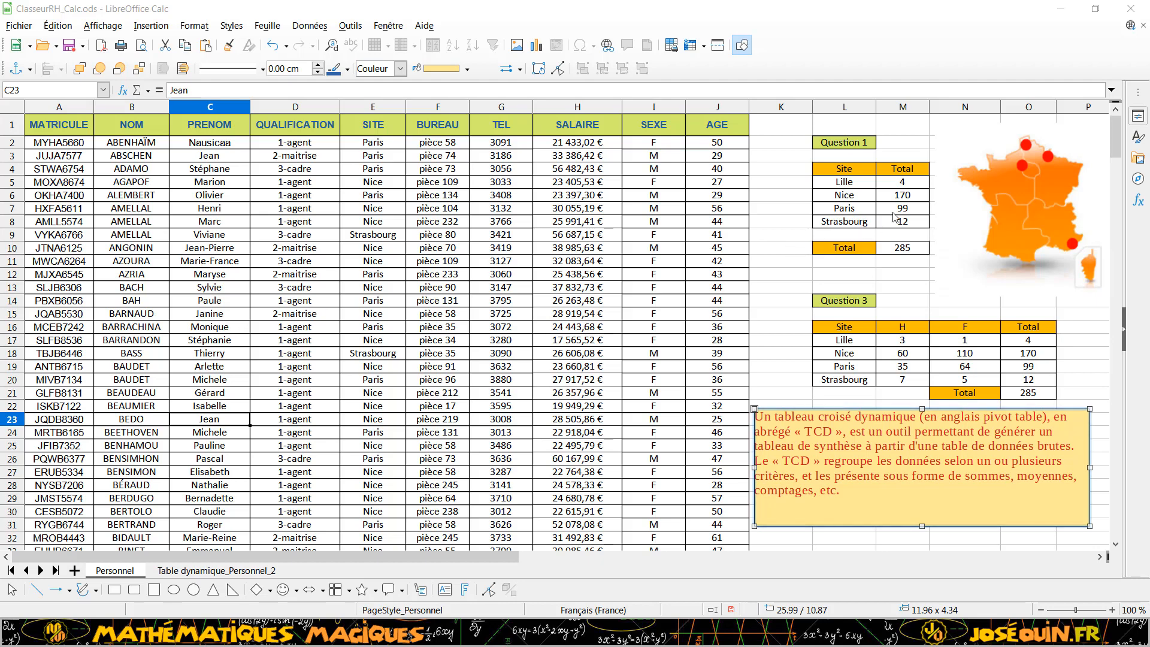
- Examine the formula that counts the Lille employees in the Question 1 table
{"action": "left_click", "coordinate": [907, 183]}
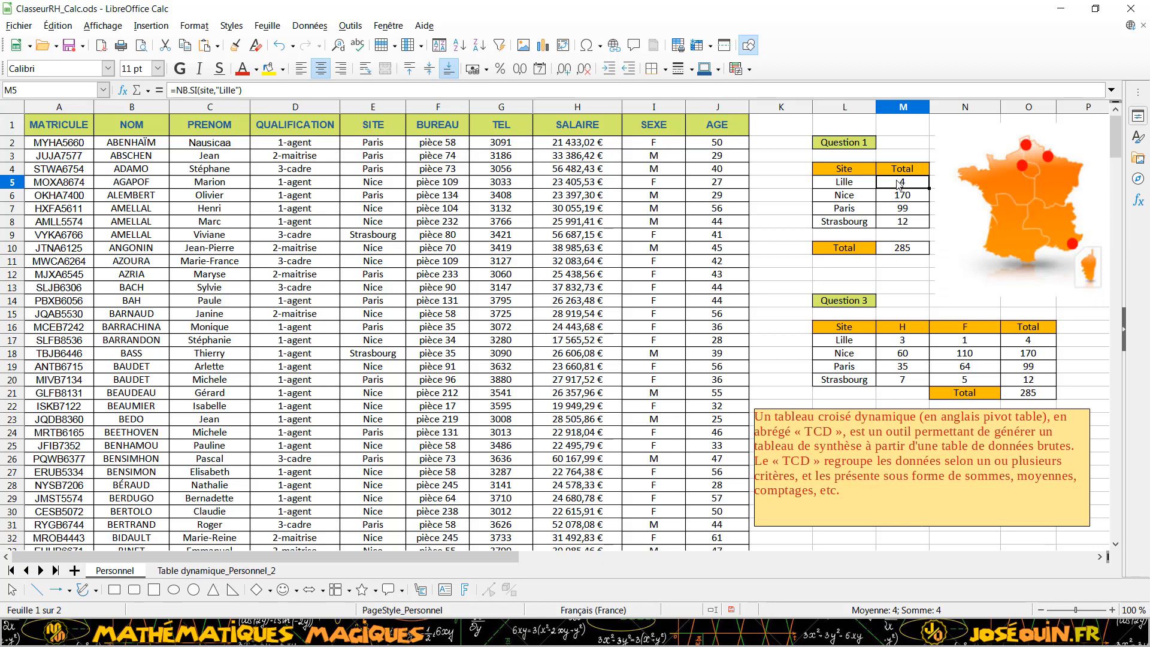
{"action": "left_click", "coordinate": [797, 184]}
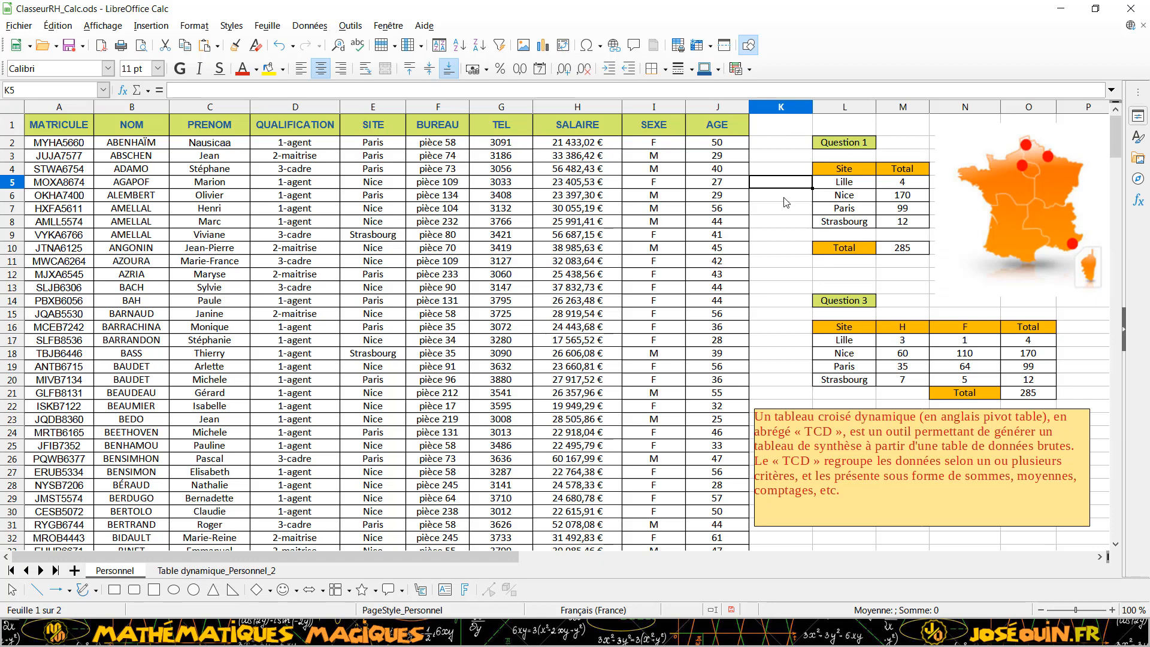
{"action": "left_click", "coordinate": [801, 157]}
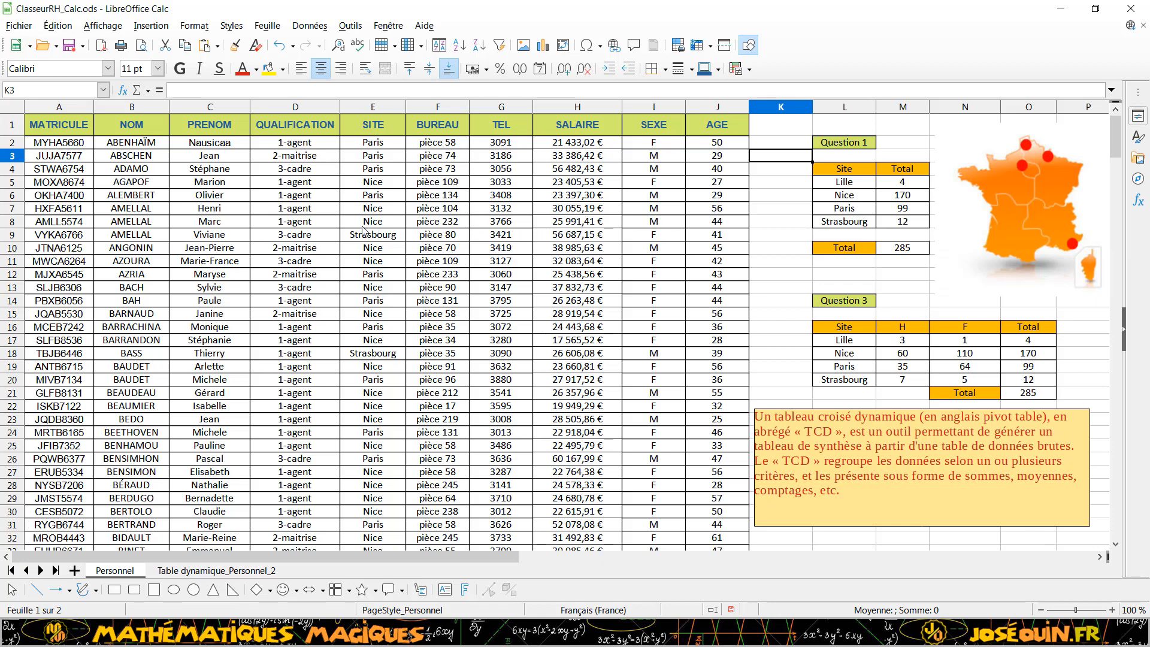
- Start a new pivot table from the personnel data, using the active selection as its source
{"action": "left_click", "coordinate": [272, 198]}
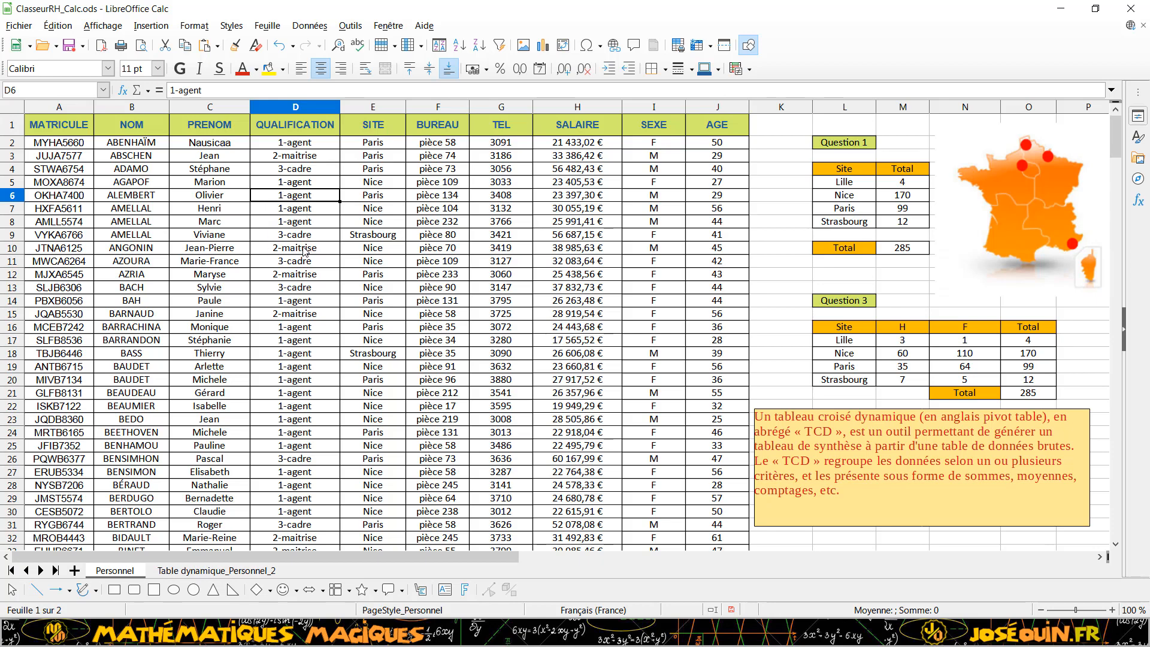
{"action": "left_click", "coordinate": [309, 27]}
{"action": "mouse_move", "coordinate": [363, 175]}
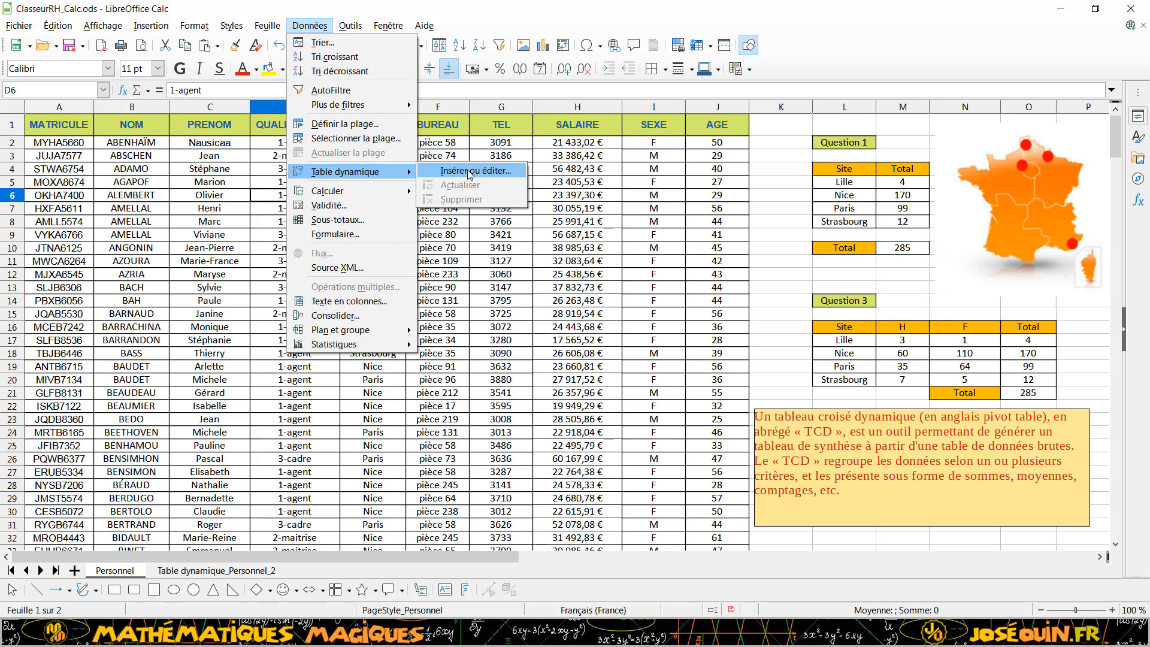
{"action": "left_click", "coordinate": [469, 172]}
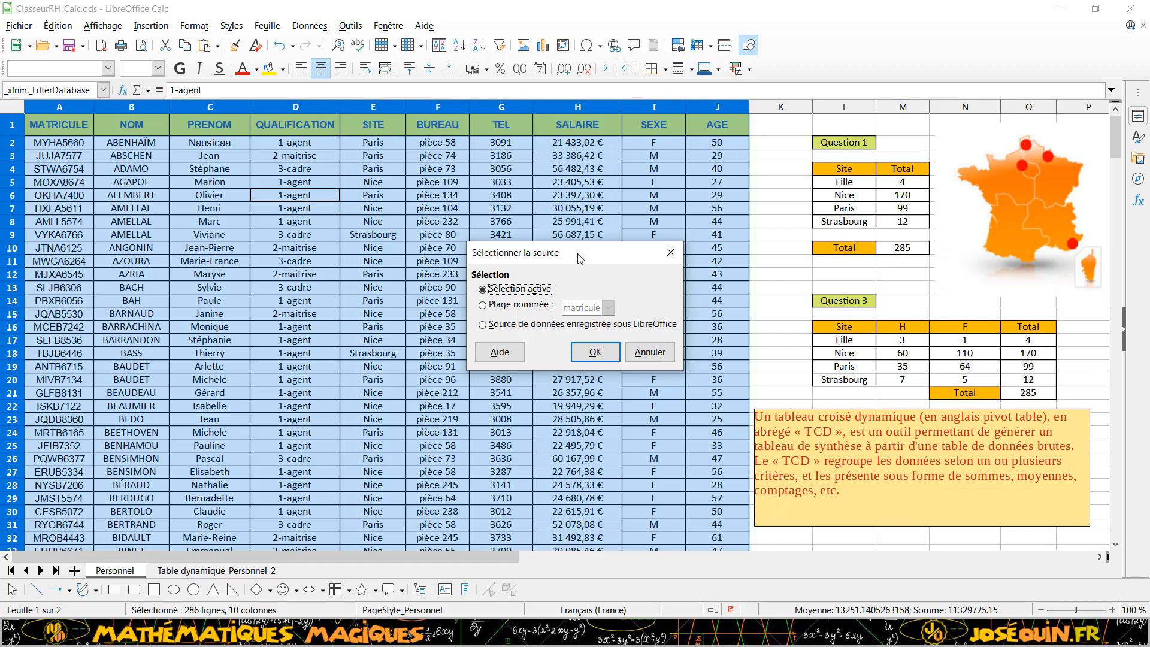
{"action": "left_click_drag", "start_coordinate": [579, 258], "coordinate": [573, 213]}
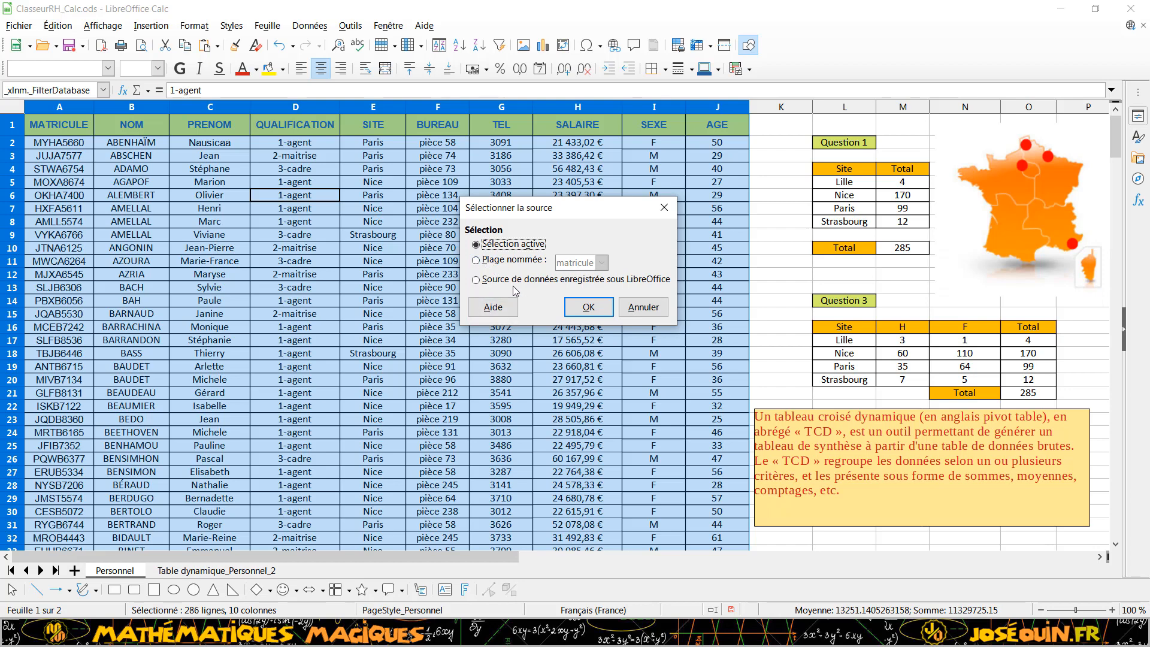
{"action": "left_click", "coordinate": [587, 307]}
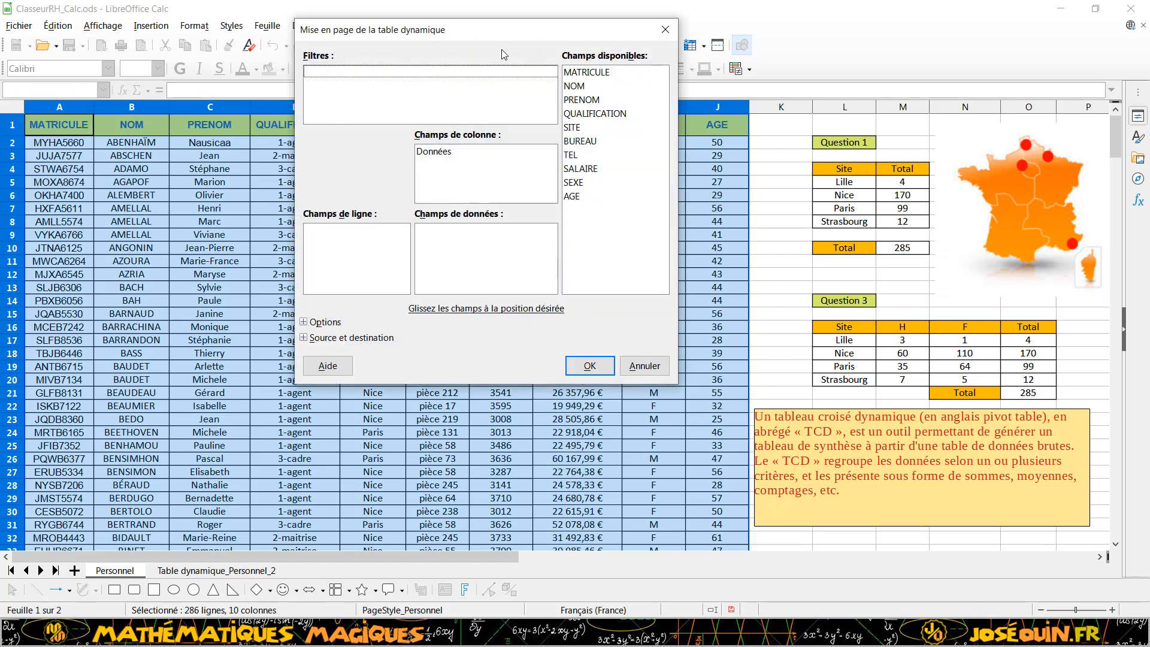
{"action": "left_click_drag", "start_coordinate": [497, 32], "coordinate": [621, 24]}
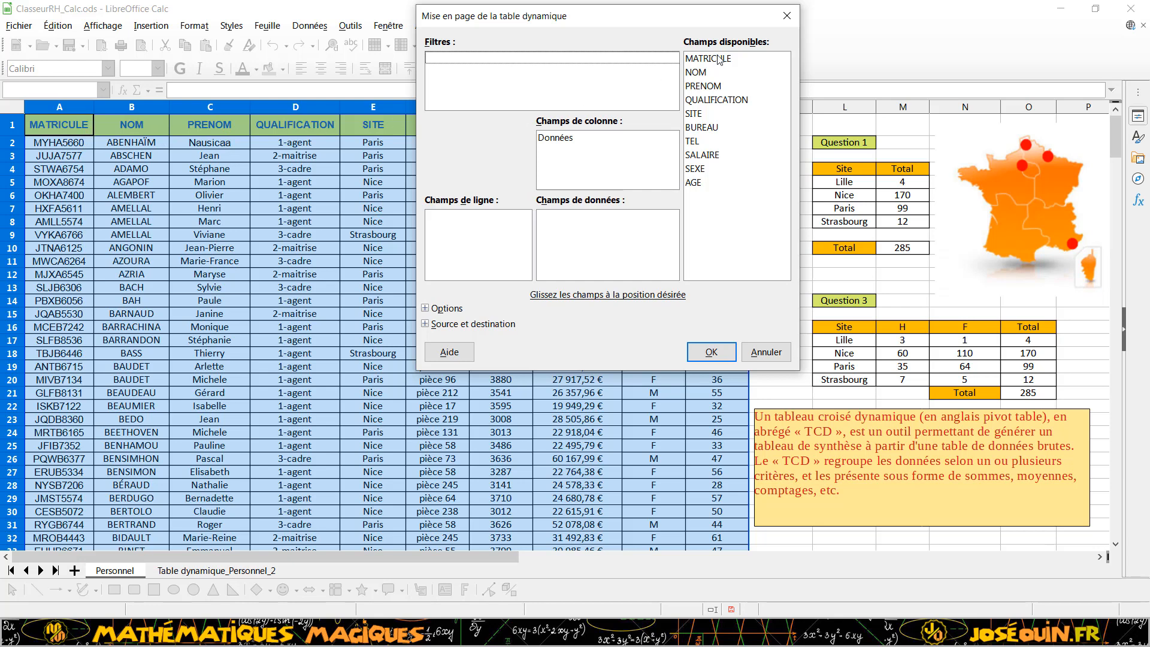
{"action": "left_click", "coordinate": [711, 157]}
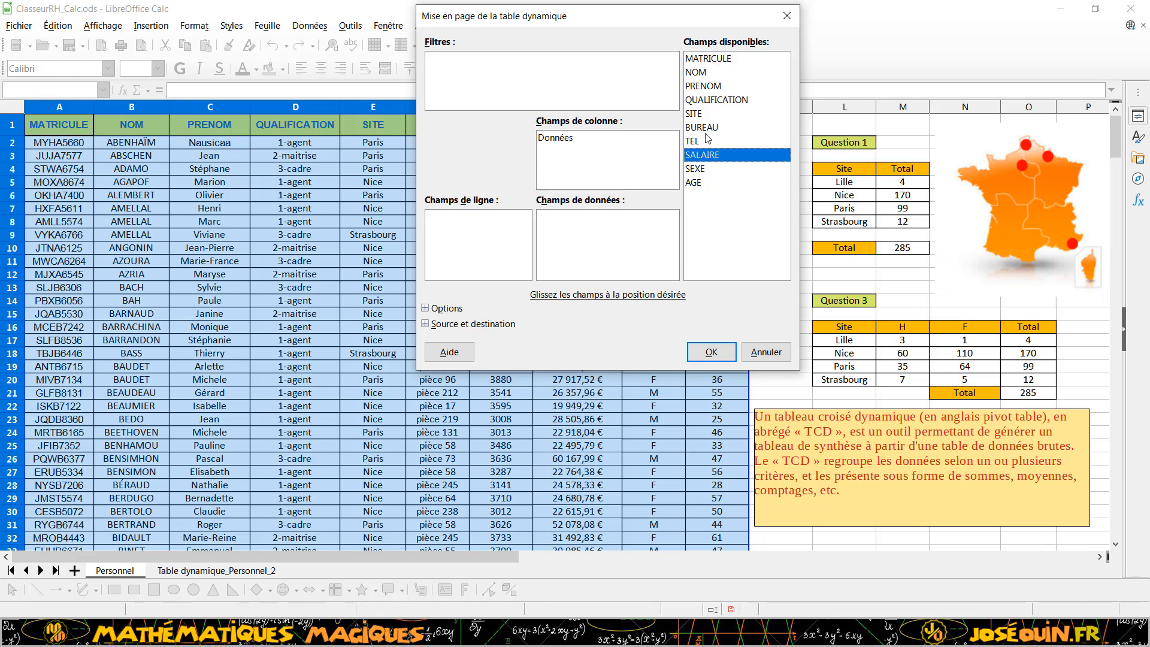
{"action": "left_click", "coordinate": [710, 131]}
{"action": "left_click", "coordinate": [710, 102]}
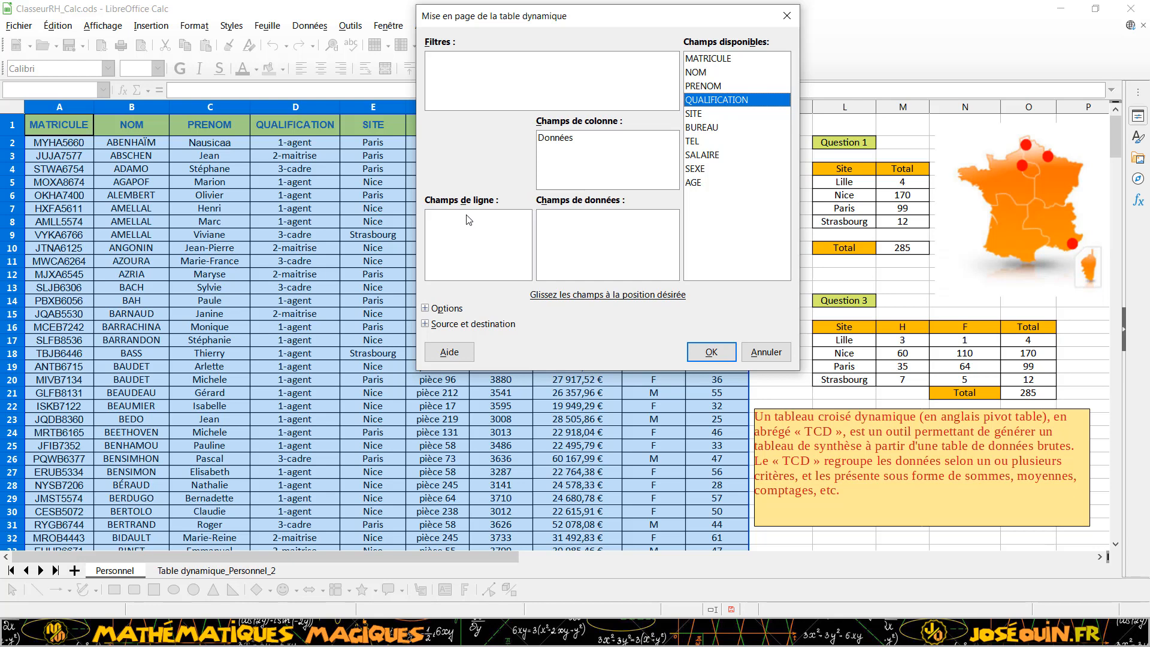
{"action": "left_click", "coordinate": [603, 142]}
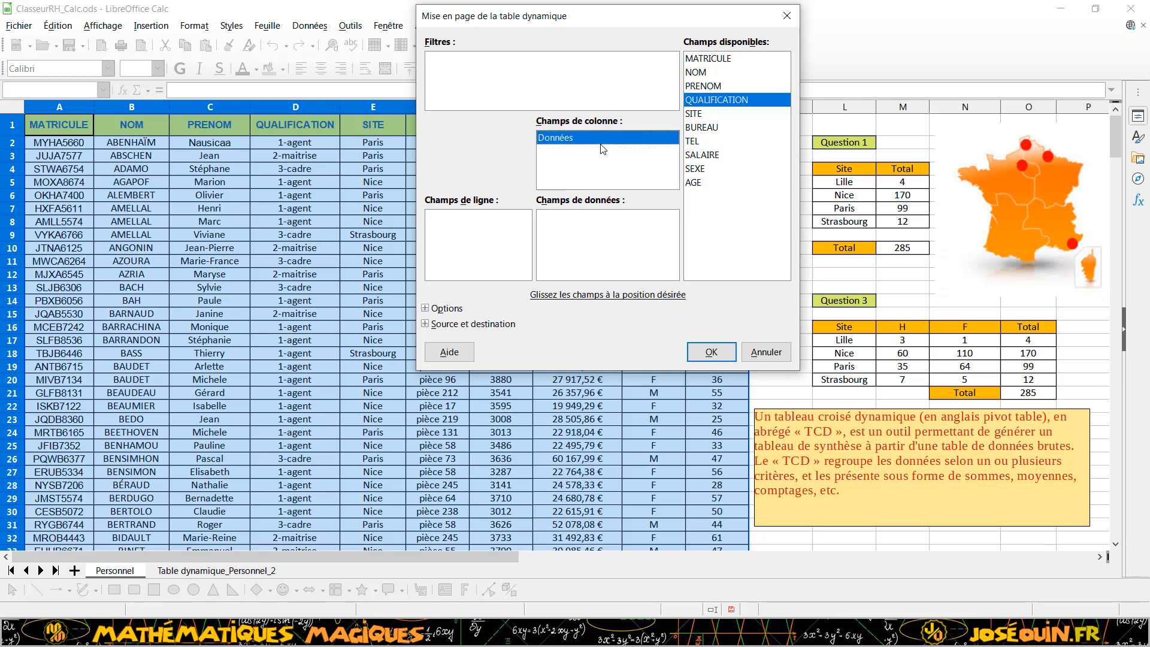
{"action": "left_click", "coordinate": [605, 235]}
{"action": "left_click", "coordinate": [508, 82]}
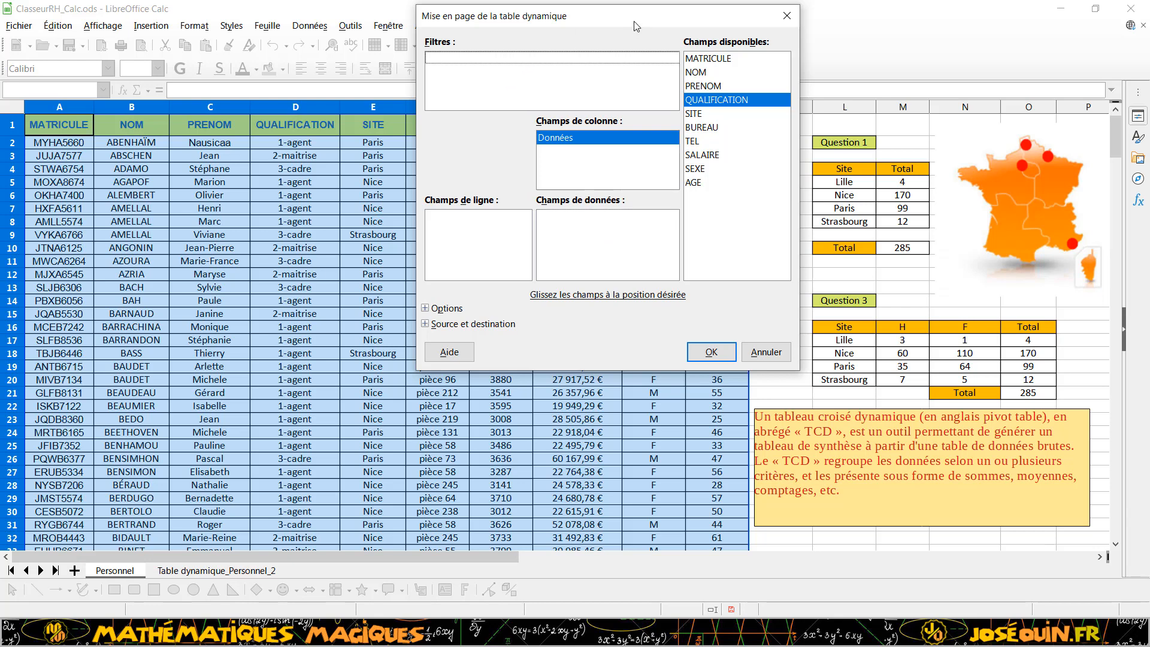
{"action": "left_click_drag", "start_coordinate": [634, 22], "coordinate": [628, 20]}
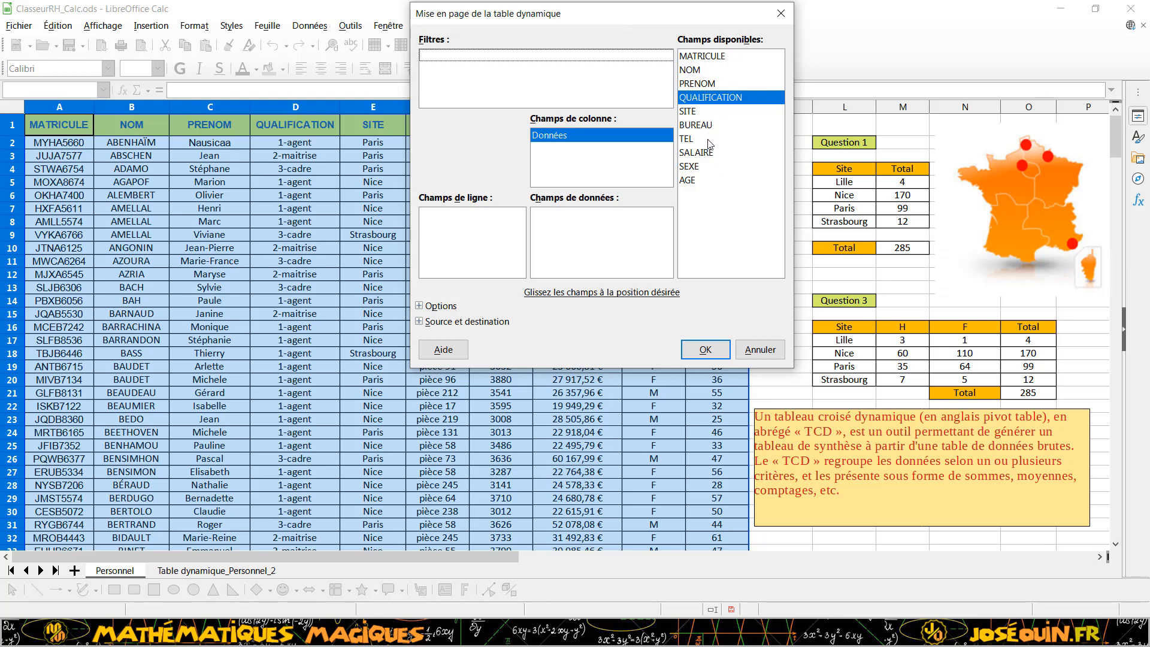
- Add SITE to the pivot table's row fields
{"action": "left_click", "coordinate": [686, 112]}
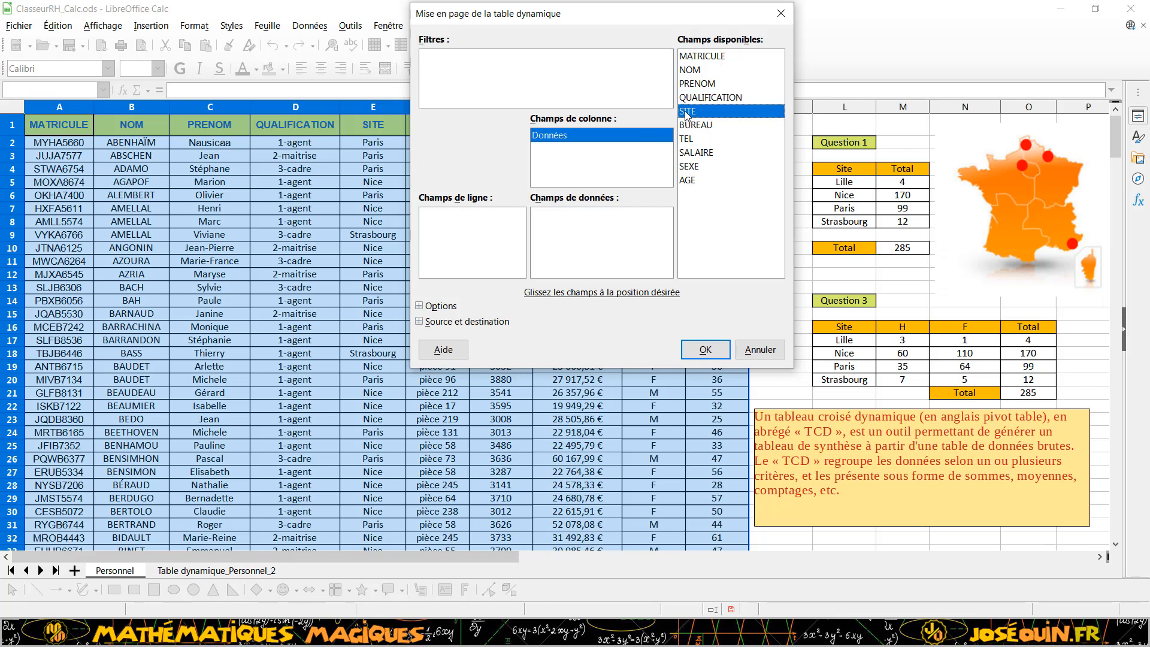
{"action": "left_click_drag", "start_coordinate": [687, 114], "coordinate": [470, 226]}
{"action": "left_click", "coordinate": [431, 218]}
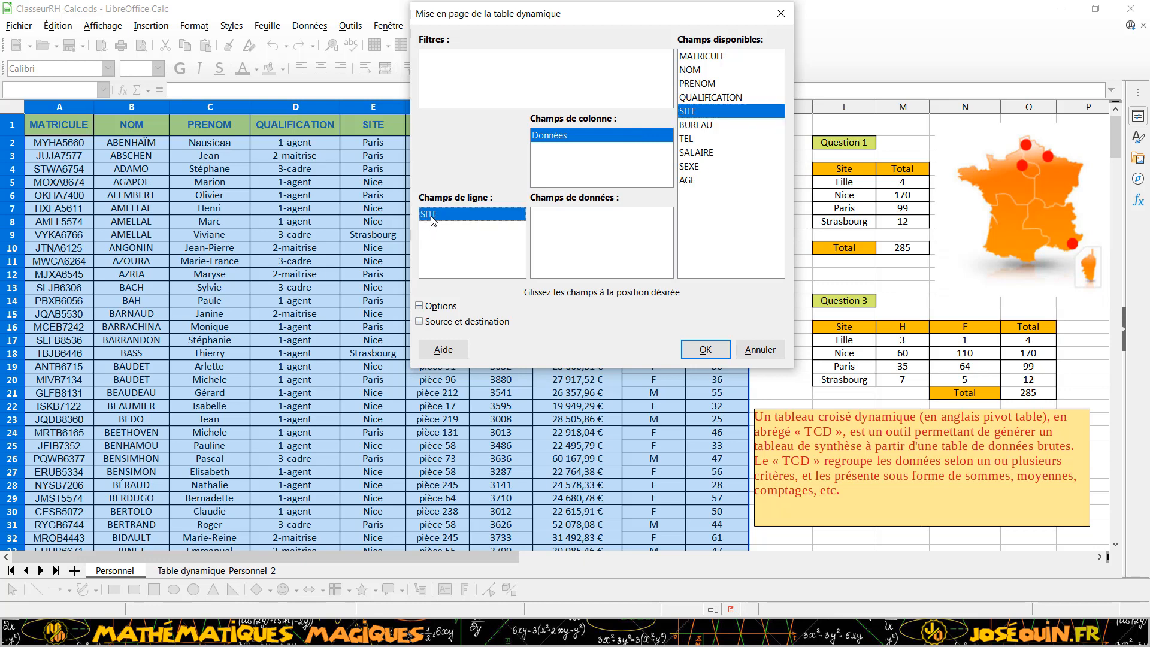
{"action": "left_click_drag", "start_coordinate": [431, 219], "coordinate": [458, 222]}
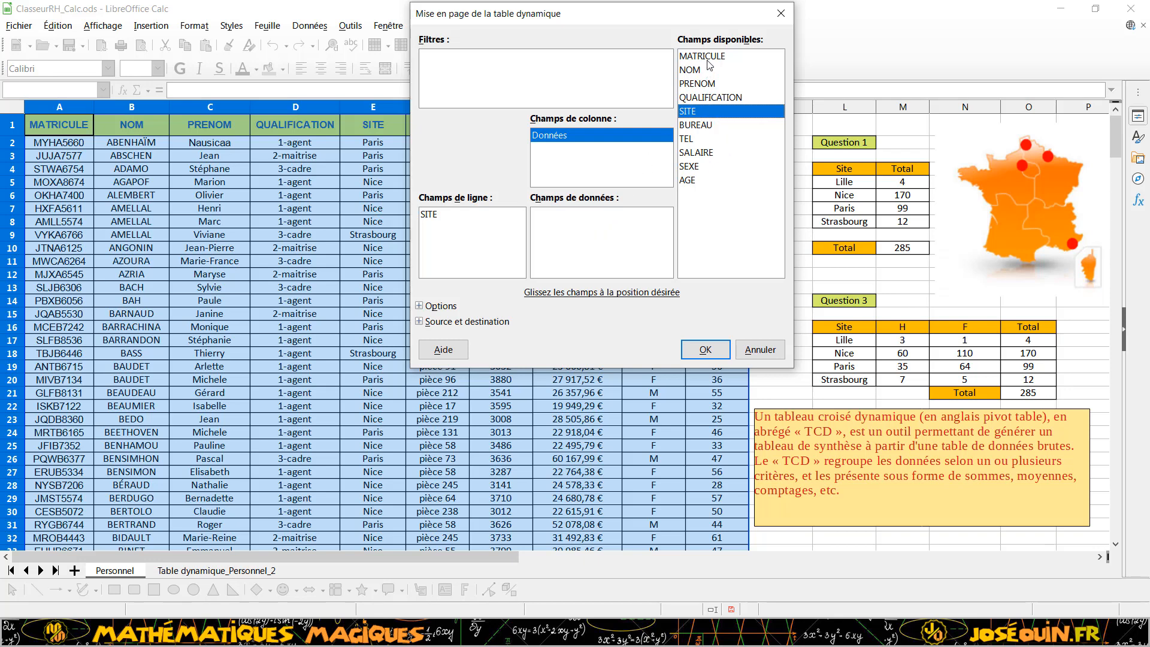
- Add MATRICULE to the pivot table's data fields and set its function to Nombre
{"action": "left_click_drag", "start_coordinate": [708, 59], "coordinate": [579, 234]}
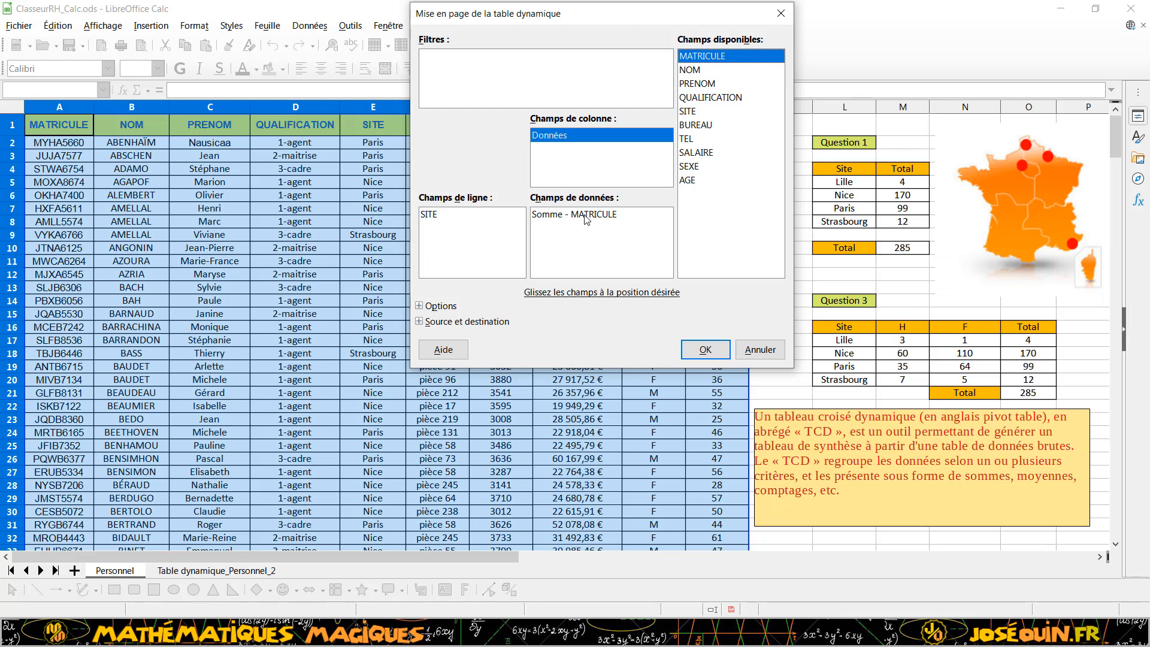
{"action": "double_click", "coordinate": [587, 216]}
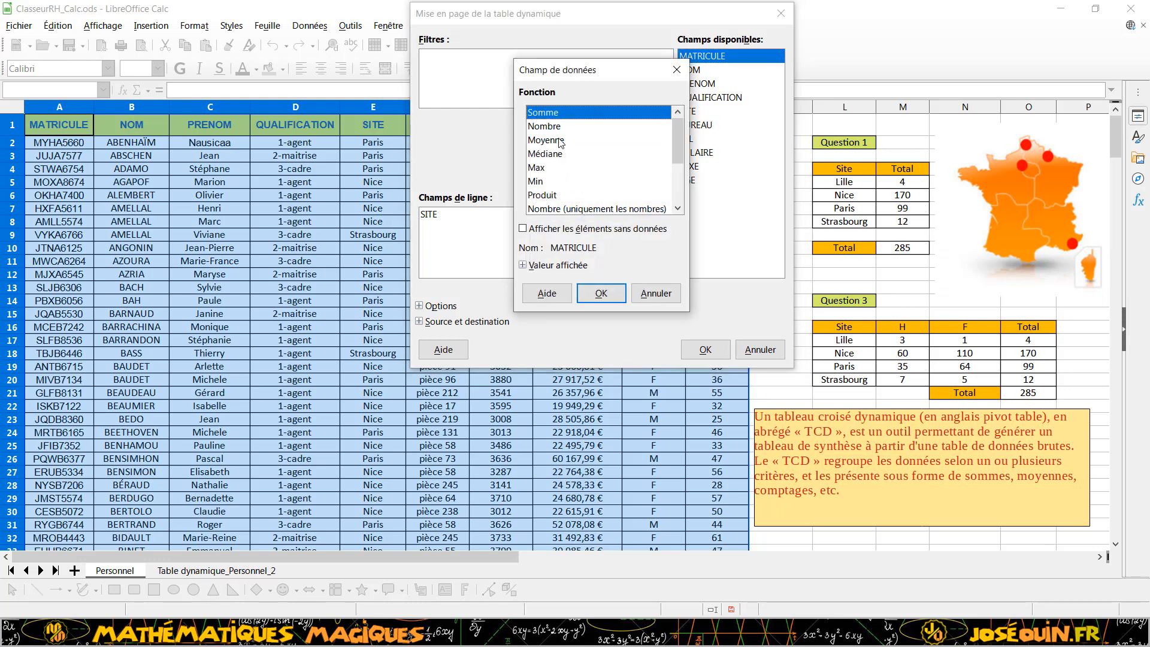
{"action": "left_click", "coordinate": [558, 127]}
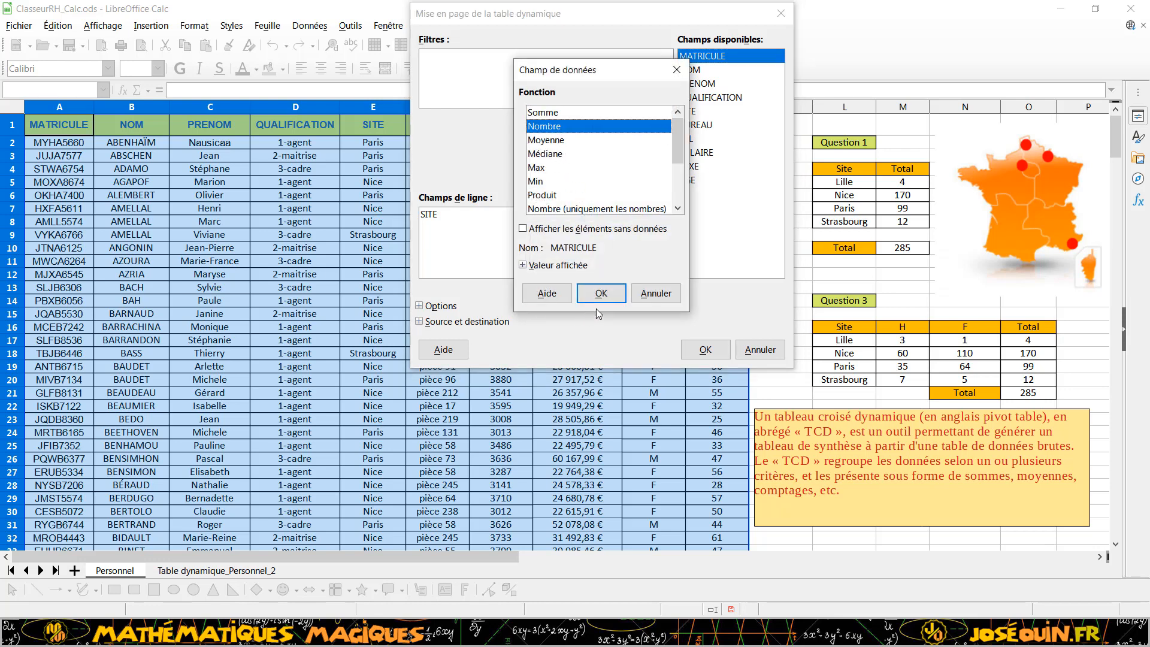
{"action": "left_click", "coordinate": [602, 293]}
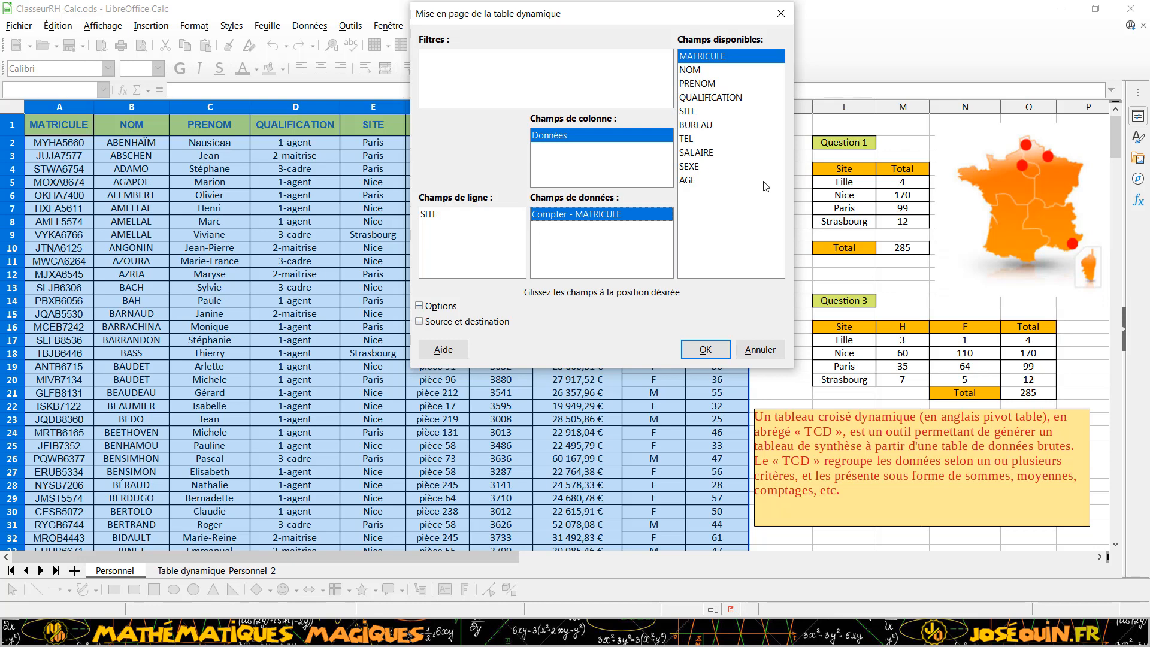
- Generate the pivot table and widen column B to fit its heading
{"action": "left_click", "coordinate": [705, 350]}
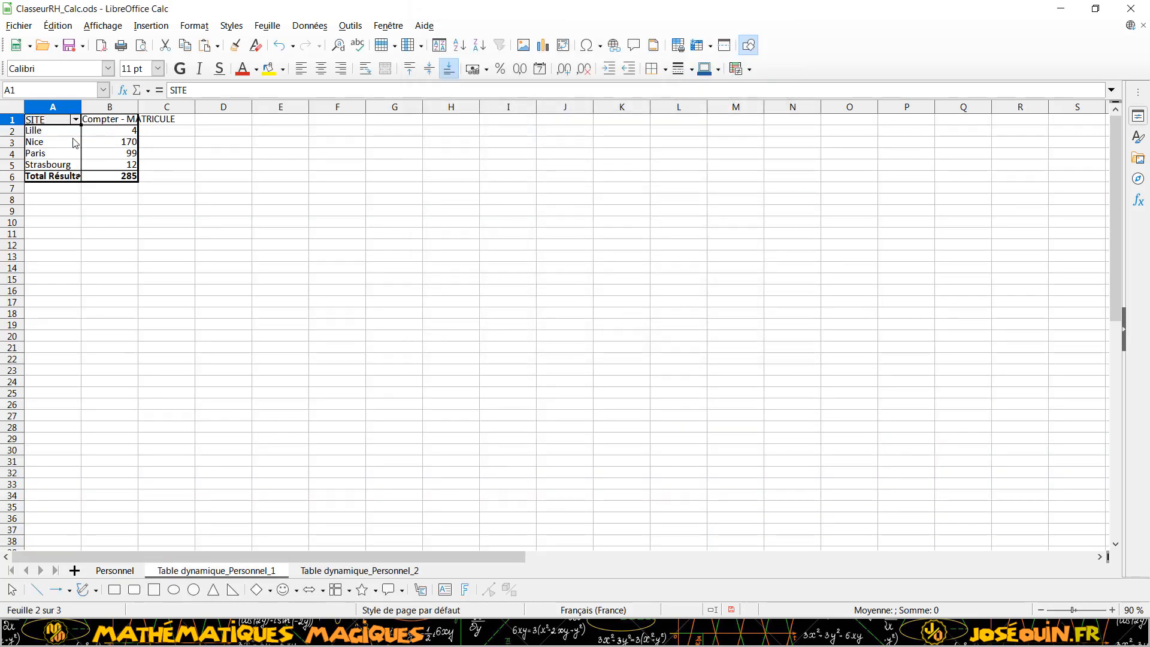
{"action": "left_click_drag", "start_coordinate": [195, 106], "coordinate": [204, 106]}
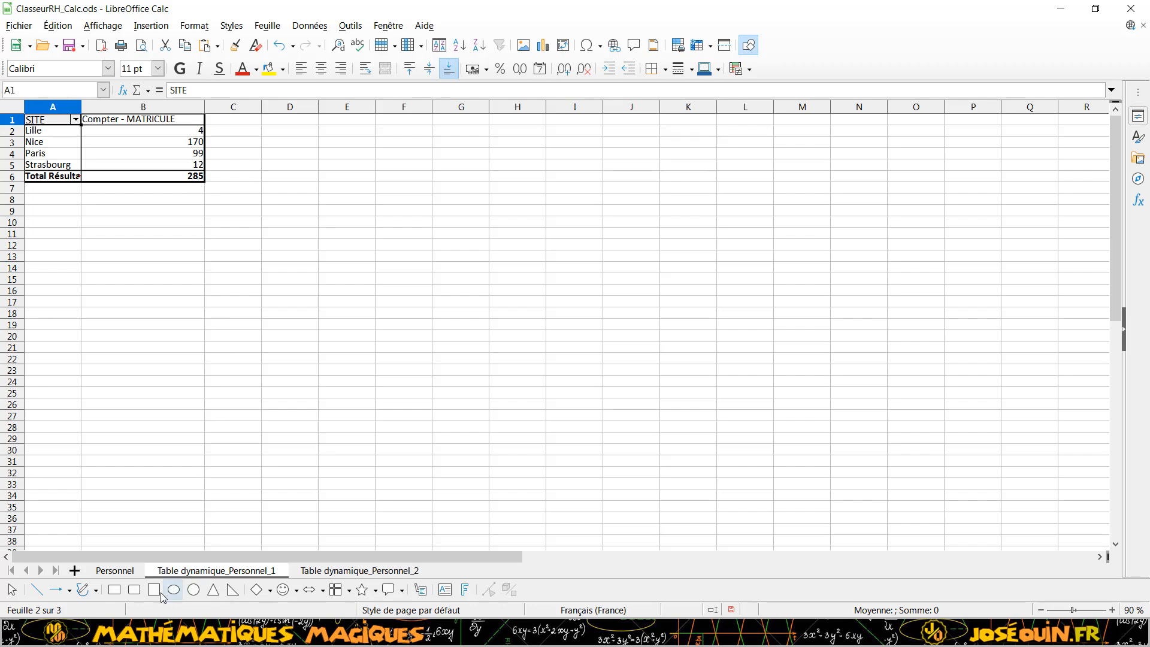
- Check the Question 1 table on the Personnel sheet against the pivot table on Table dynamique_Personnel_1
{"action": "left_click", "coordinate": [115, 571]}
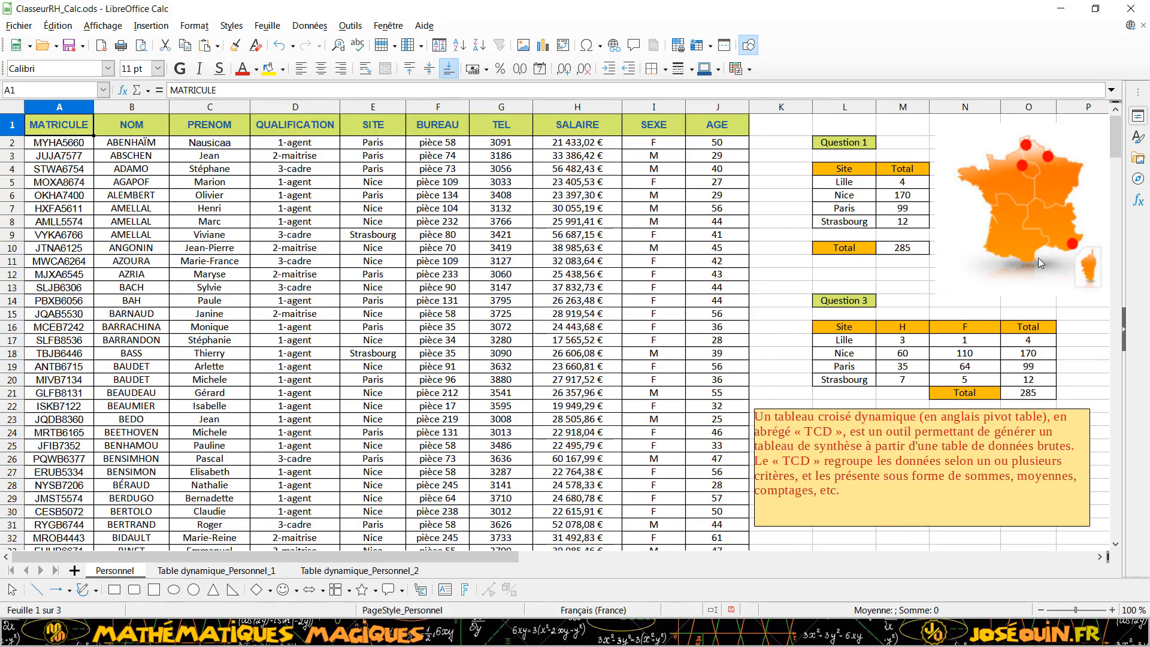
{"action": "left_click", "coordinate": [913, 220]}
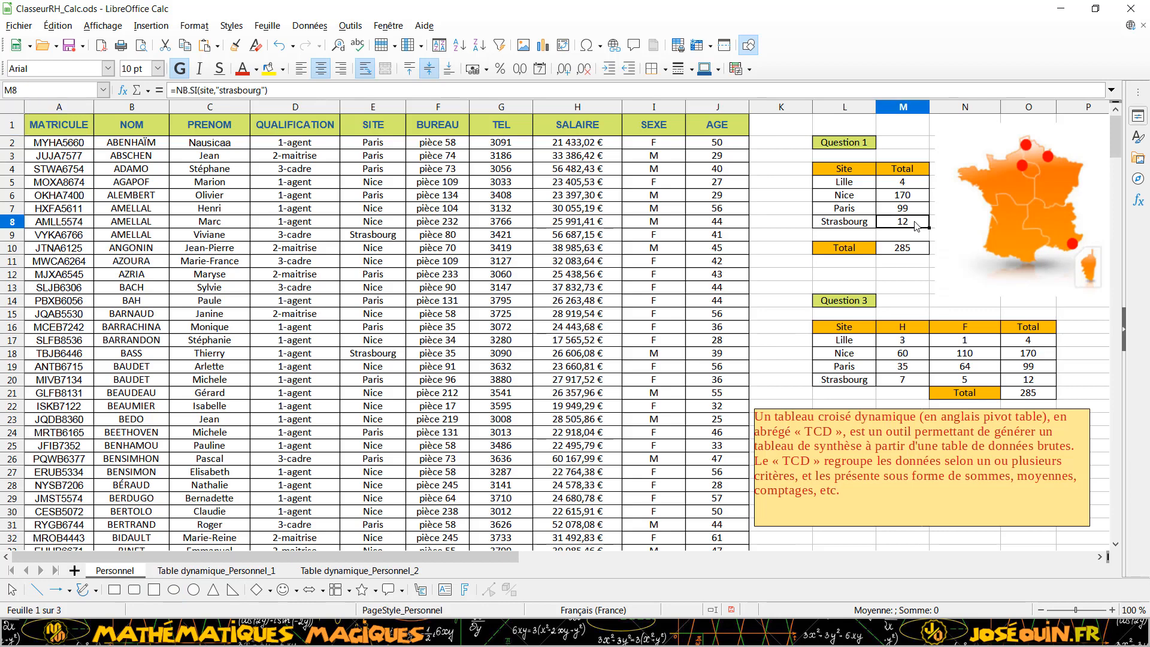
{"action": "left_click", "coordinate": [910, 262]}
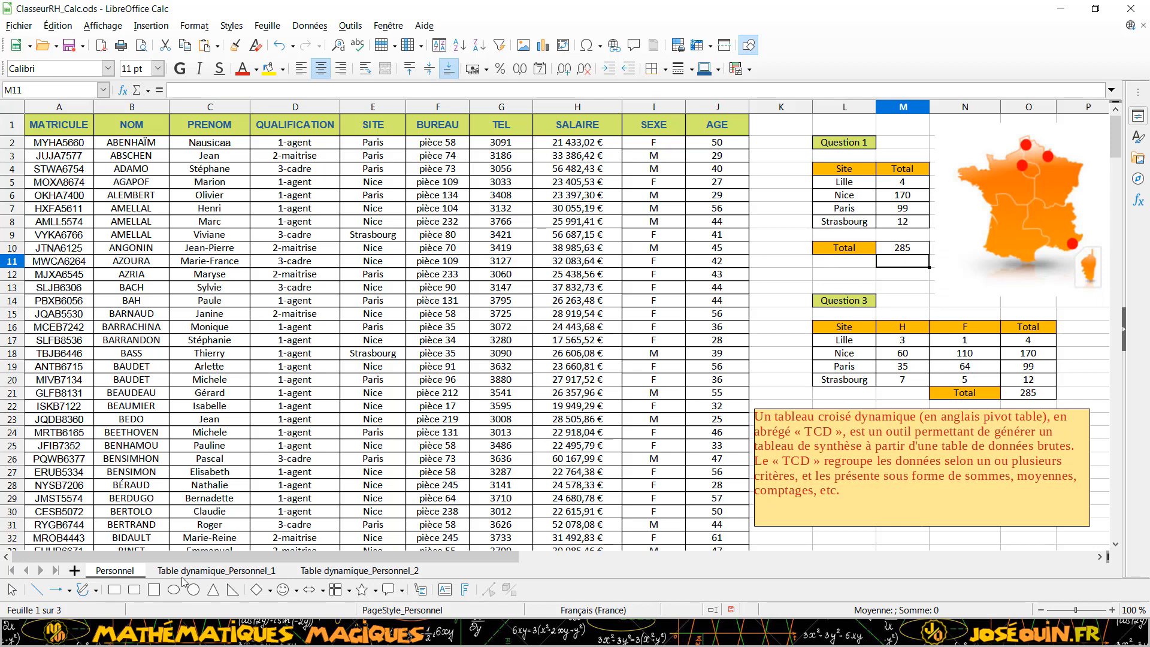
{"action": "left_click", "coordinate": [218, 572]}
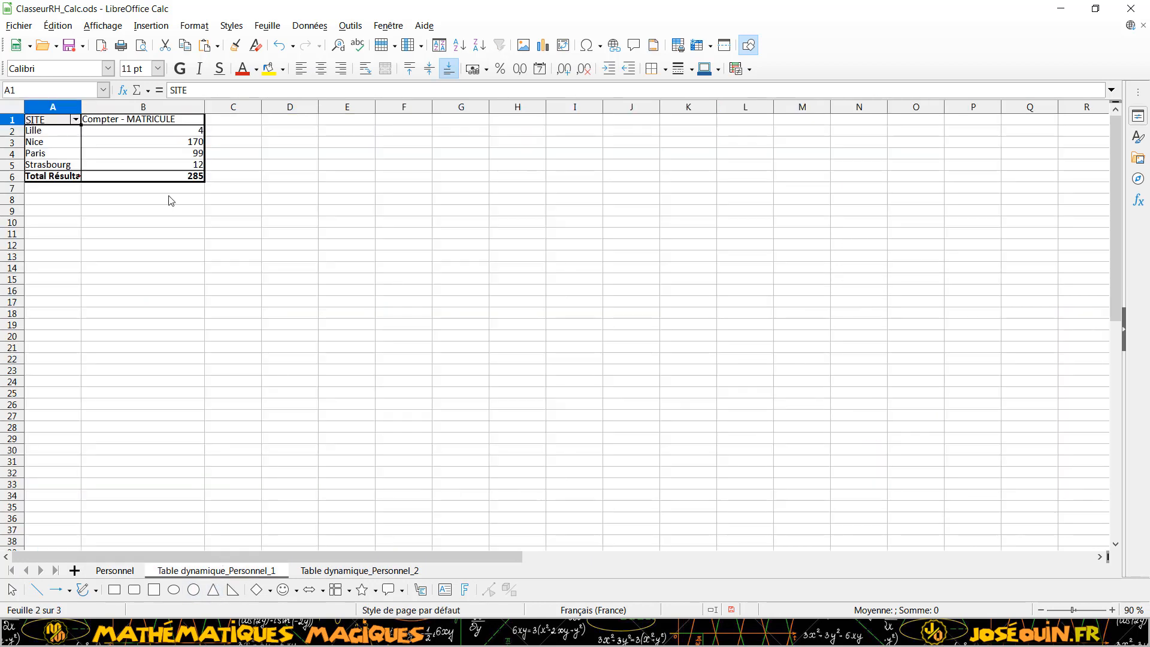
- Add SEXE to the column fields of the existing pivot table and widen column D to fit its heading
{"action": "right_click", "coordinate": [135, 146]}
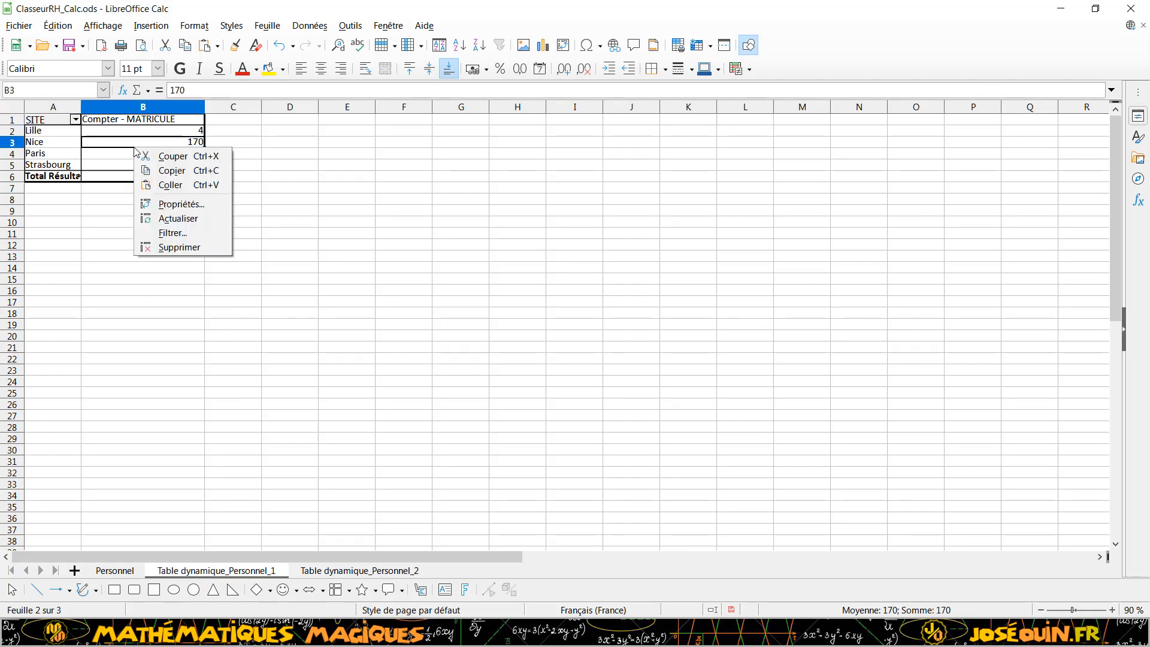
{"action": "left_click", "coordinate": [174, 204]}
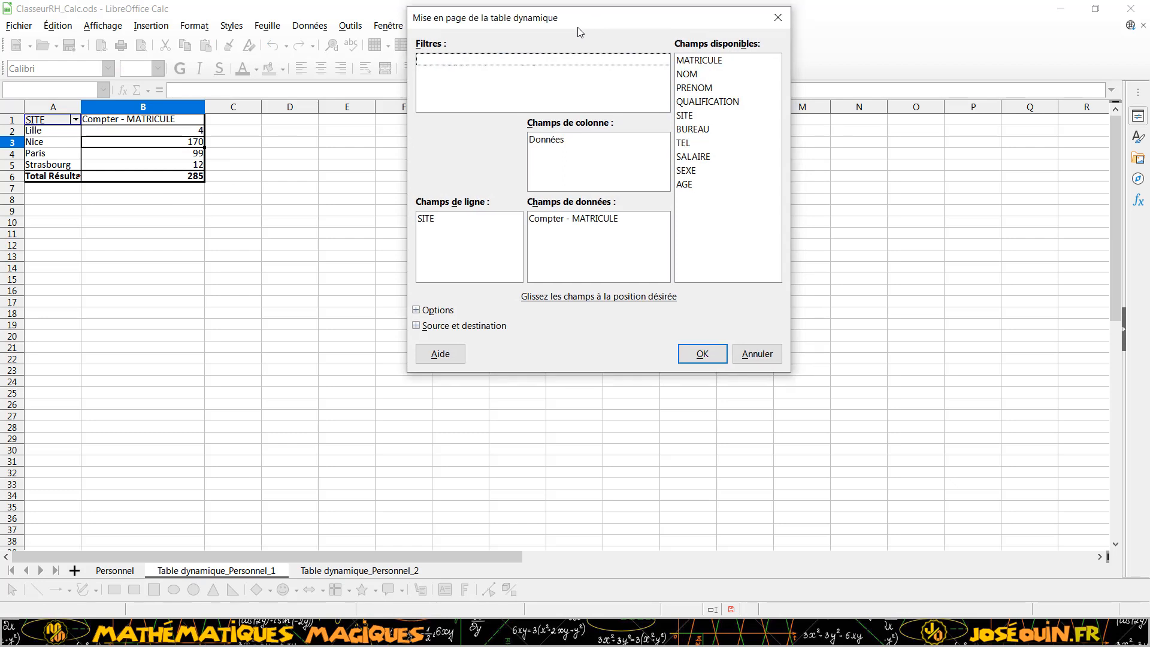
{"action": "left_click_drag", "start_coordinate": [591, 20], "coordinate": [535, 51]}
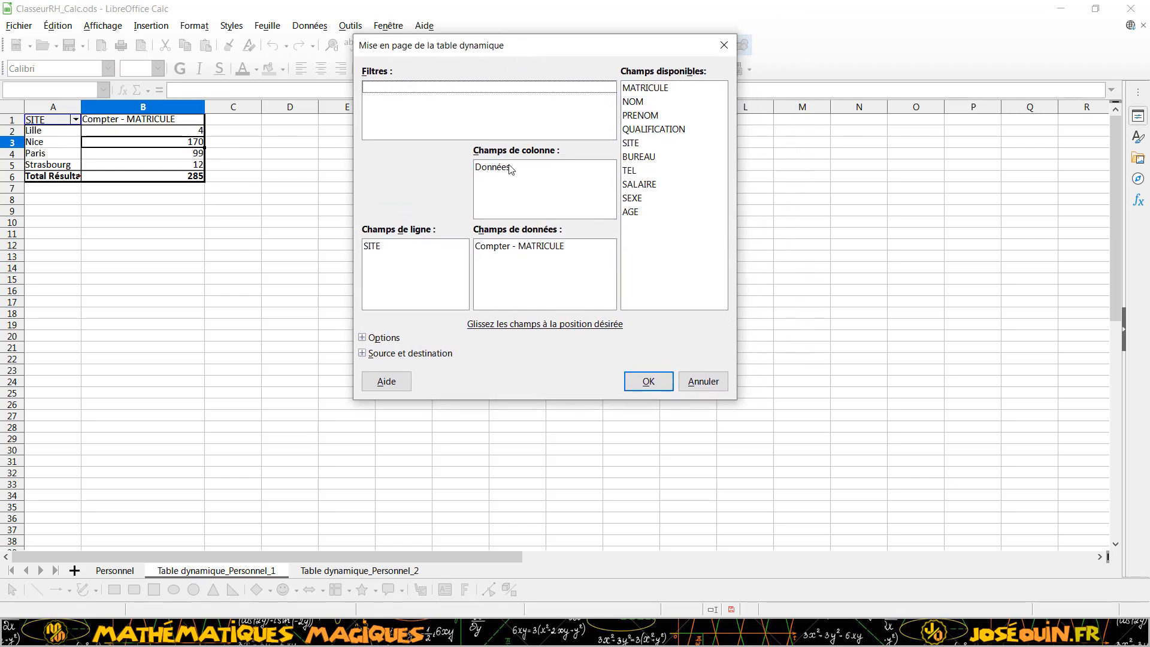
{"action": "left_click_drag", "start_coordinate": [640, 198], "coordinate": [510, 181]}
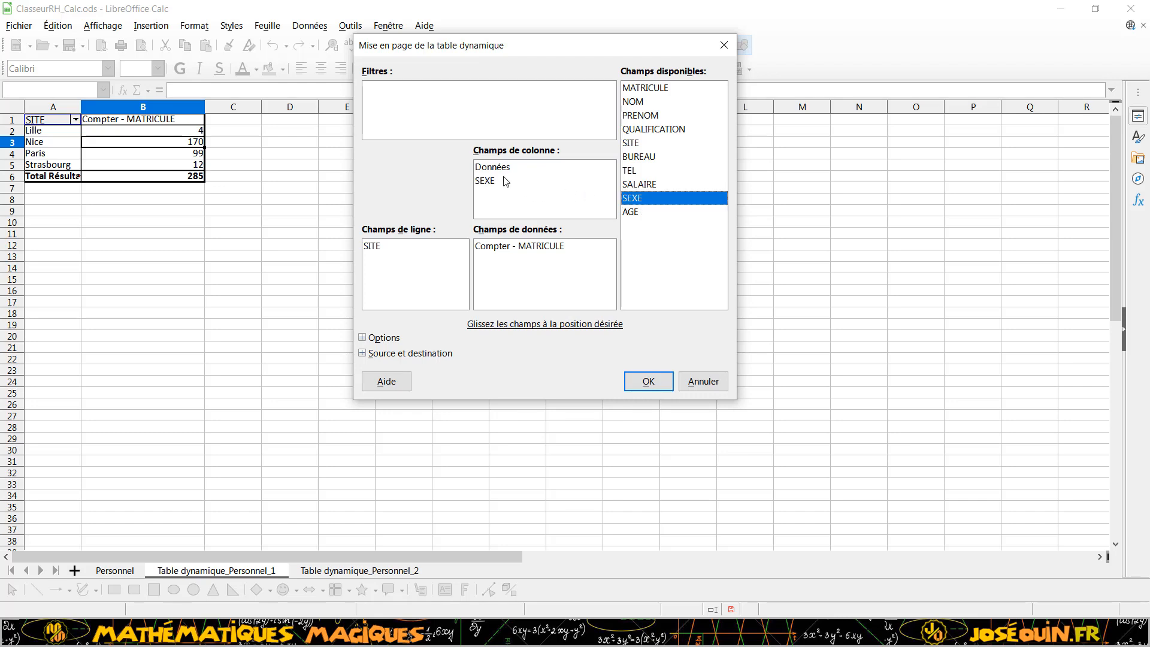
{"action": "left_click", "coordinate": [648, 381]}
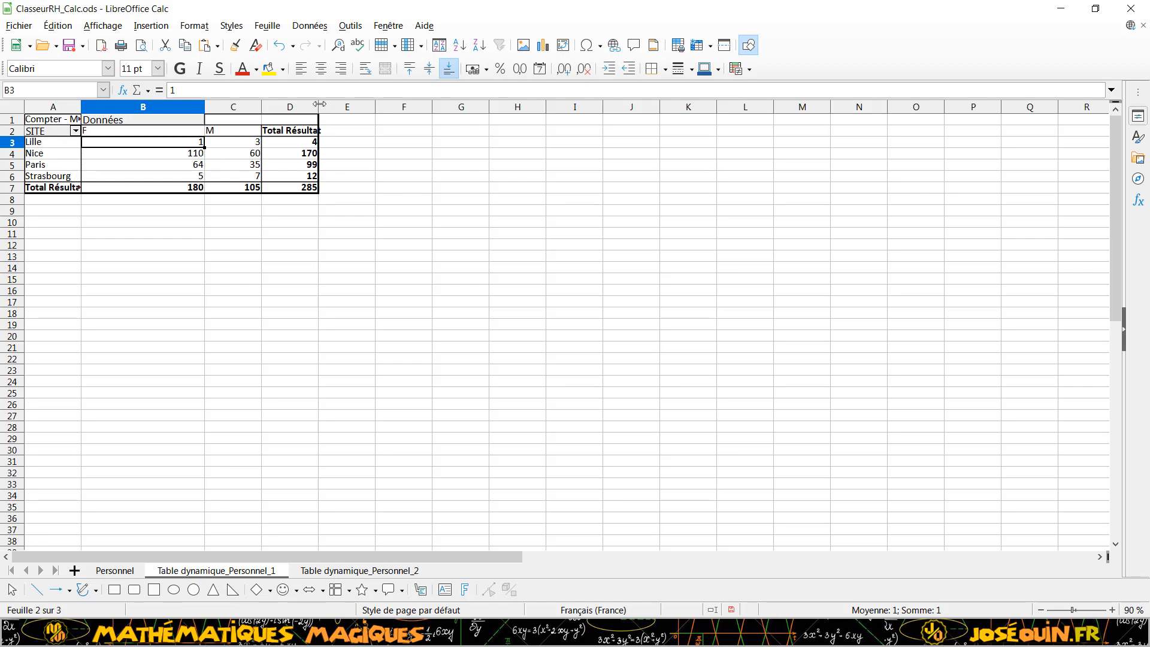
{"action": "left_click_drag", "start_coordinate": [322, 103], "coordinate": [334, 104]}
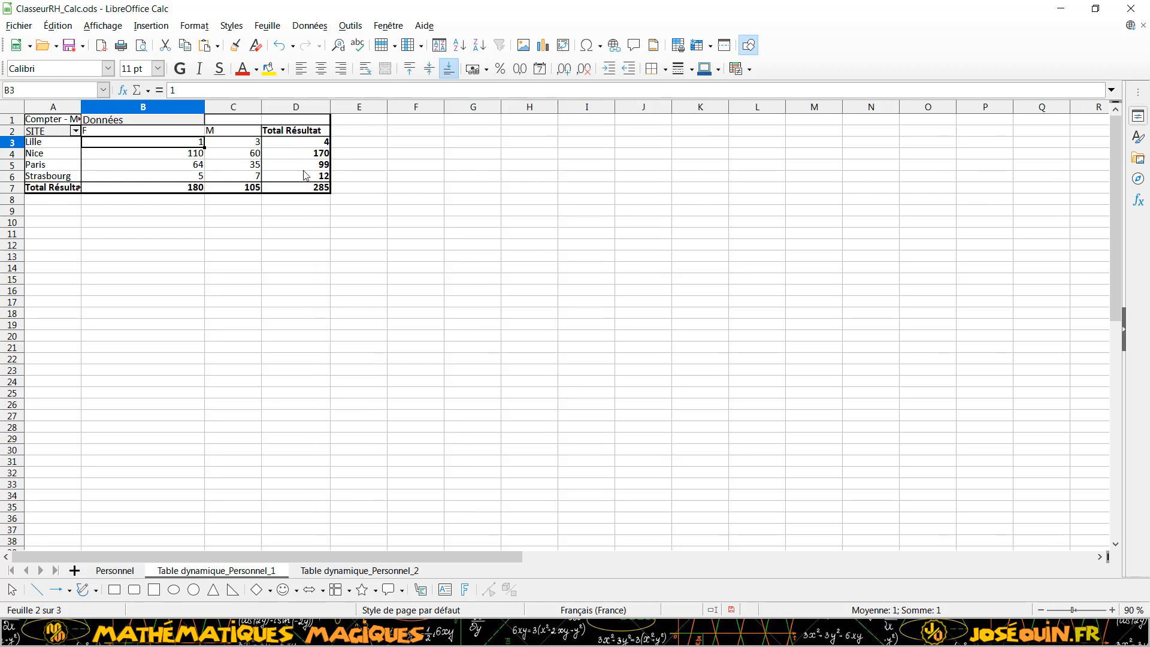
- Examine the formula for the women at Lille in the Question 3 table on the Personnel sheet
{"action": "left_click", "coordinate": [121, 572]}
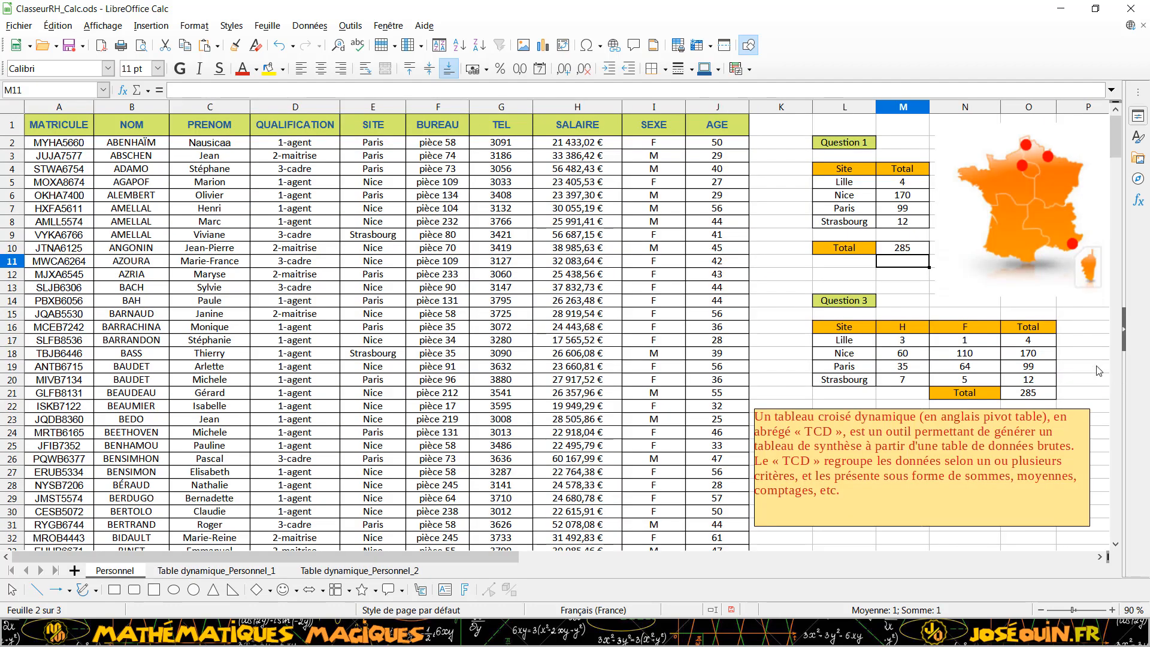
{"action": "left_click", "coordinate": [971, 344]}
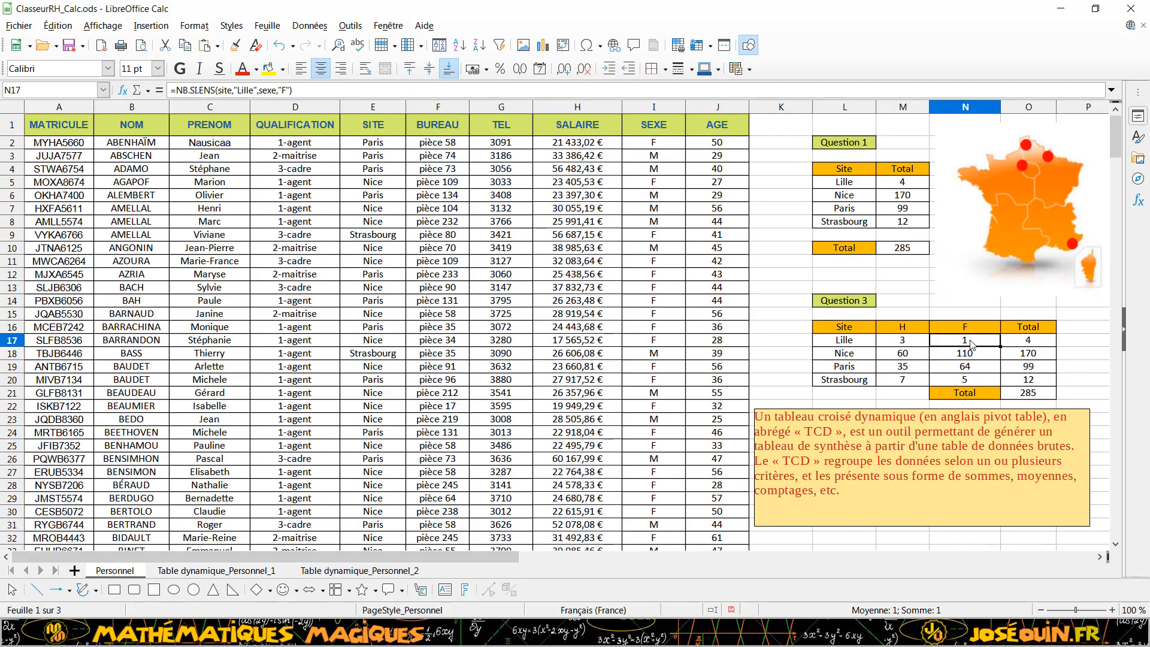
- Examine the formula for the men at Lille in the Question 3 table and compare the table with the pivot table on Table dynamique_Personnel_1
{"action": "left_click", "coordinate": [908, 343]}
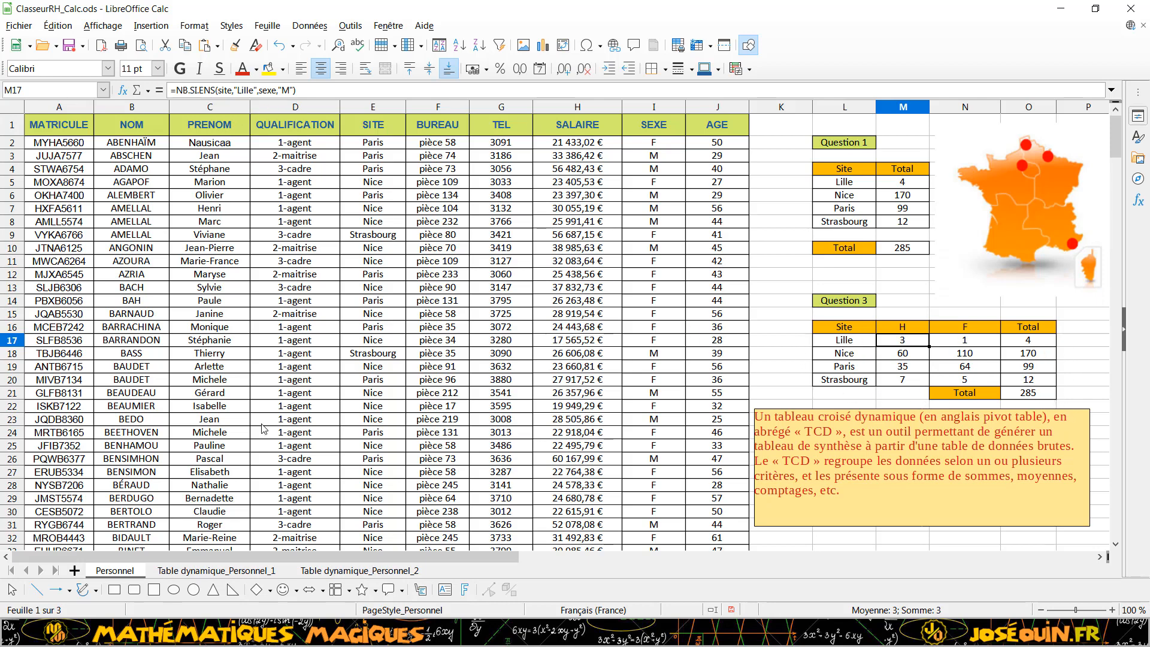
{"action": "left_click", "coordinate": [235, 572]}
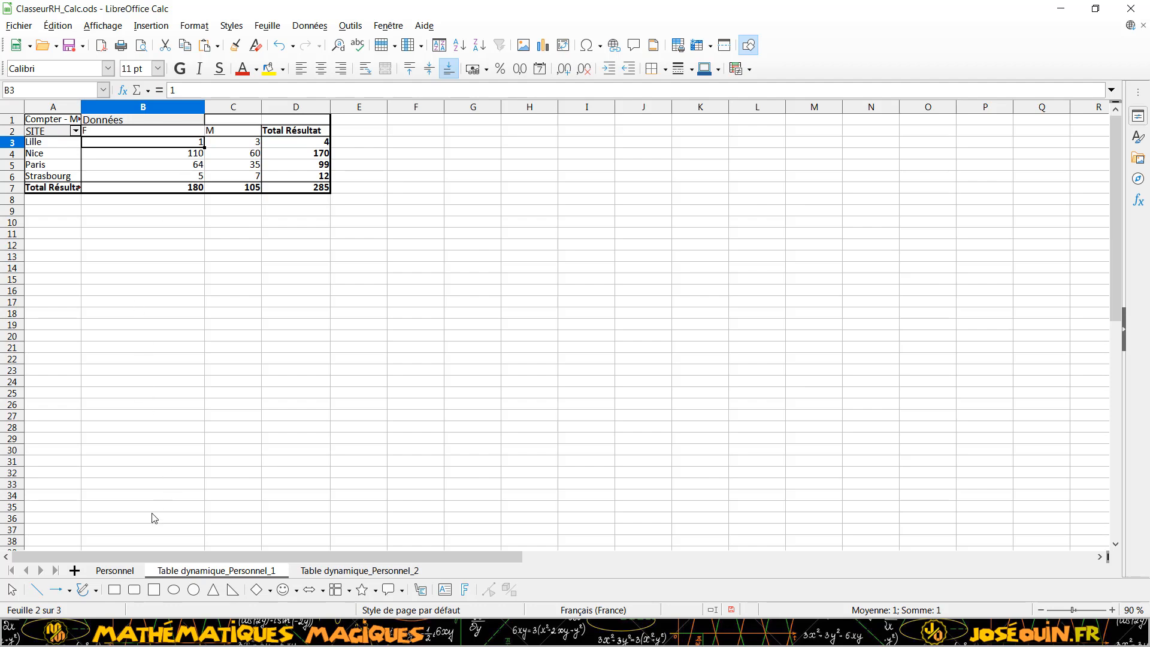
{"action": "left_click", "coordinate": [118, 571]}
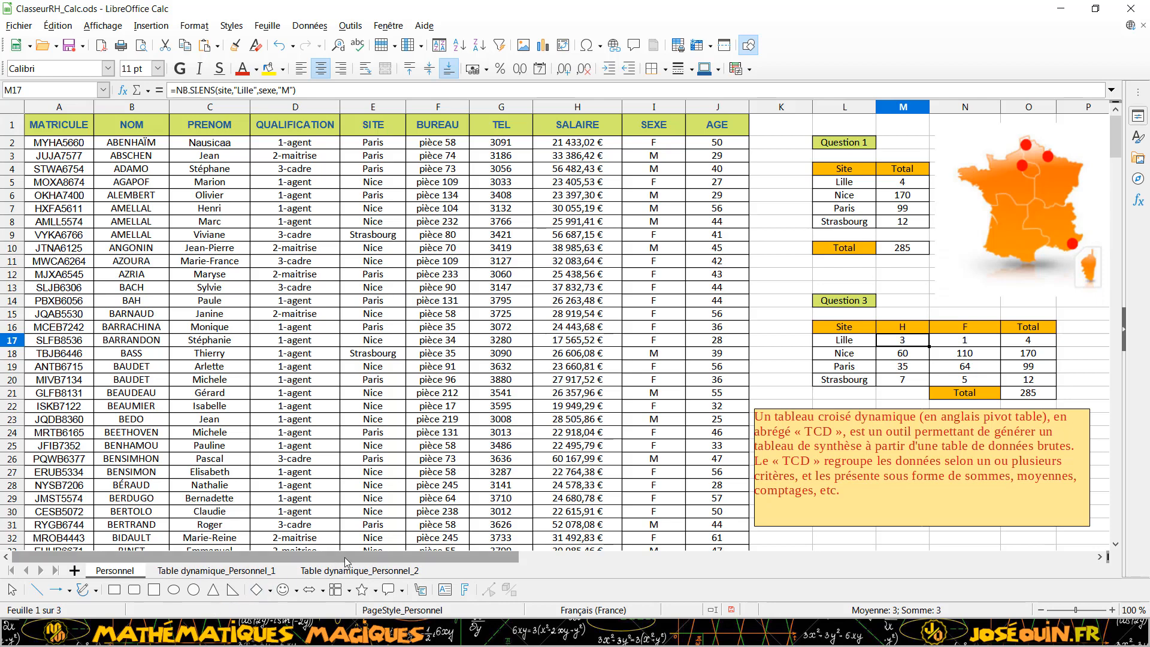
{"action": "left_click", "coordinate": [251, 576]}
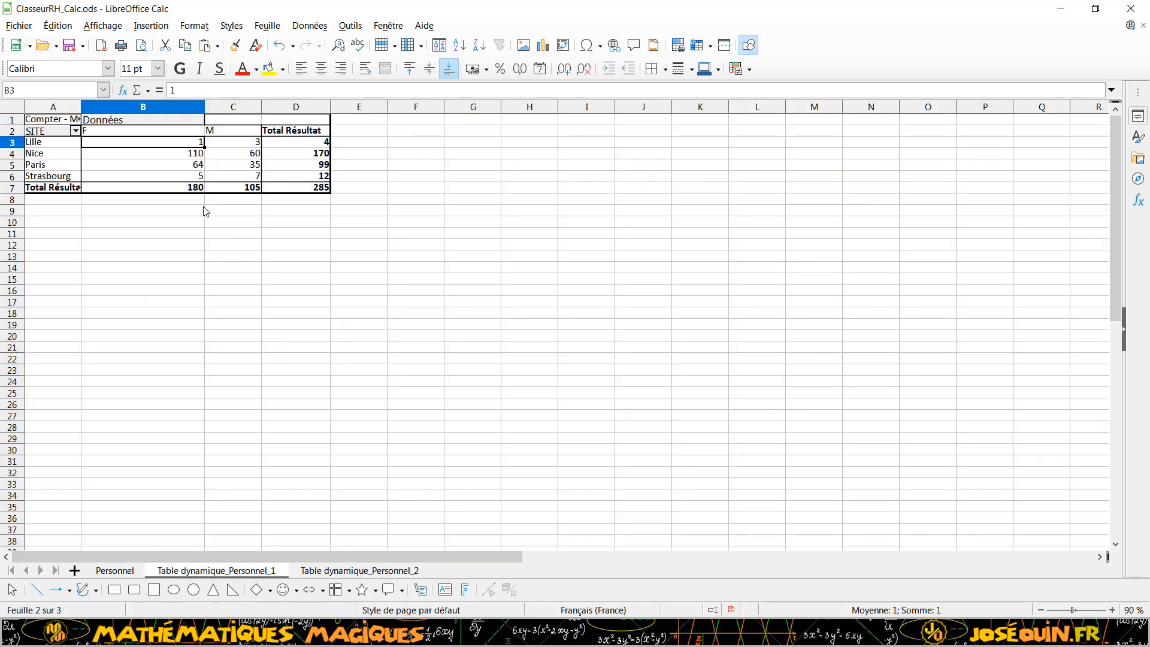
- Enable the option that adds a filter in the pivot table's layout properties
{"action": "right_click", "coordinate": [151, 155]}
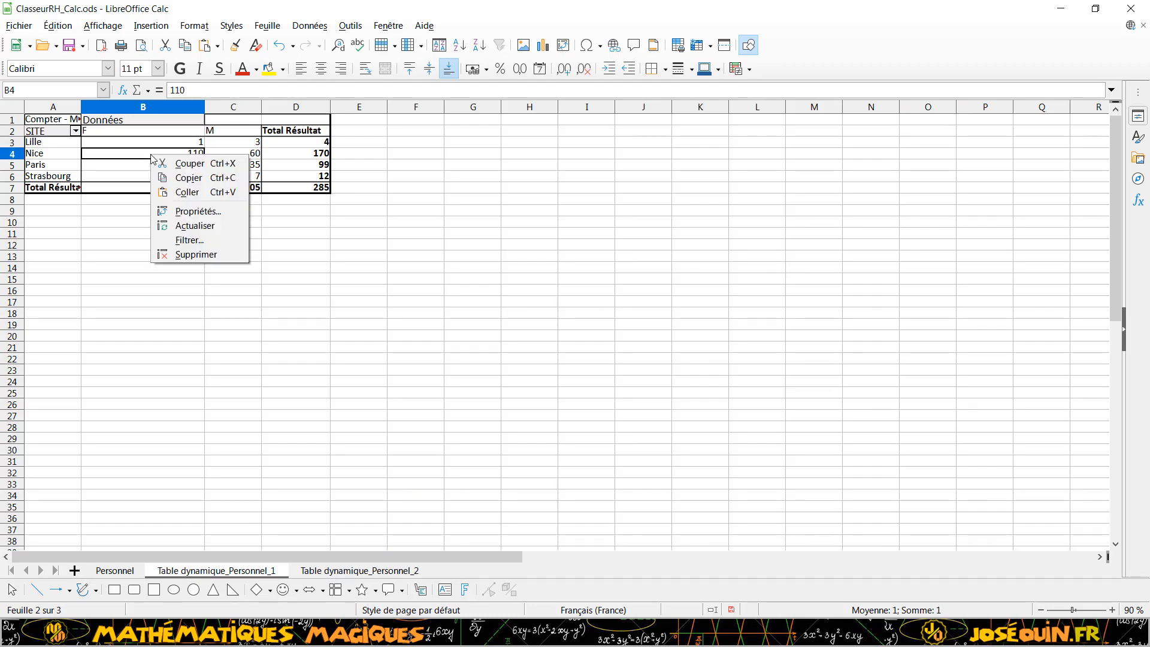
{"action": "left_click", "coordinate": [189, 212]}
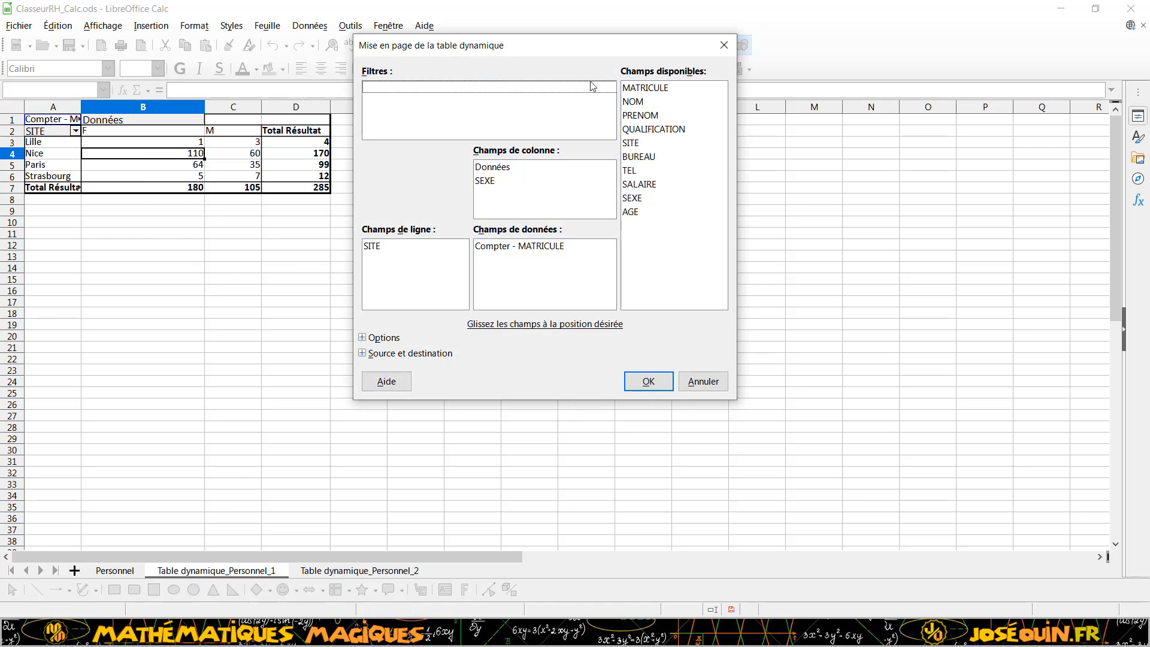
{"action": "left_click_drag", "start_coordinate": [602, 47], "coordinate": [621, 26]}
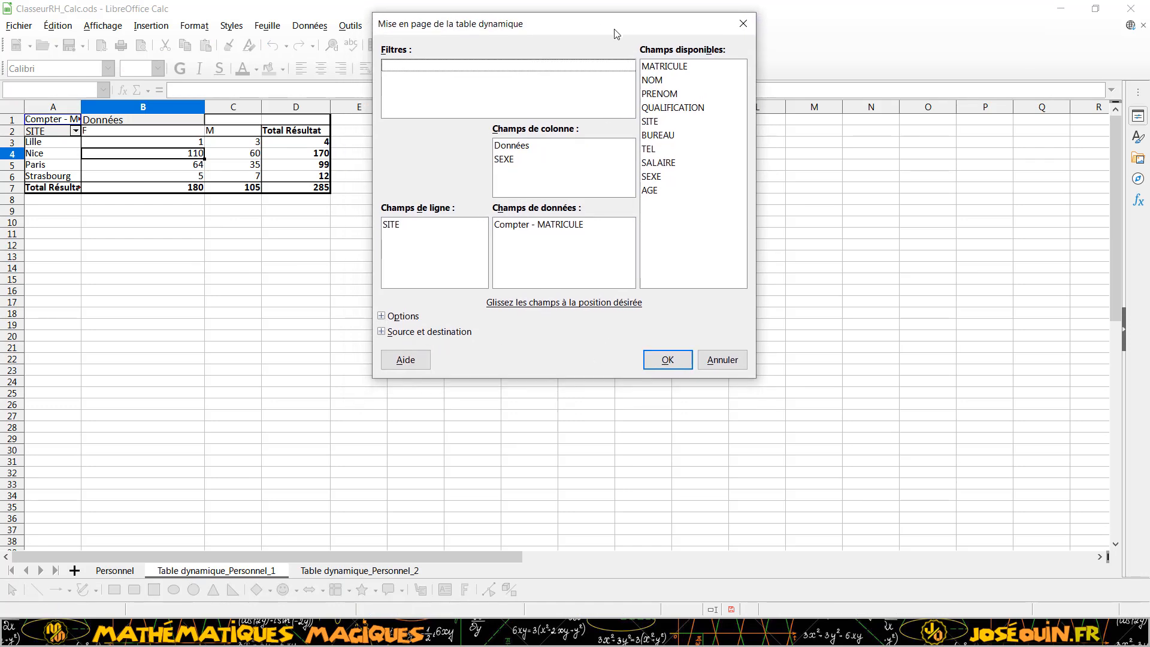
{"action": "left_click", "coordinate": [382, 316]}
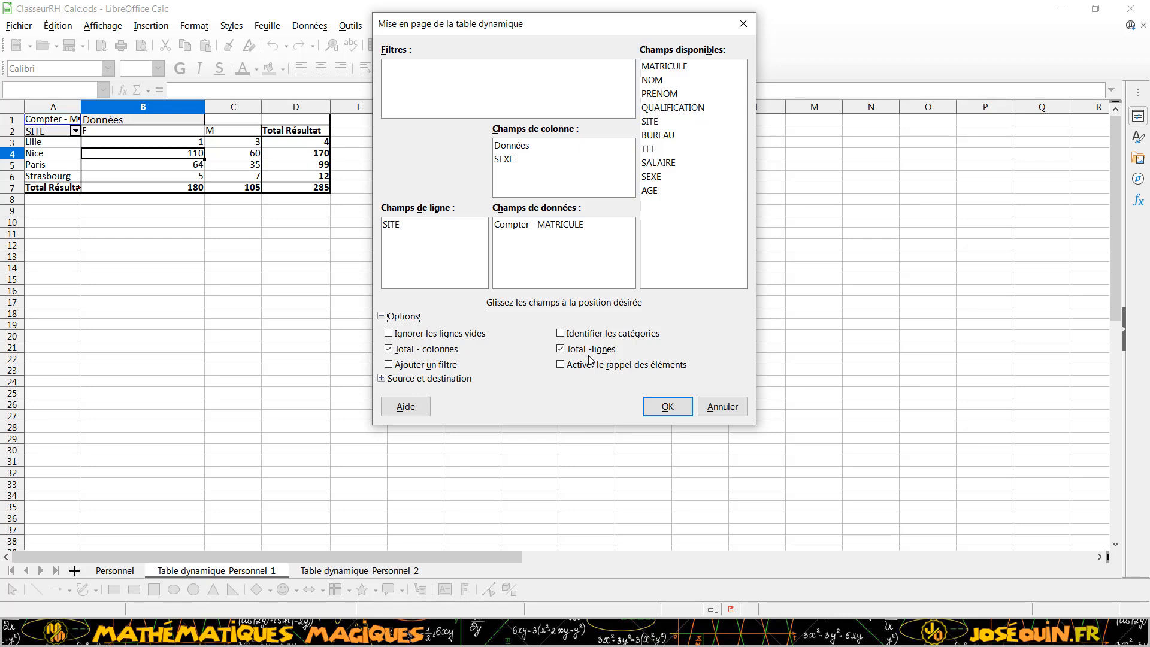
{"action": "left_click", "coordinate": [388, 365]}
{"action": "left_click", "coordinate": [666, 407]}
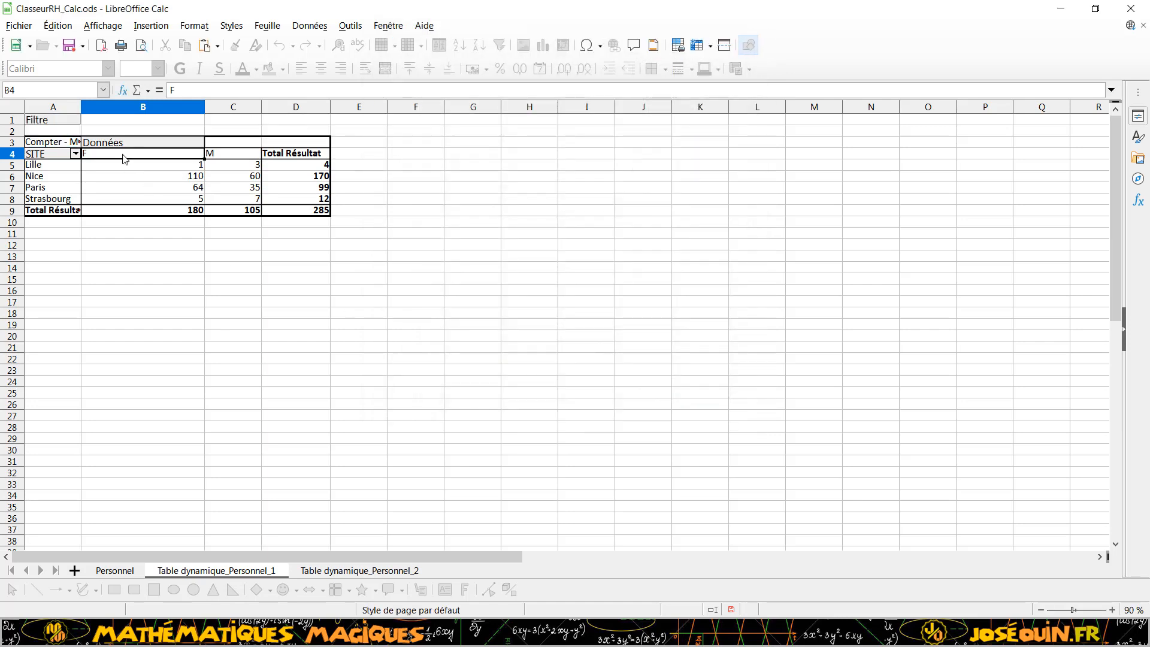
- Define the first criterion of the pivot table filter as AGE >= 40
{"action": "left_click", "coordinate": [72, 123]}
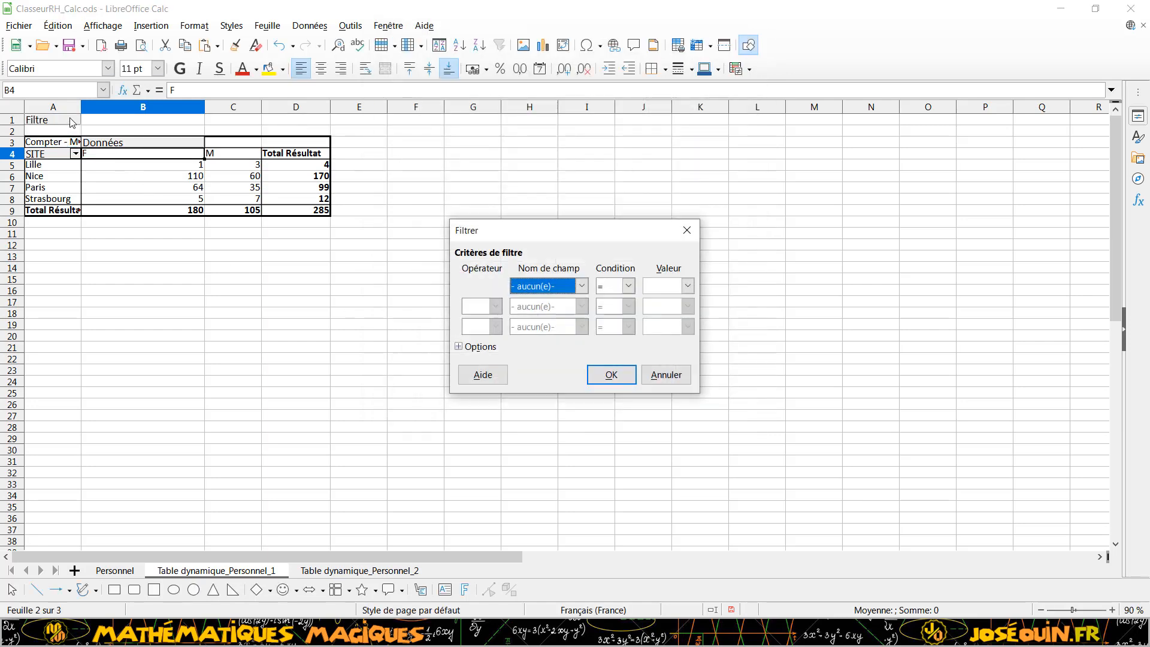
{"action": "left_click", "coordinate": [582, 288]}
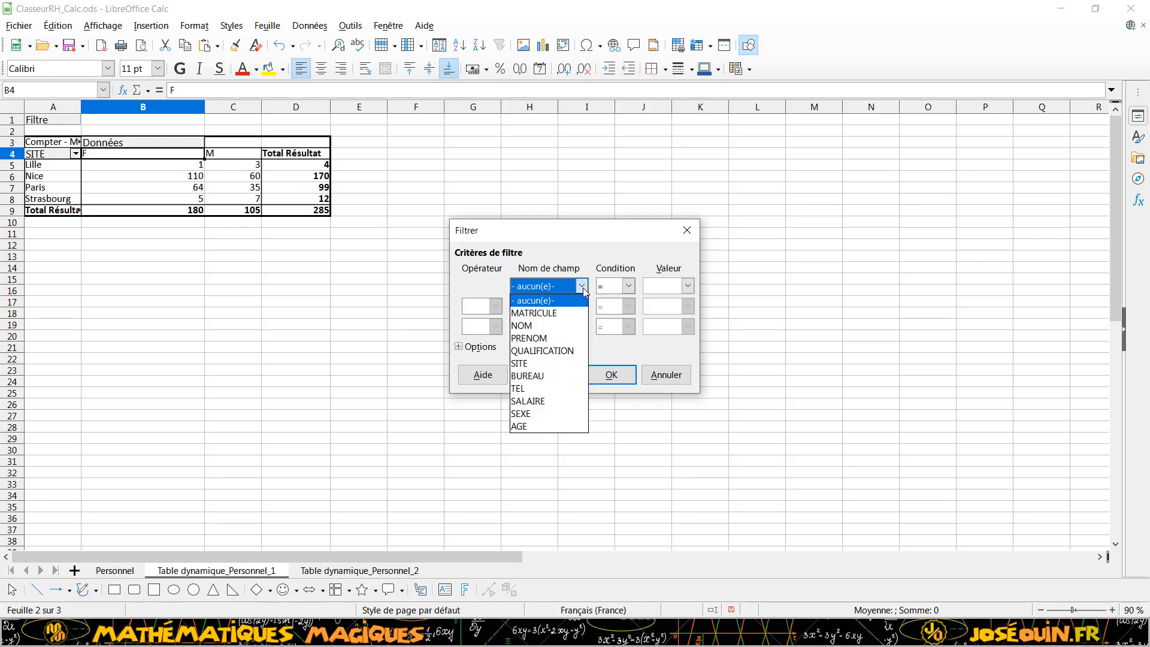
{"action": "left_click", "coordinate": [547, 428]}
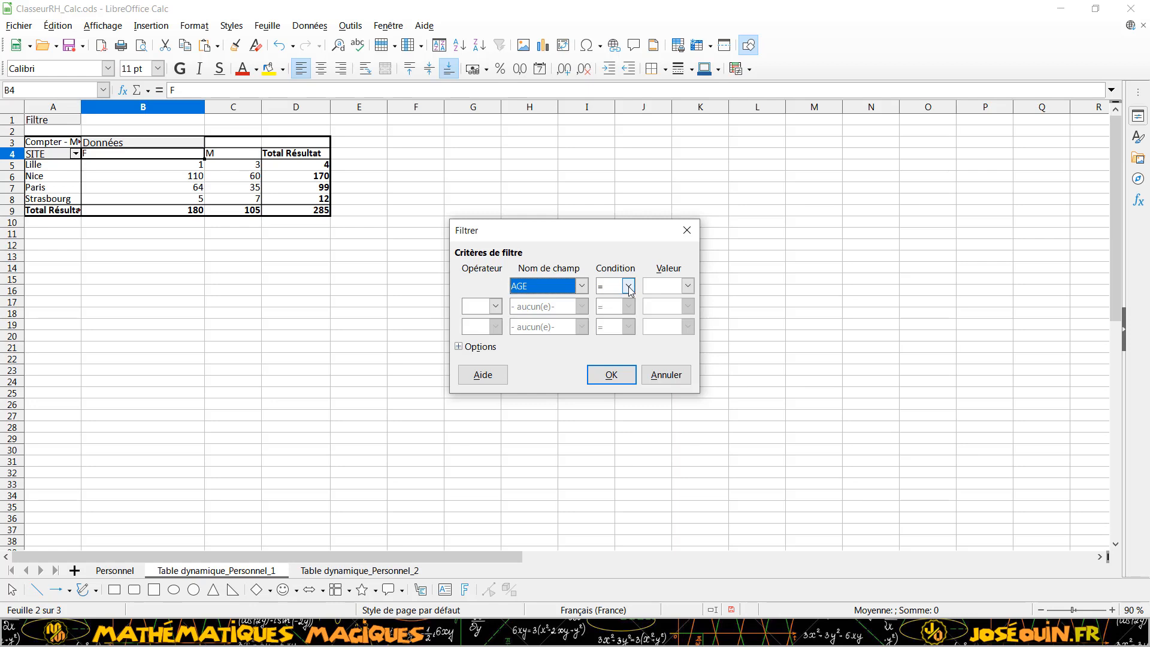
{"action": "left_click", "coordinate": [629, 287]}
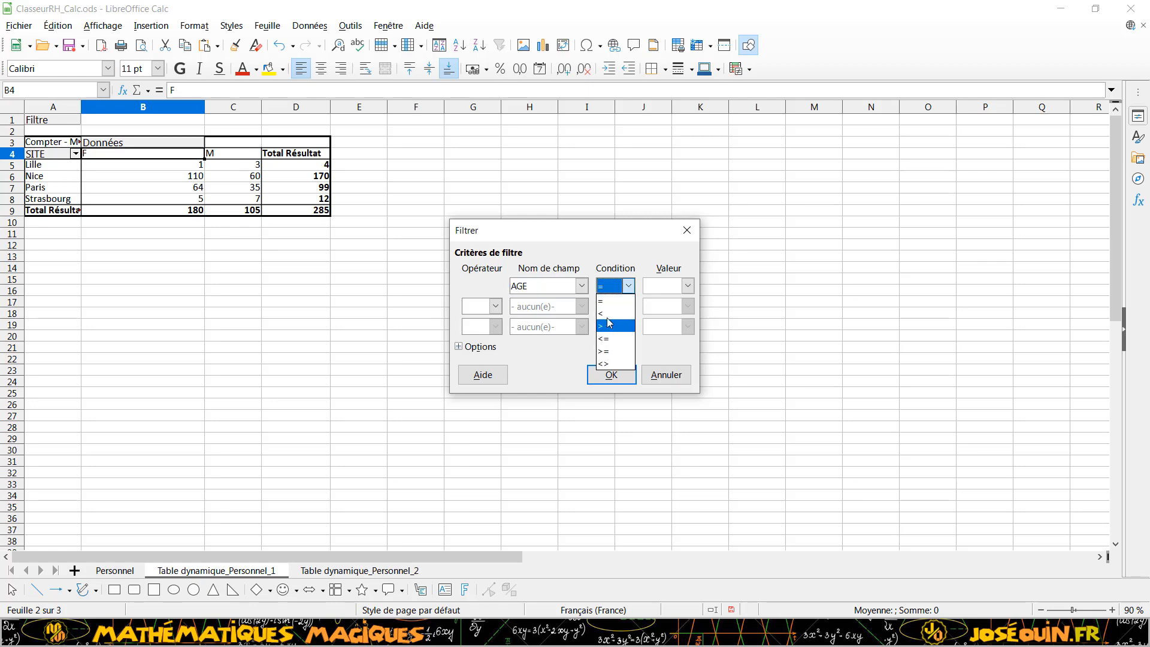
{"action": "left_click", "coordinate": [610, 352]}
{"action": "left_click", "coordinate": [663, 285]}
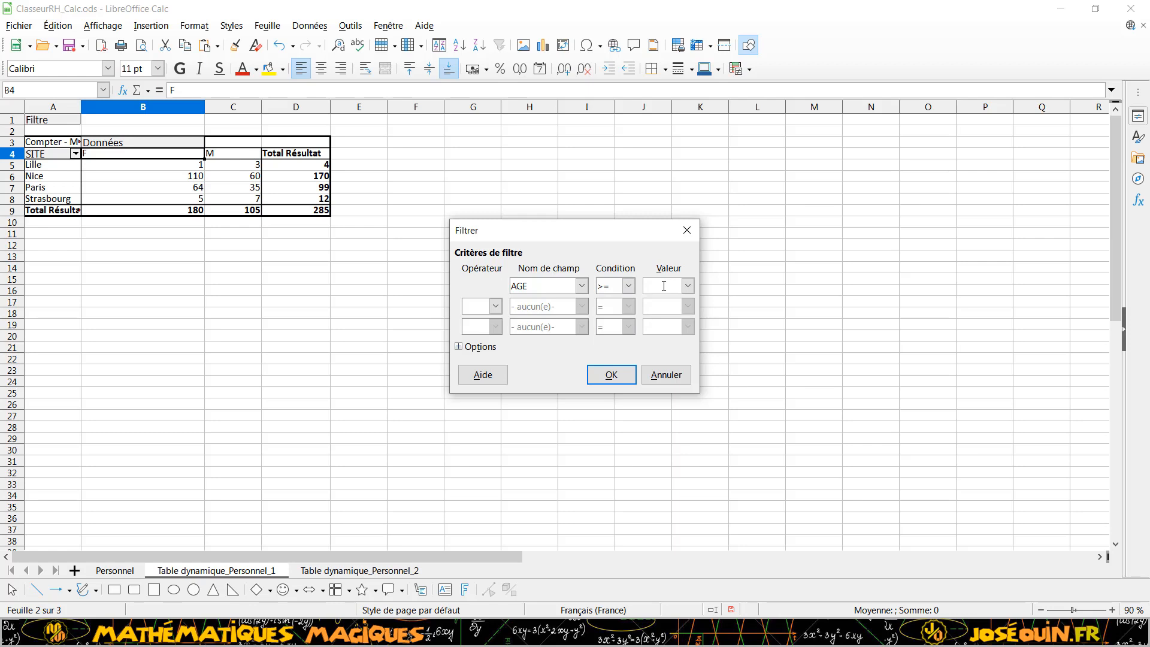
{"action": "type", "text": "40"}
- Add a second filter criterion, ET AGE <= 60, and apply the filter to the pivot table
{"action": "left_click", "coordinate": [496, 306]}
{"action": "left_click", "coordinate": [475, 317]}
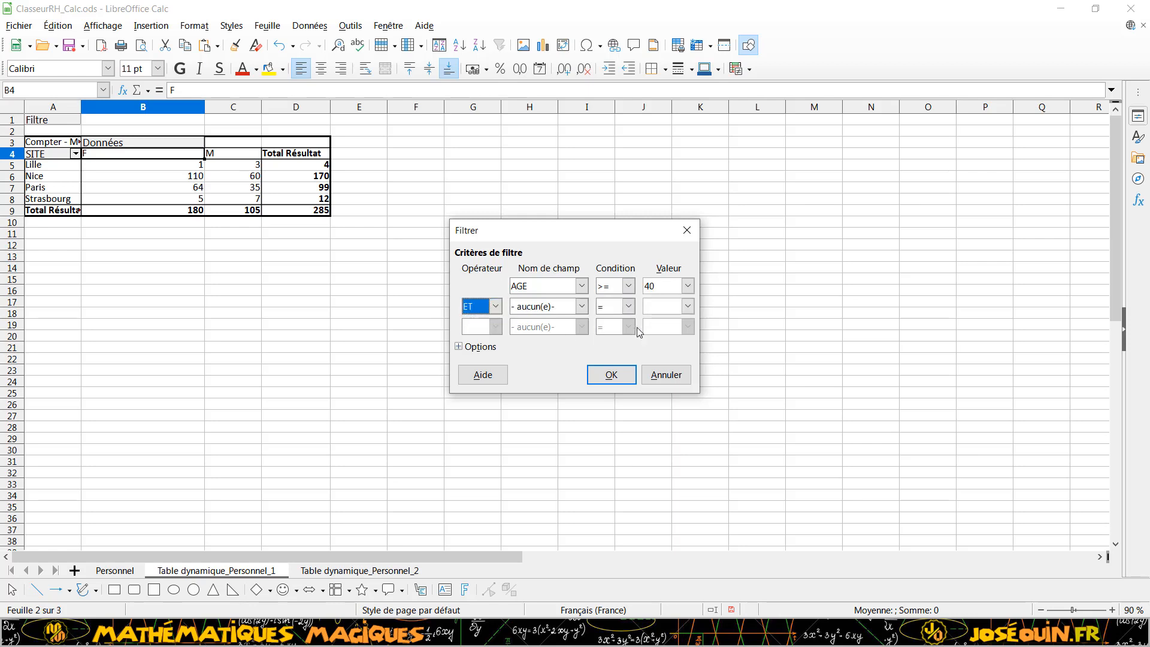
{"action": "left_click", "coordinate": [628, 306]}
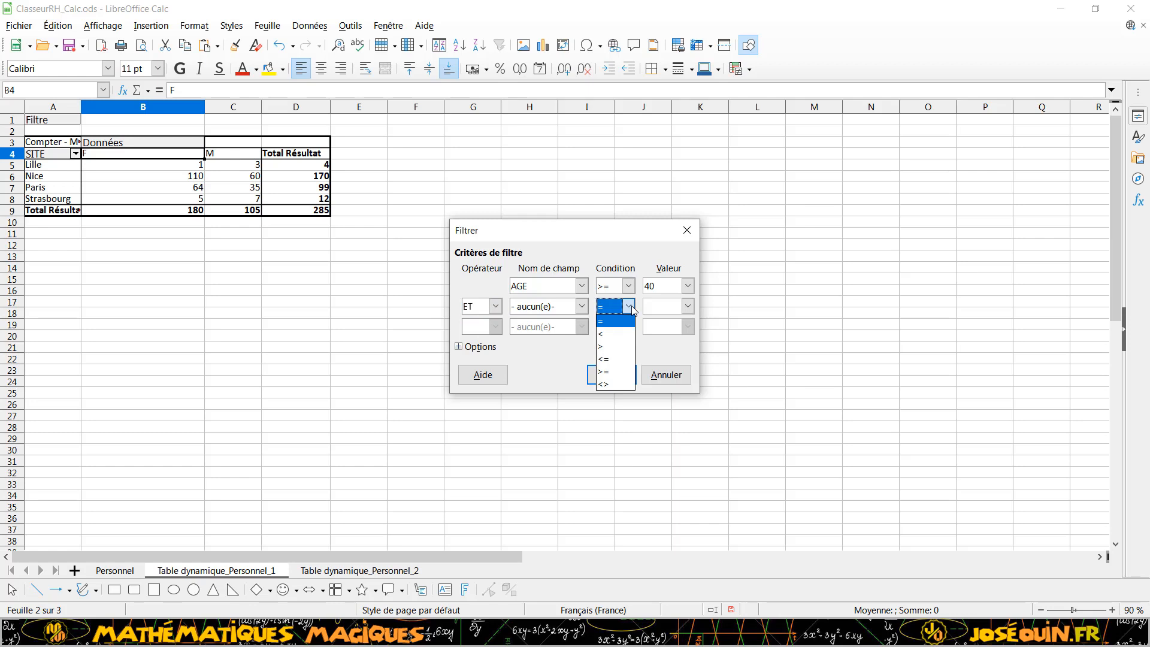
{"action": "left_click", "coordinate": [617, 359]}
{"action": "left_click", "coordinate": [582, 306]}
{"action": "left_click", "coordinate": [527, 446]}
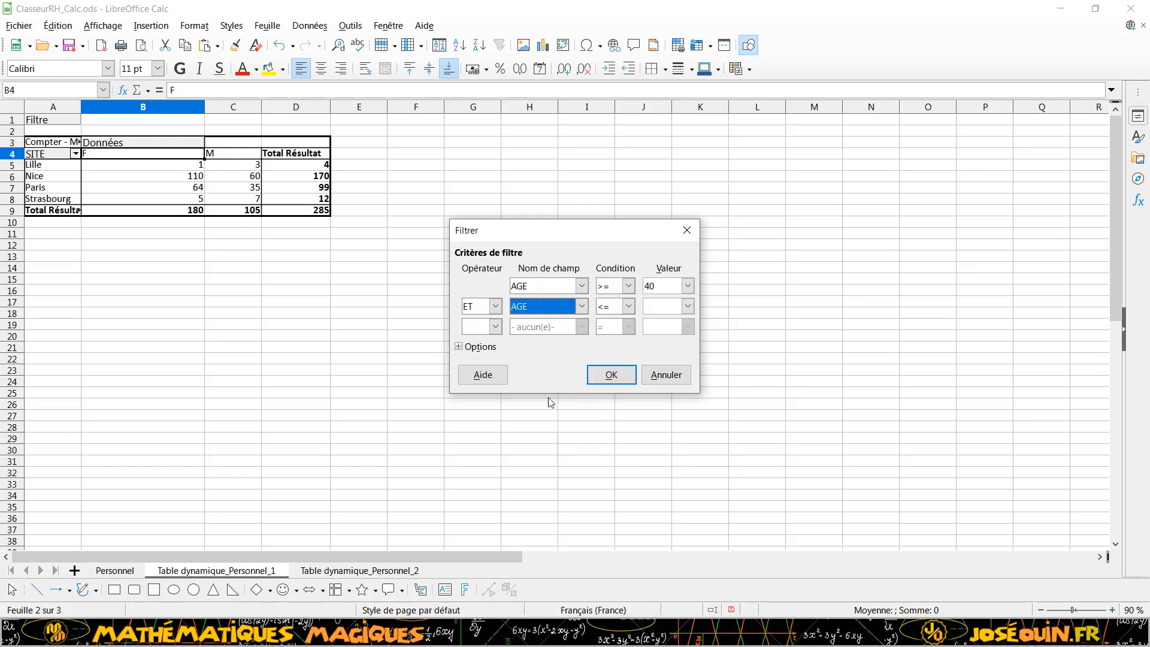
{"action": "left_click", "coordinate": [668, 305]}
{"action": "type", "text": "60"}
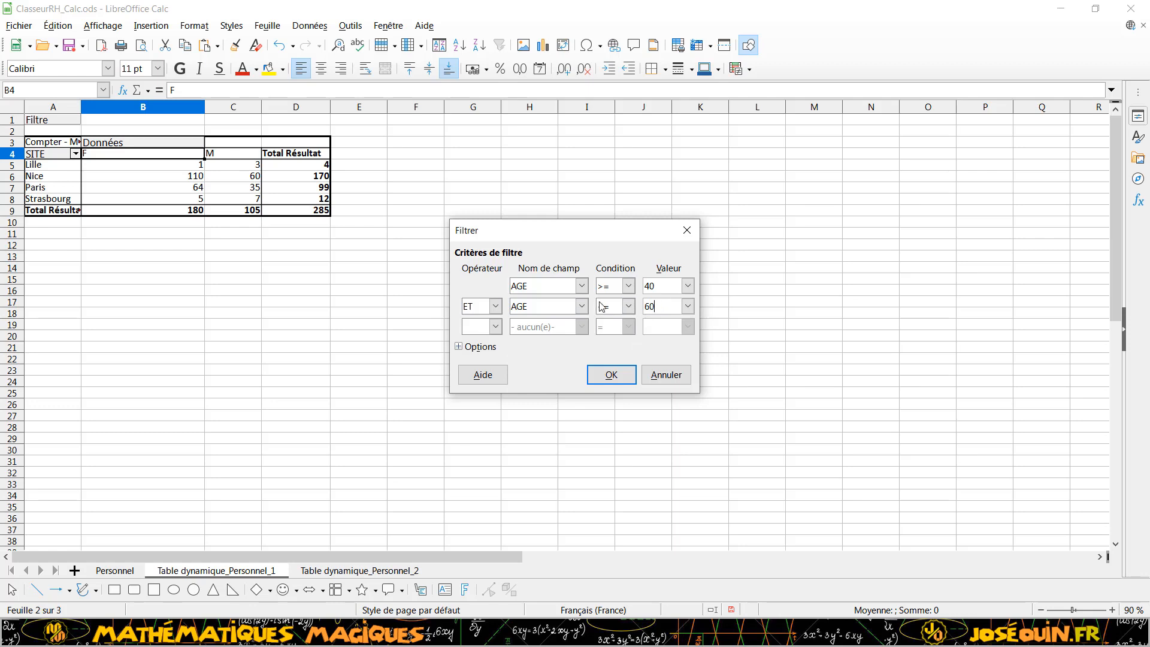
{"action": "left_click", "coordinate": [610, 376]}
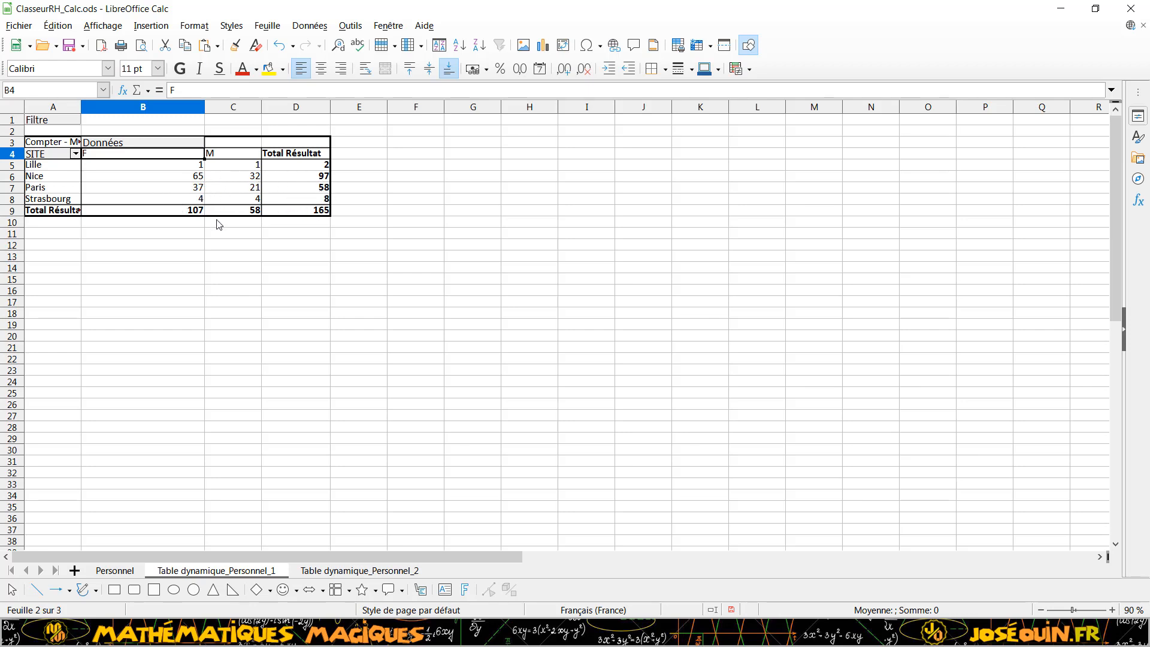
- Change the pivot table filter to SALAIRE >= 40000 ET SEXE = F, and widen column A to fit its headings
{"action": "left_click", "coordinate": [72, 124]}
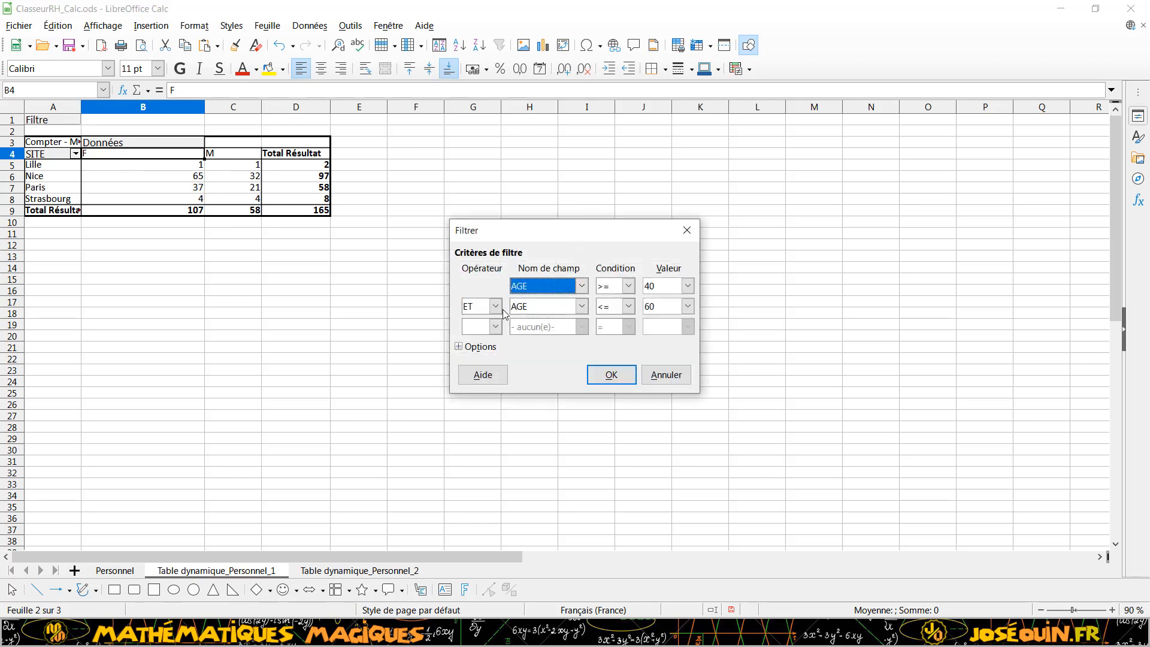
{"action": "left_click", "coordinate": [496, 306]}
{"action": "left_click", "coordinate": [496, 312]}
{"action": "left_click", "coordinate": [581, 285]}
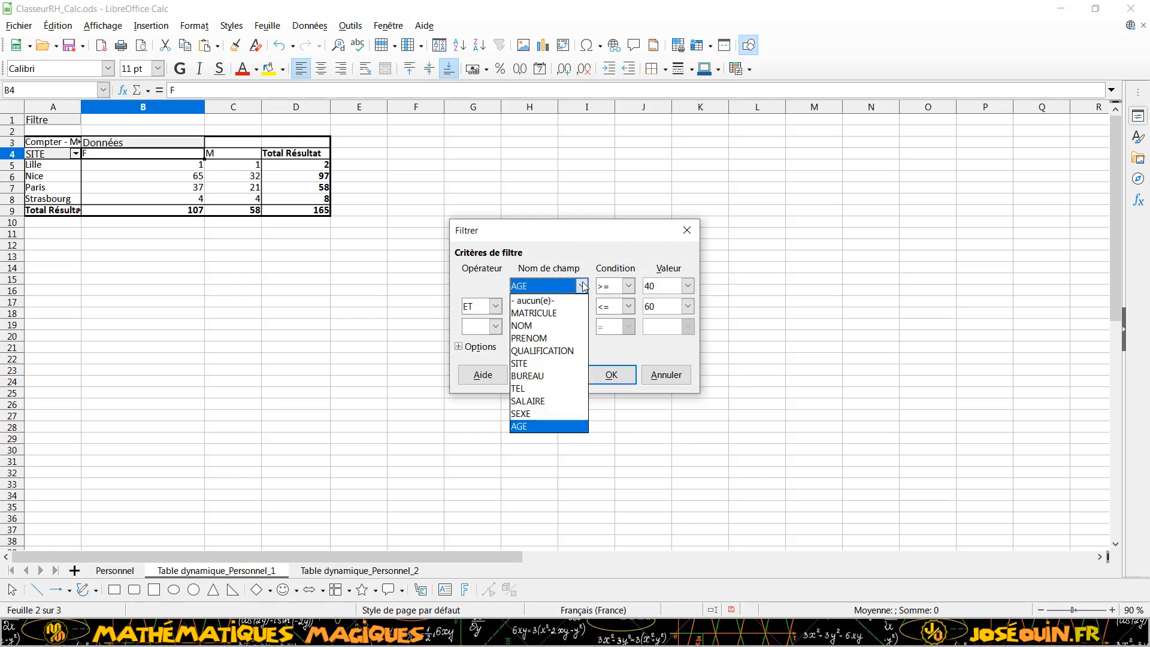
{"action": "left_click", "coordinate": [548, 401]}
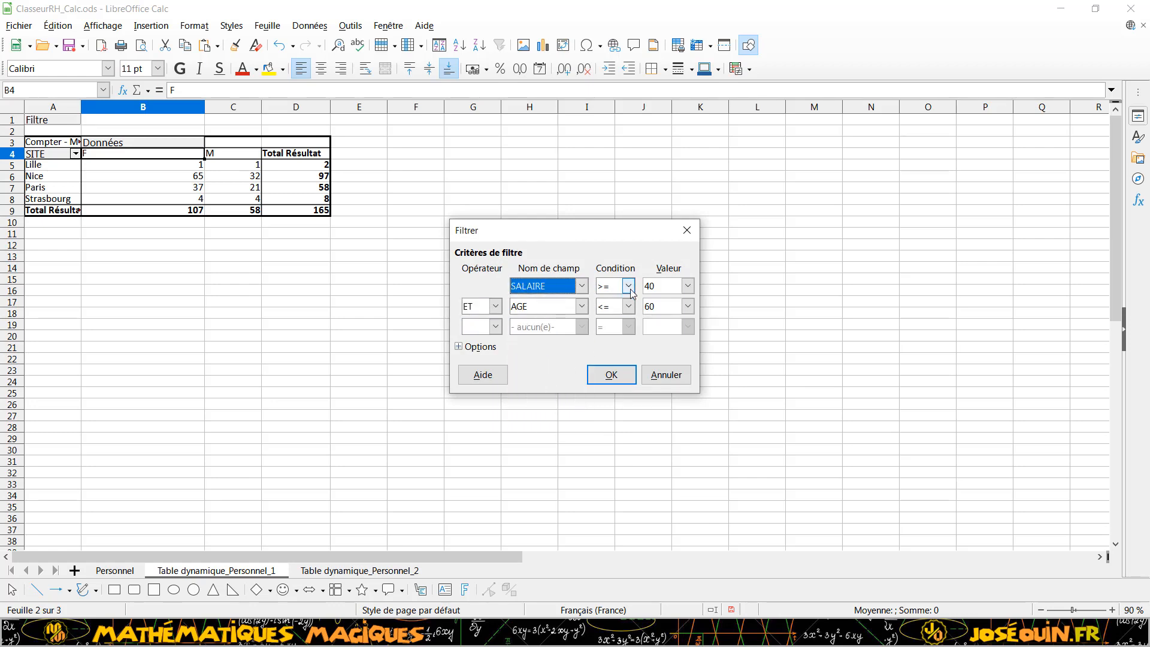
{"action": "left_click", "coordinate": [581, 306]}
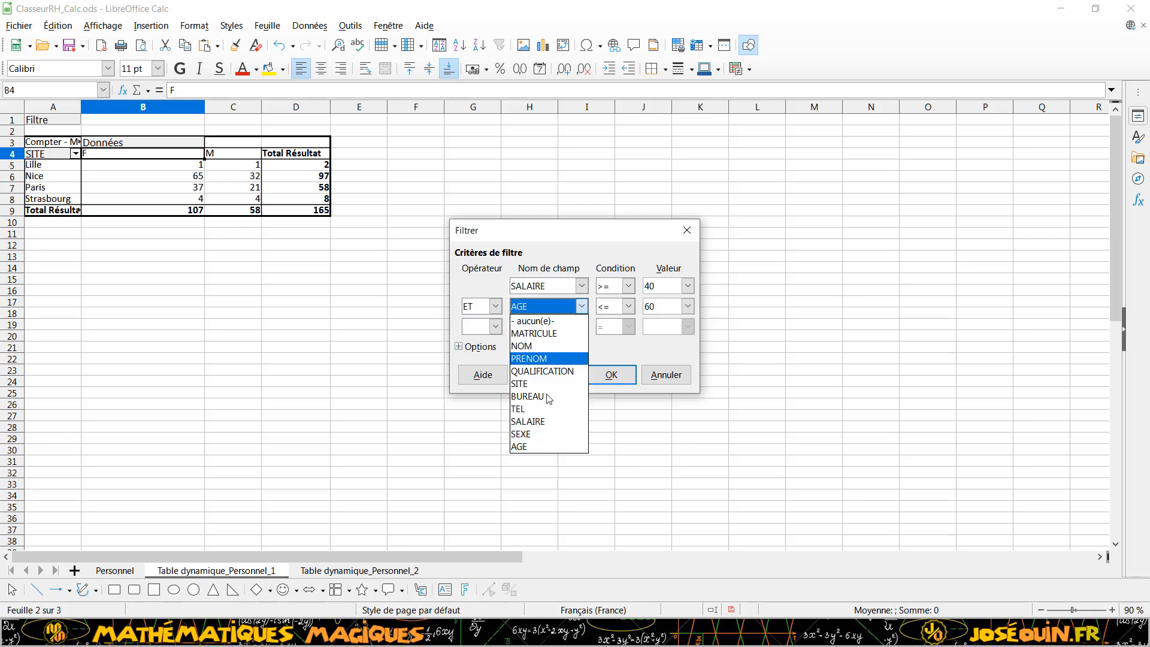
{"action": "left_click", "coordinate": [539, 436]}
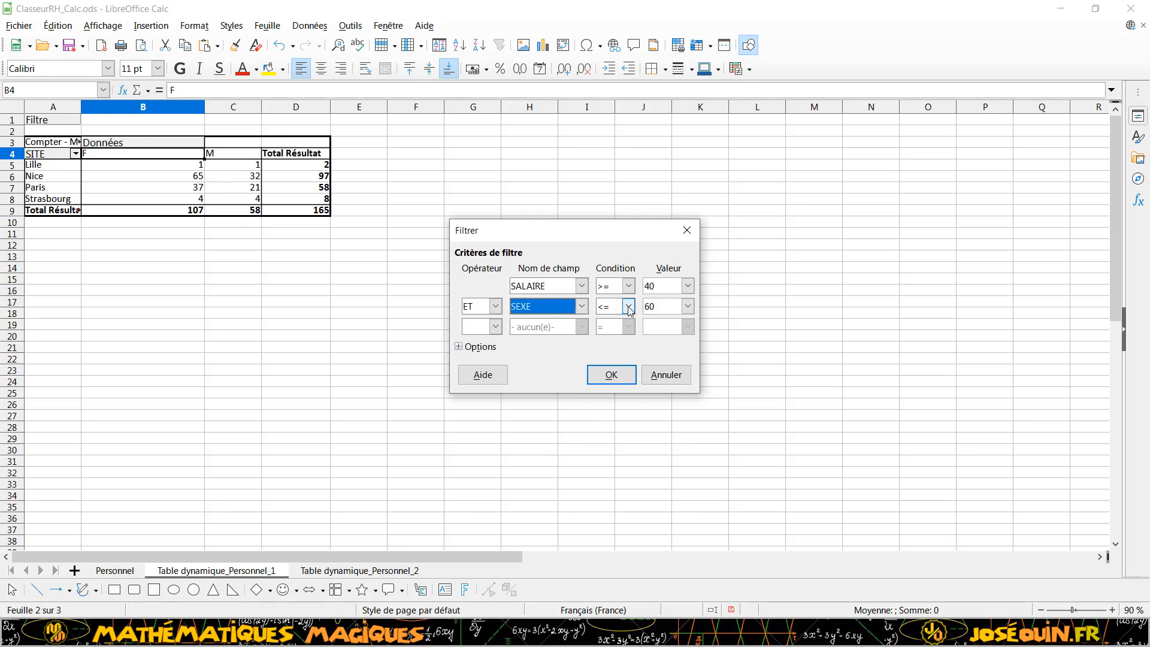
{"action": "left_click", "coordinate": [629, 306]}
{"action": "left_click", "coordinate": [608, 321]}
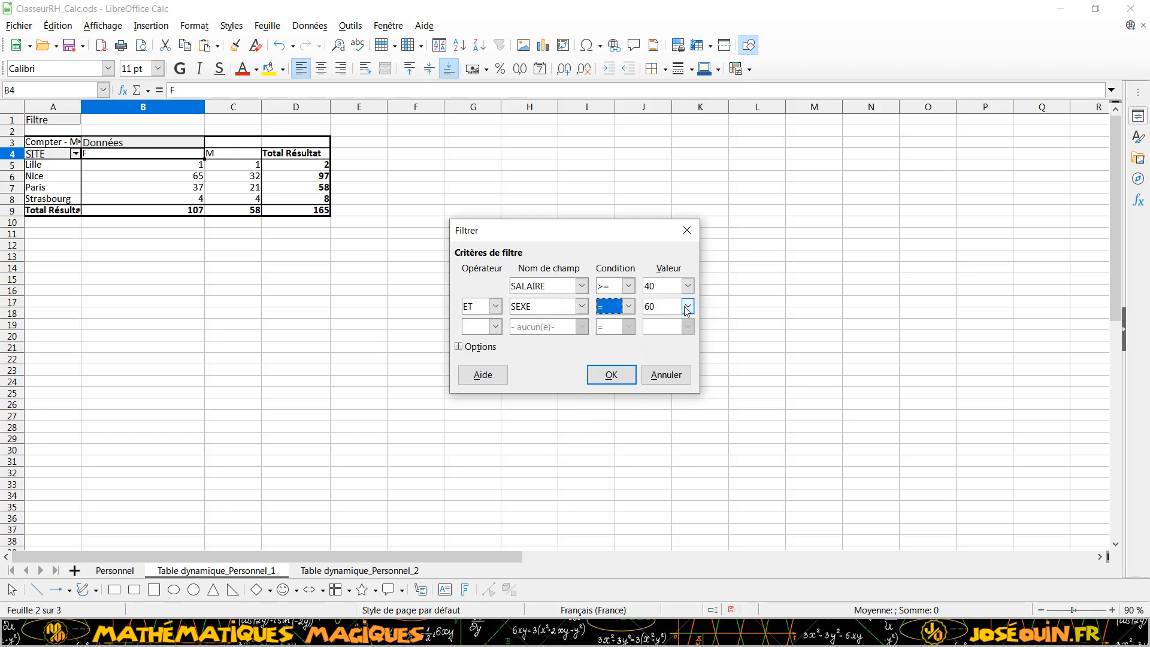
{"action": "left_click", "coordinate": [687, 307]}
{"action": "left_click", "coordinate": [656, 346]}
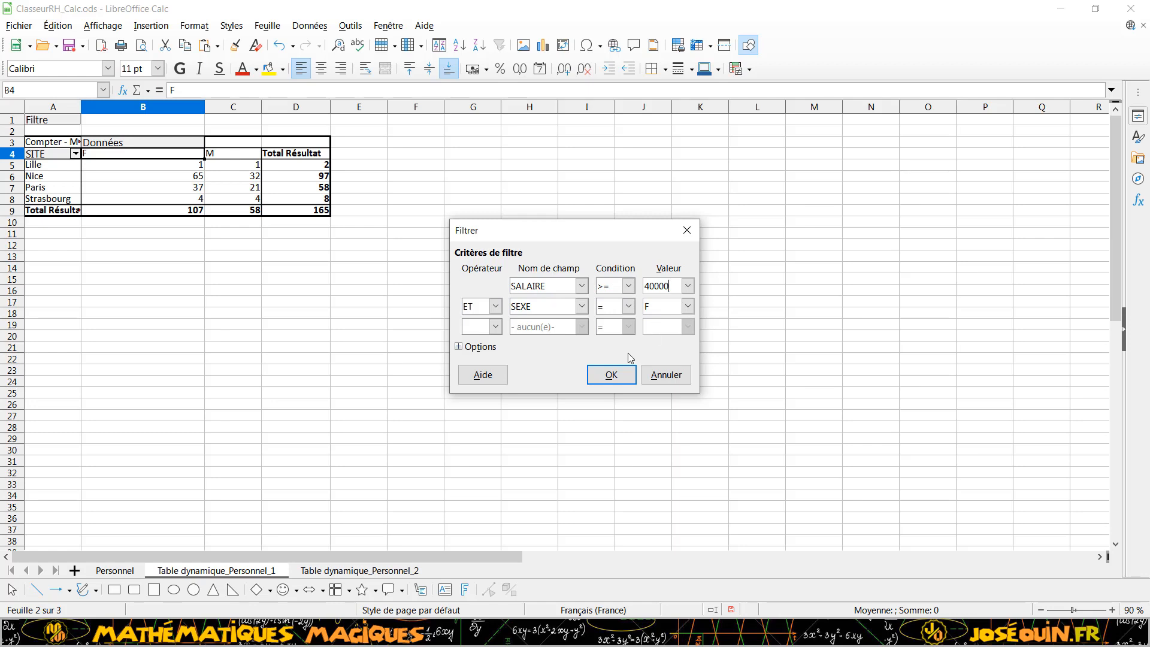
{"action": "left_click", "coordinate": [609, 377]}
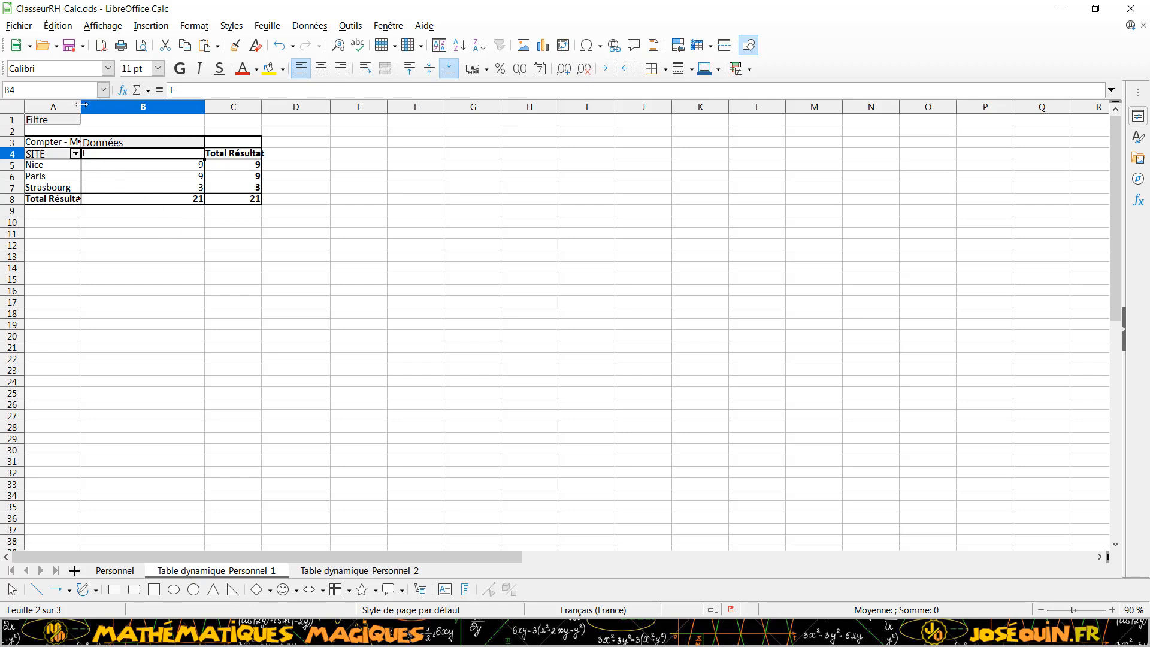
{"action": "left_click_drag", "start_coordinate": [82, 104], "coordinate": [122, 104]}
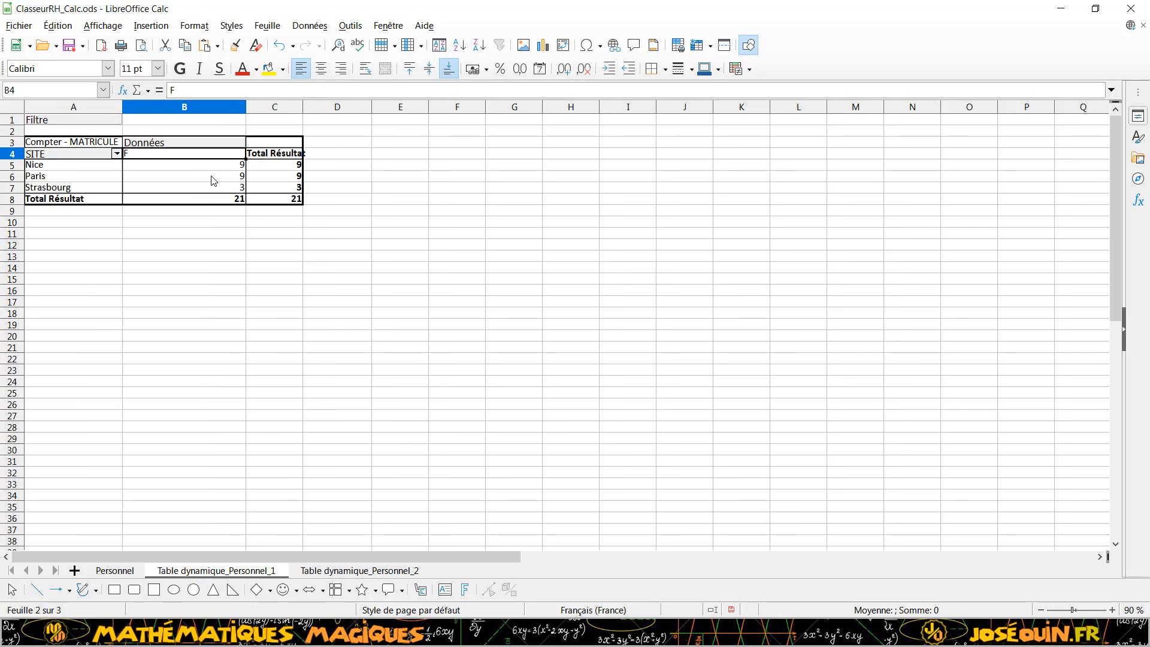
- Clear the pivot table filter by setting the first criterion's field name to none
{"action": "left_click", "coordinate": [117, 124]}
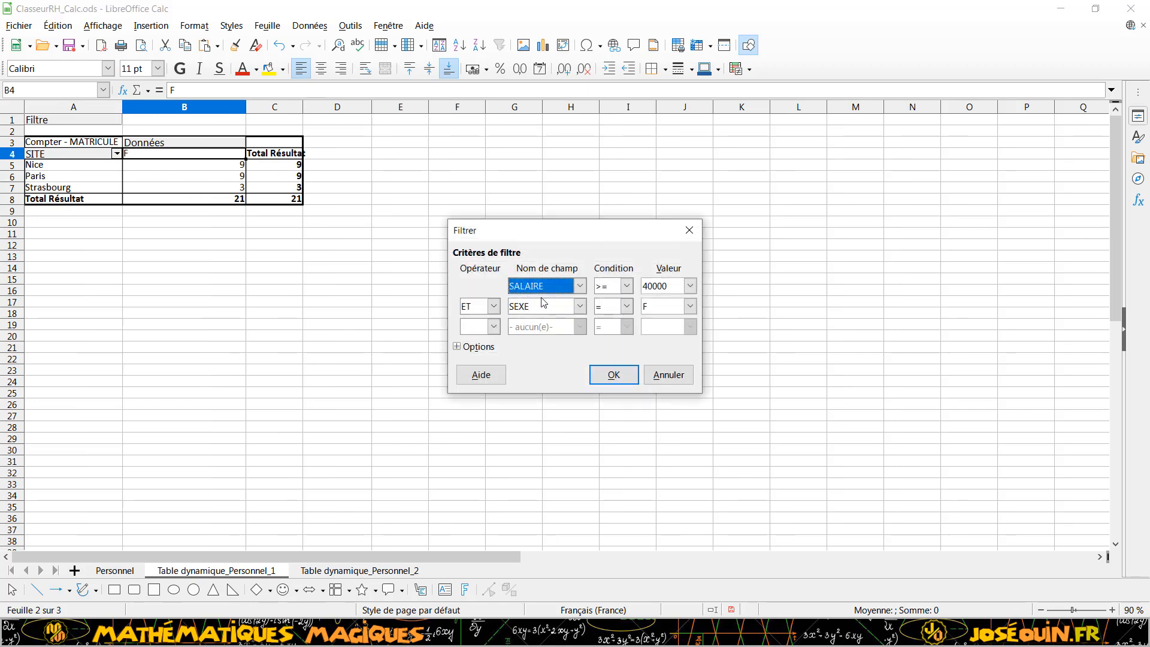
{"action": "left_click", "coordinate": [581, 288]}
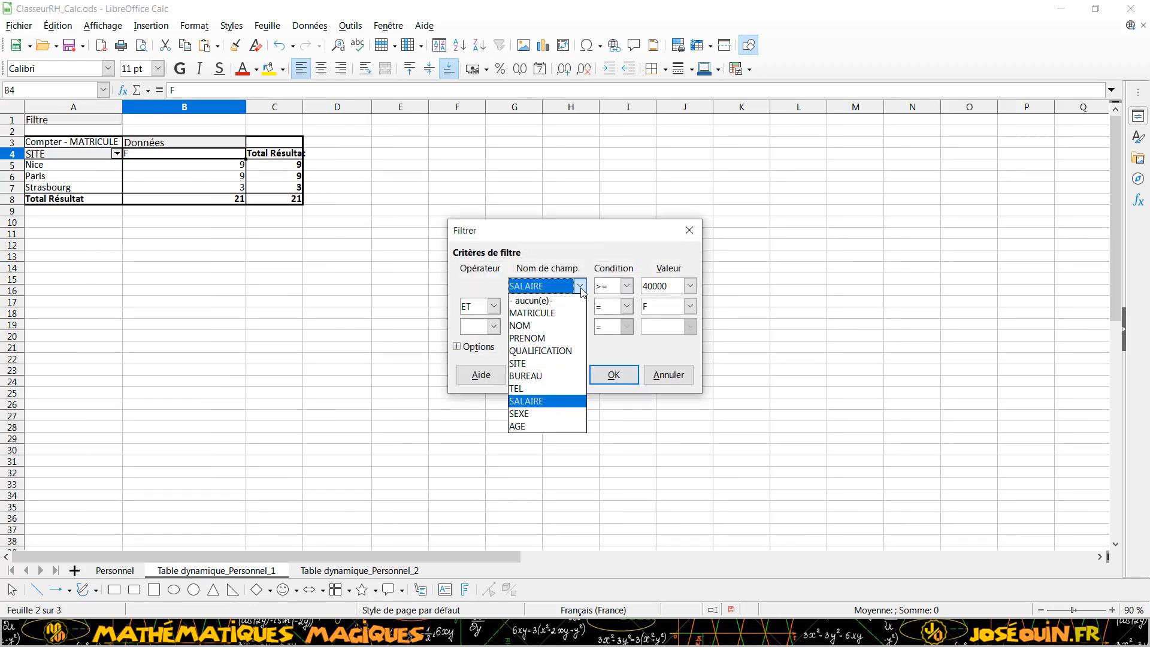
{"action": "left_click", "coordinate": [556, 303]}
{"action": "left_click", "coordinate": [626, 373]}
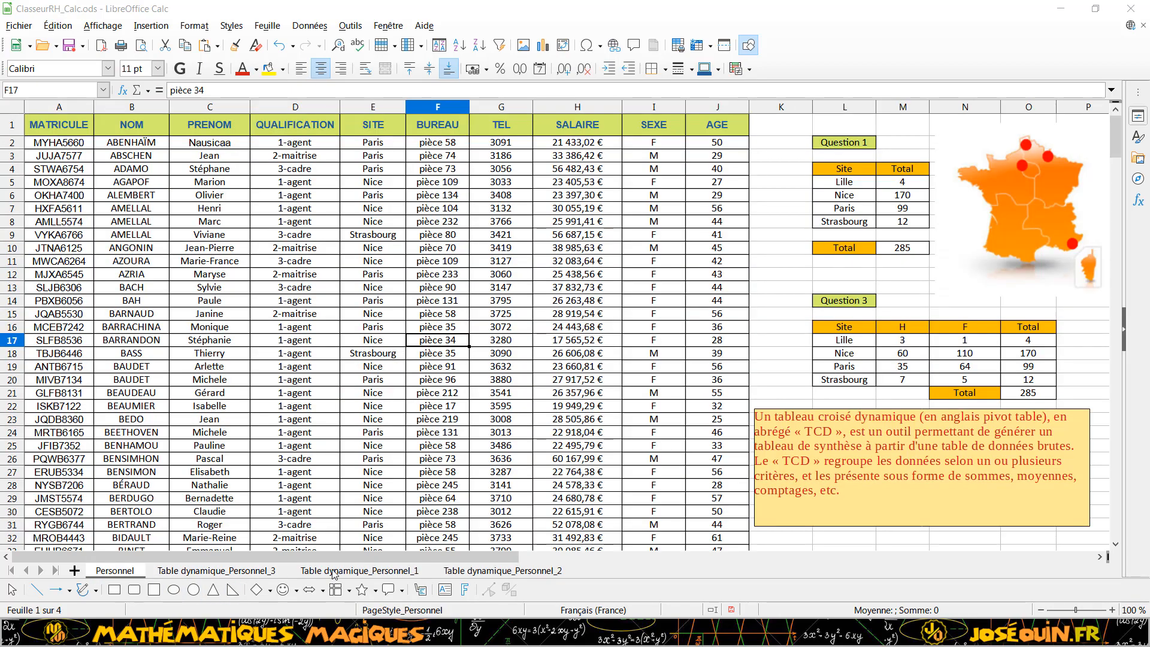
- Start a new pivot table from the Personnel sheet's data, using the active selection as its source
{"action": "left_click", "coordinate": [334, 572]}
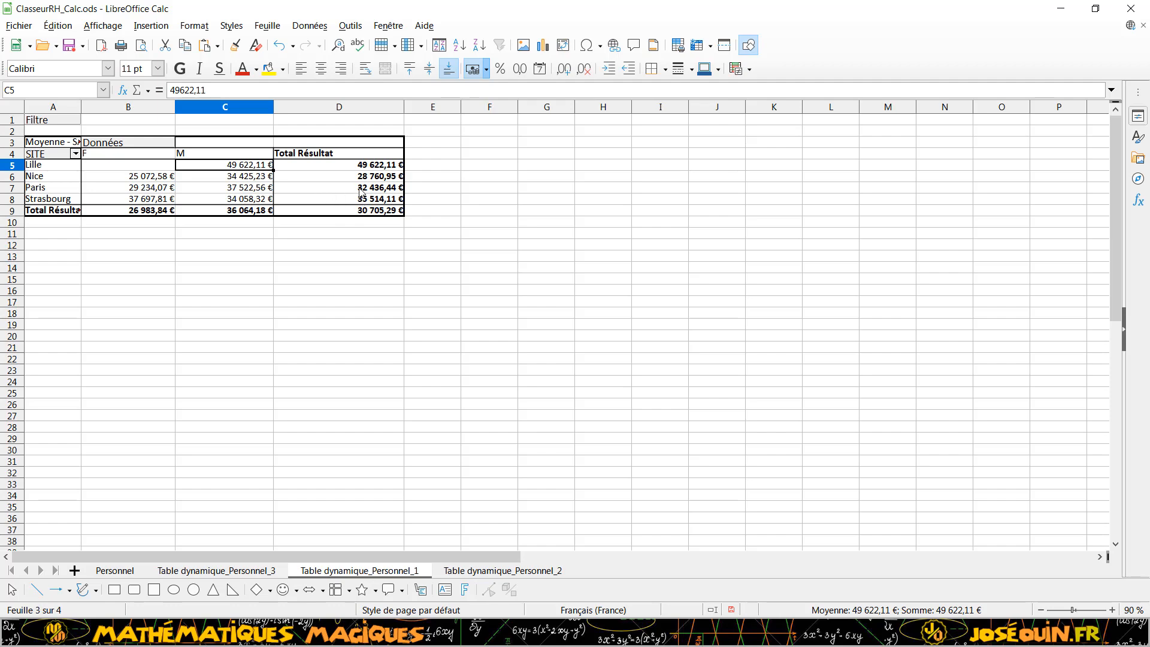
{"action": "left_click", "coordinate": [129, 575]}
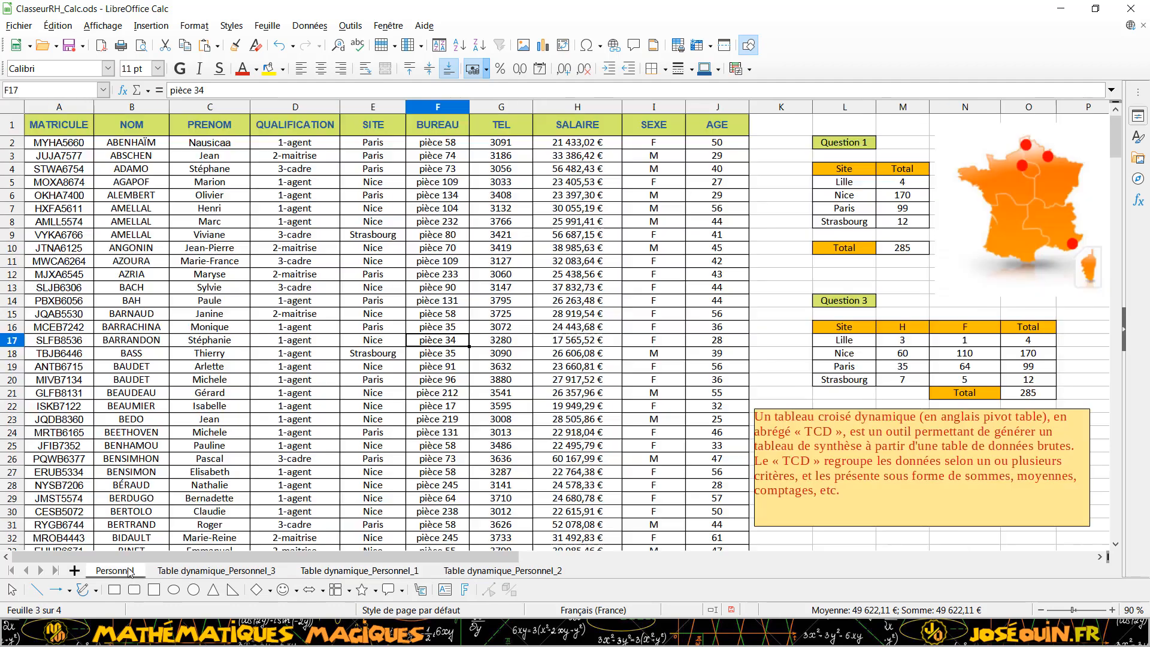
{"action": "left_click", "coordinate": [301, 290]}
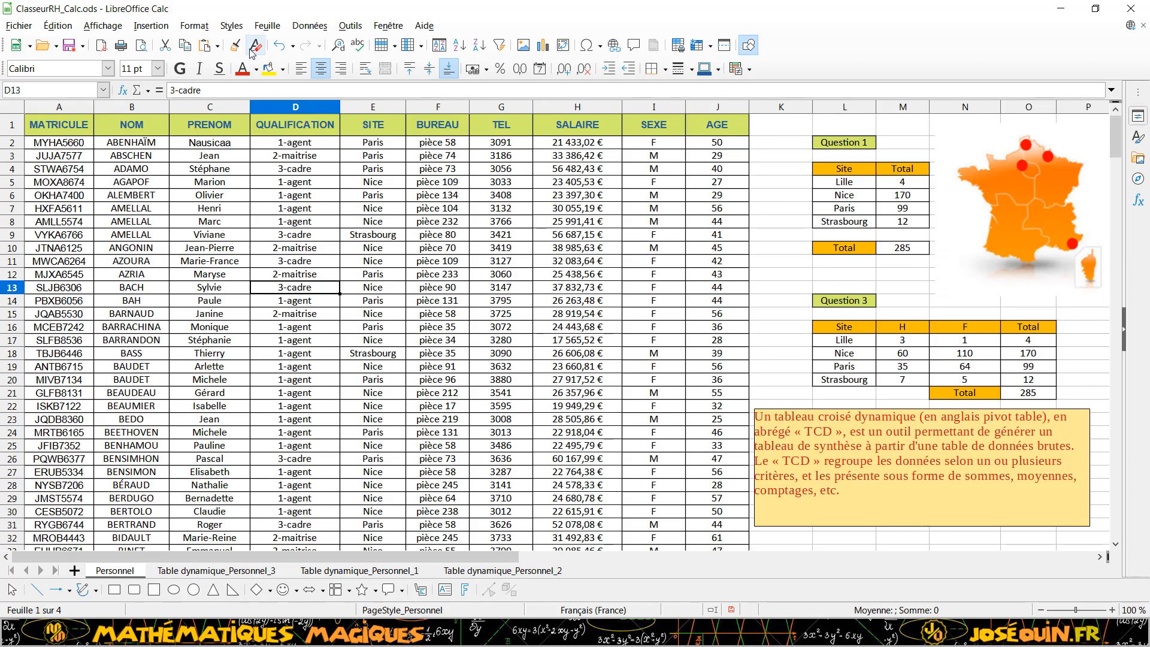
{"action": "left_click", "coordinate": [309, 26]}
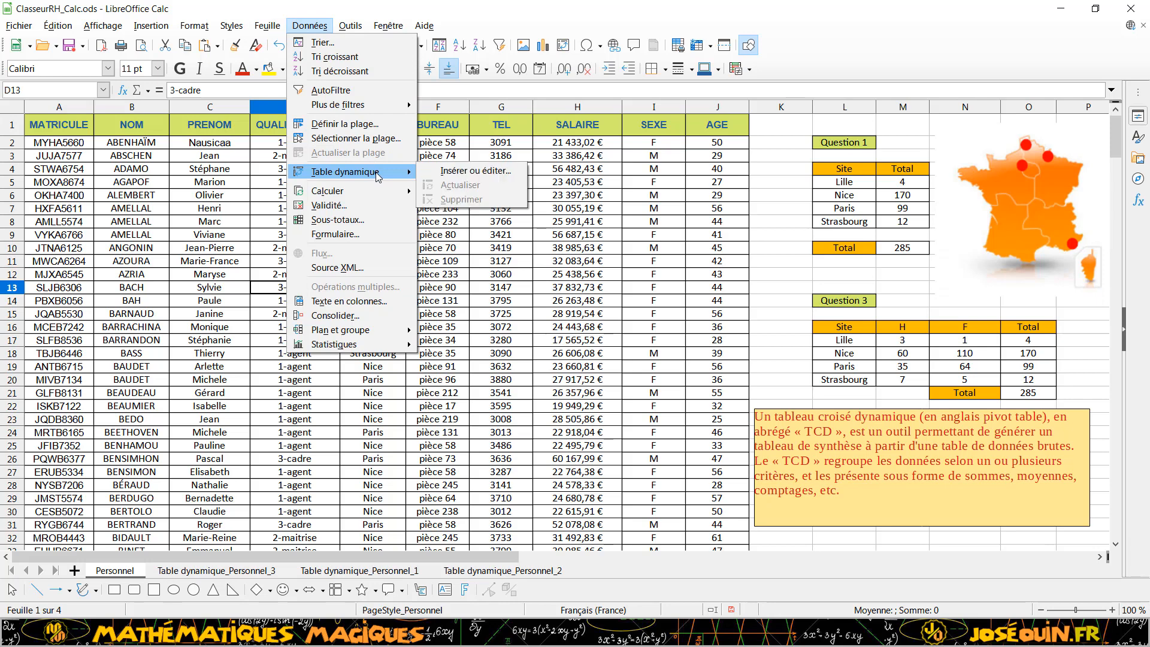
{"action": "left_click", "coordinate": [451, 172]}
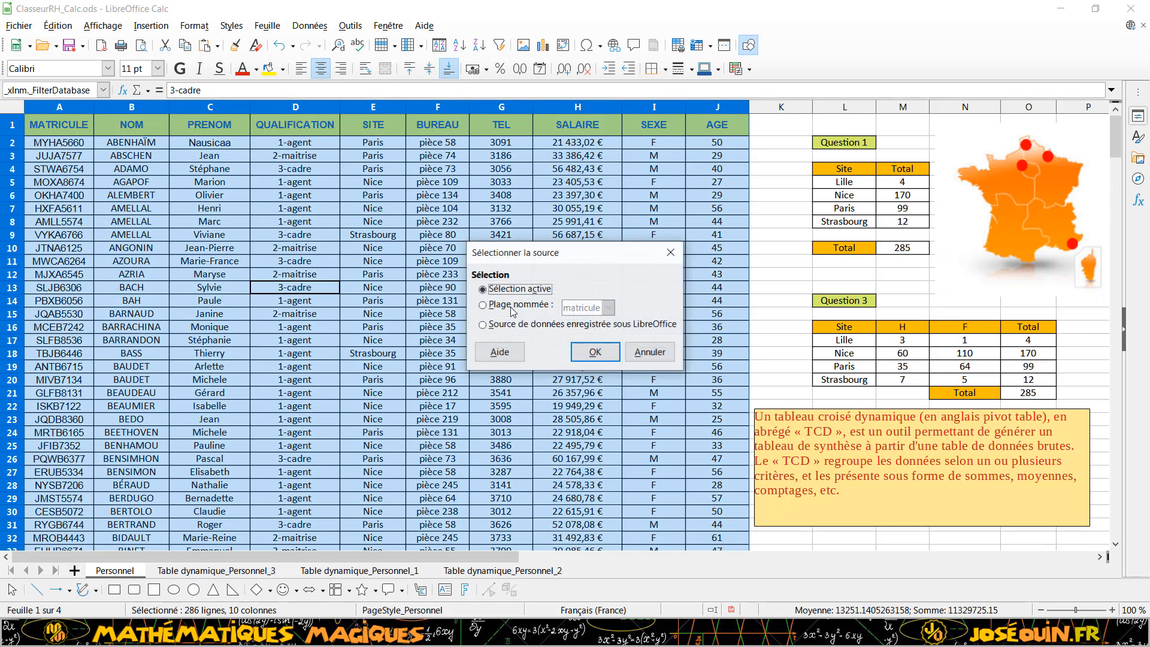
{"action": "left_click", "coordinate": [594, 353]}
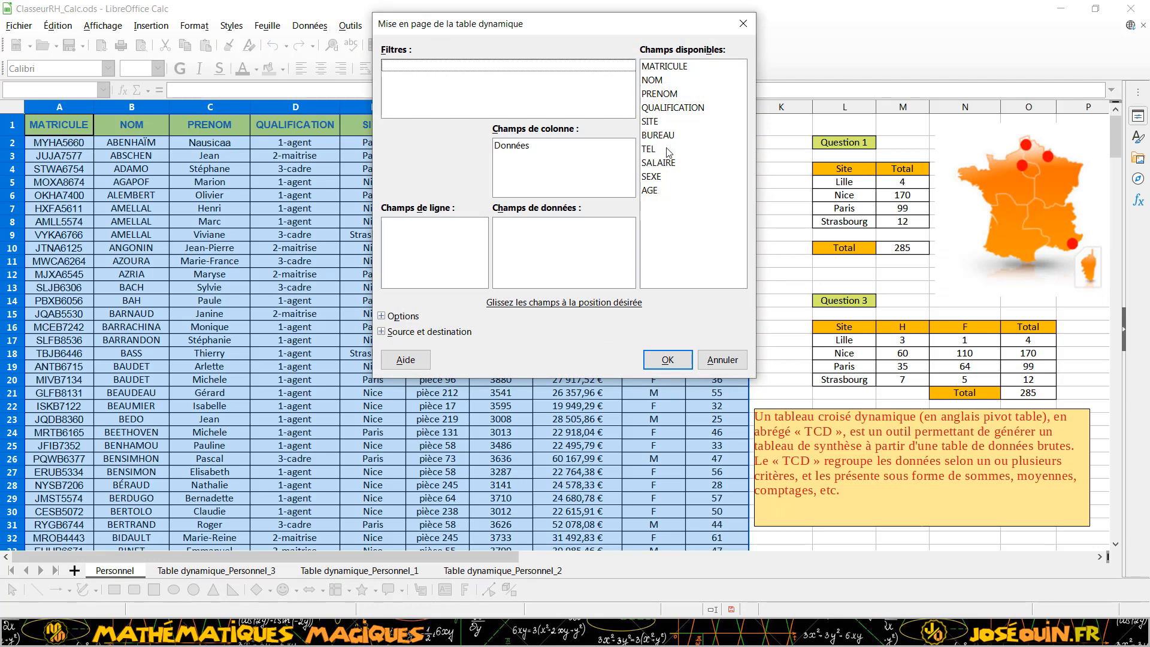
- Lay out the pivot table with SITE as row field, SEXE as column field and SALAIRE as data field
{"action": "left_click_drag", "start_coordinate": [653, 122], "coordinate": [433, 239]}
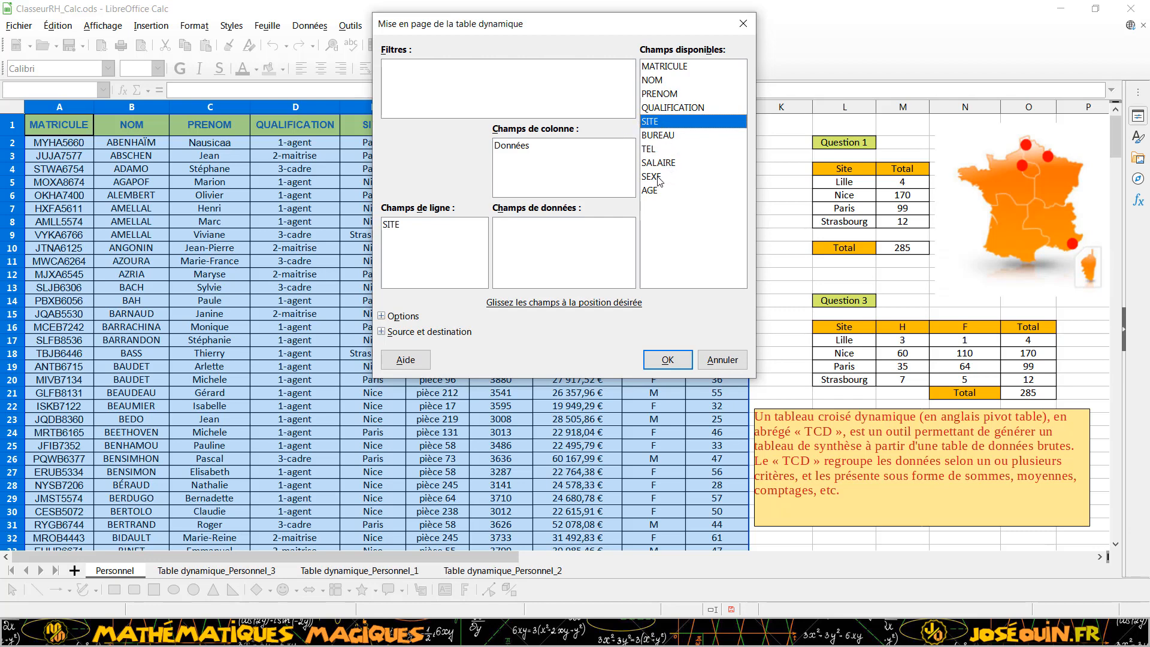
{"action": "left_click_drag", "start_coordinate": [658, 178], "coordinate": [531, 163]}
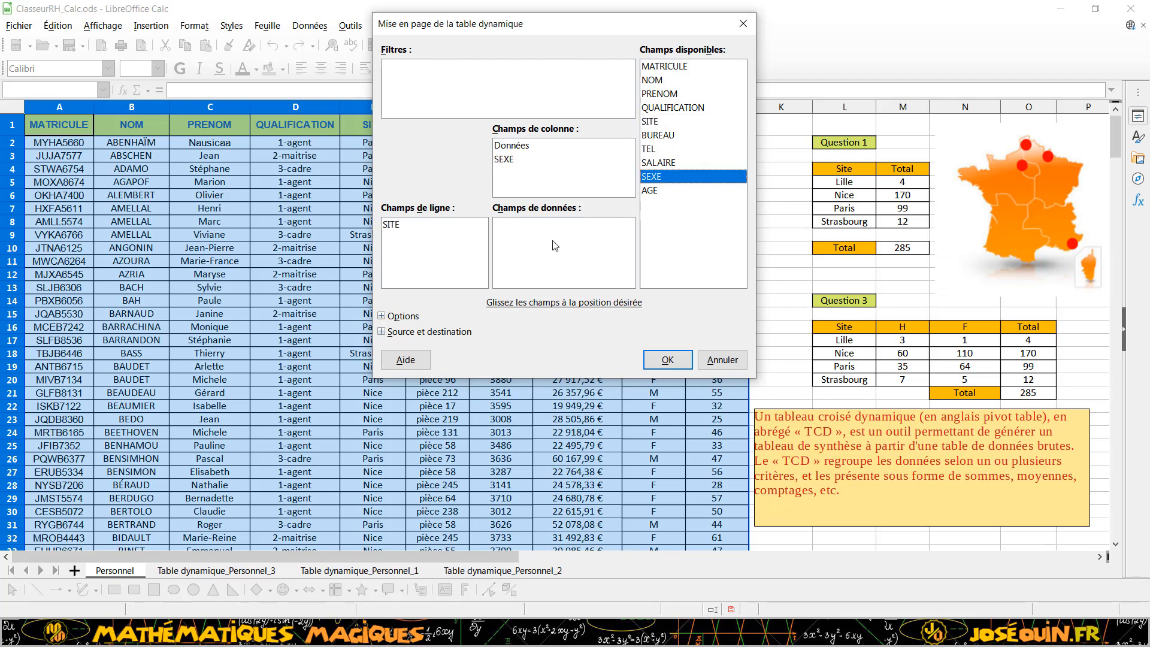
{"action": "left_click_drag", "start_coordinate": [665, 68], "coordinate": [683, 113]}
{"action": "left_click_drag", "start_coordinate": [658, 164], "coordinate": [554, 245]}
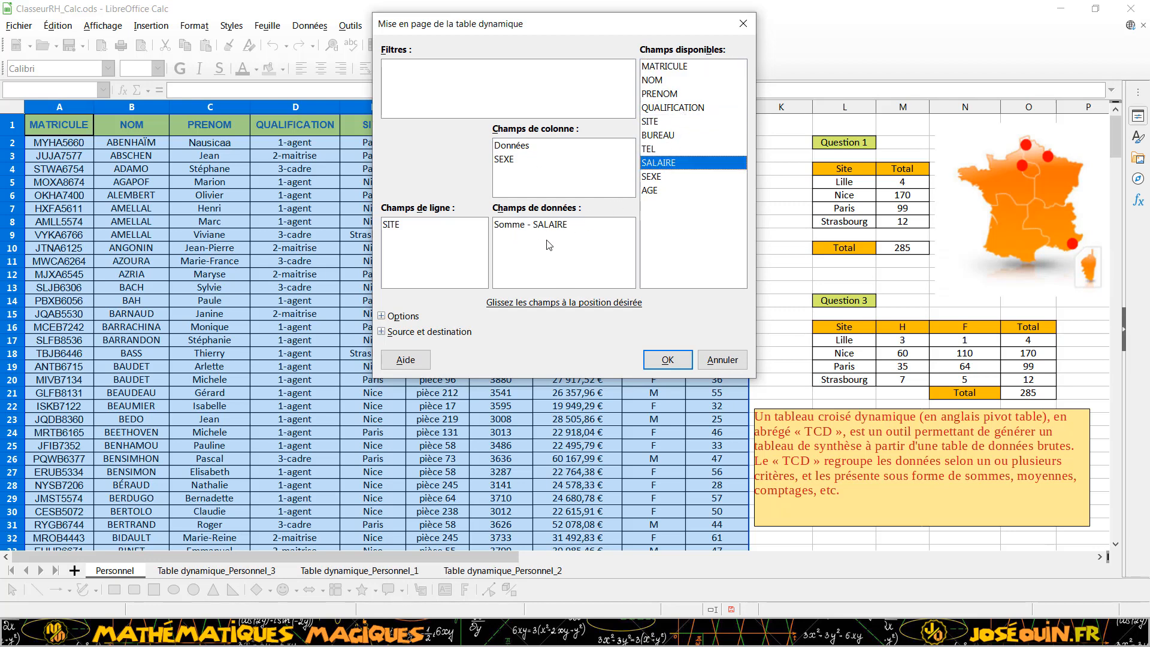
- Change the SALAIRE data field's function to Moyenne
{"action": "double_click", "coordinate": [525, 230]}
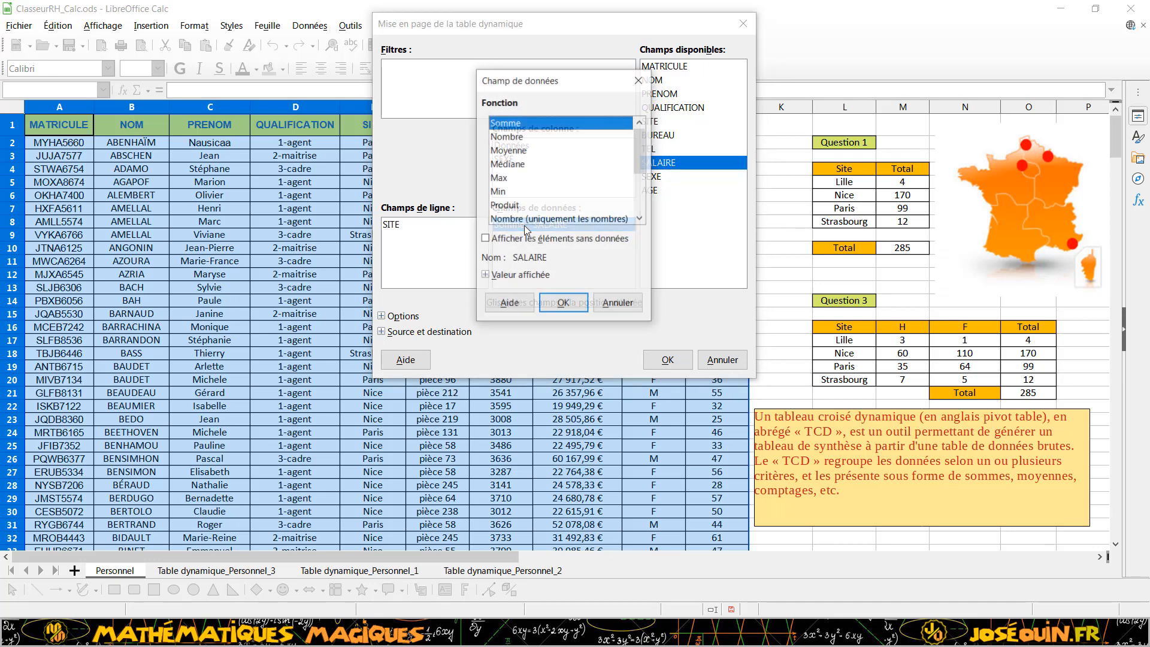
{"action": "left_click", "coordinate": [513, 151]}
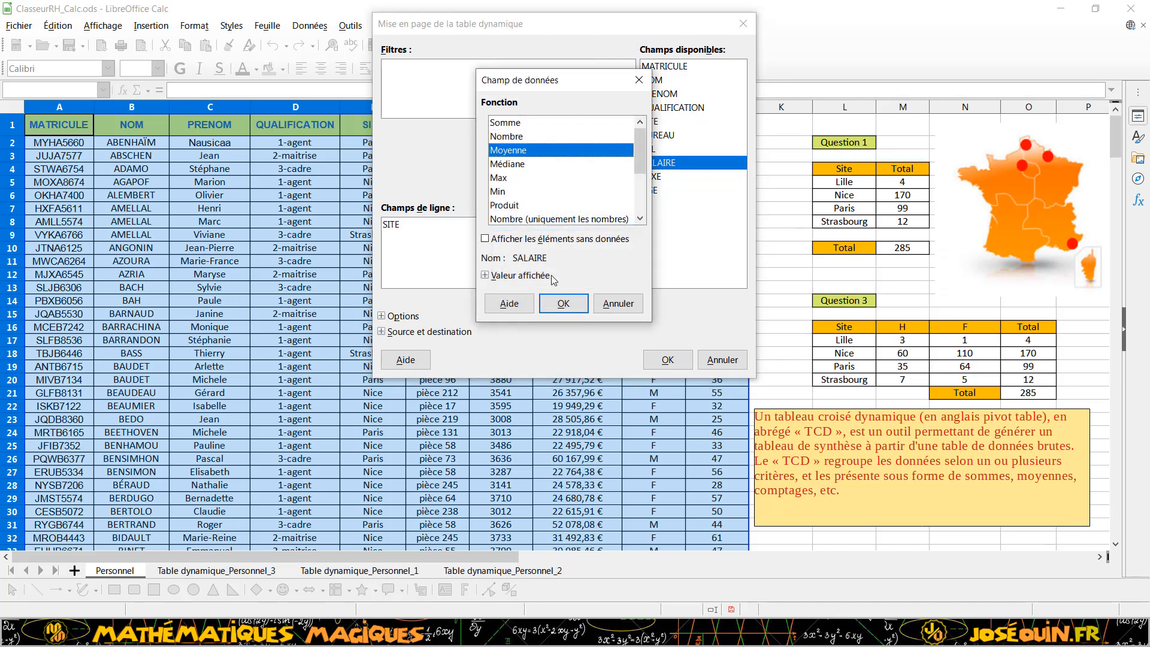
{"action": "left_click", "coordinate": [563, 306]}
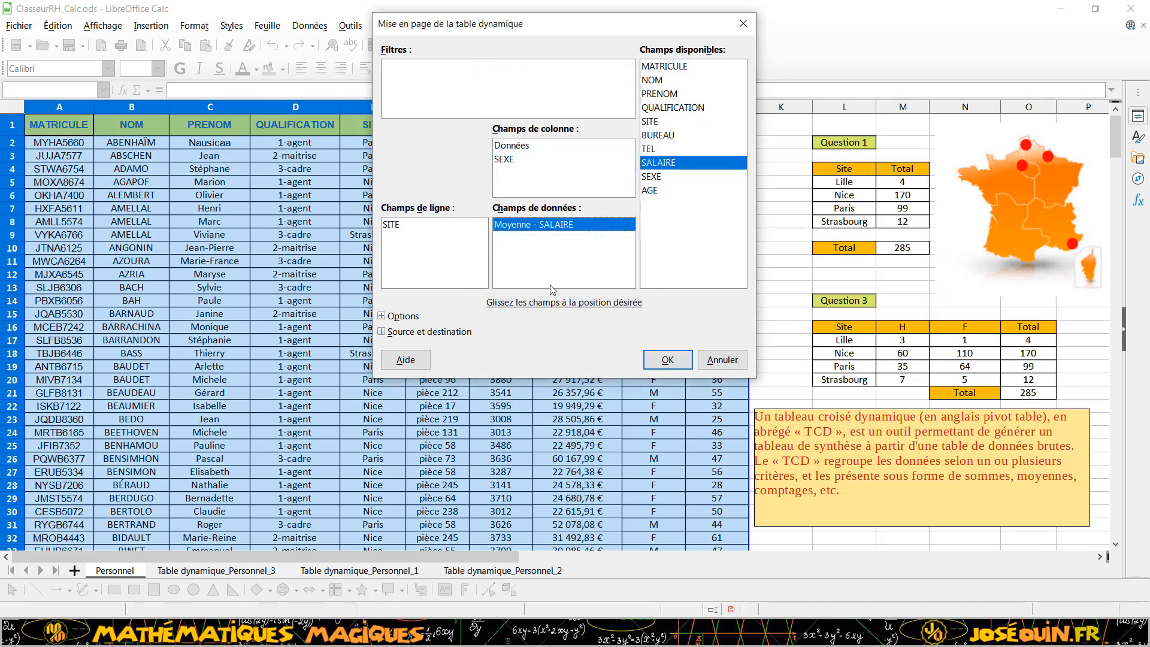
{"action": "left_click", "coordinate": [522, 151]}
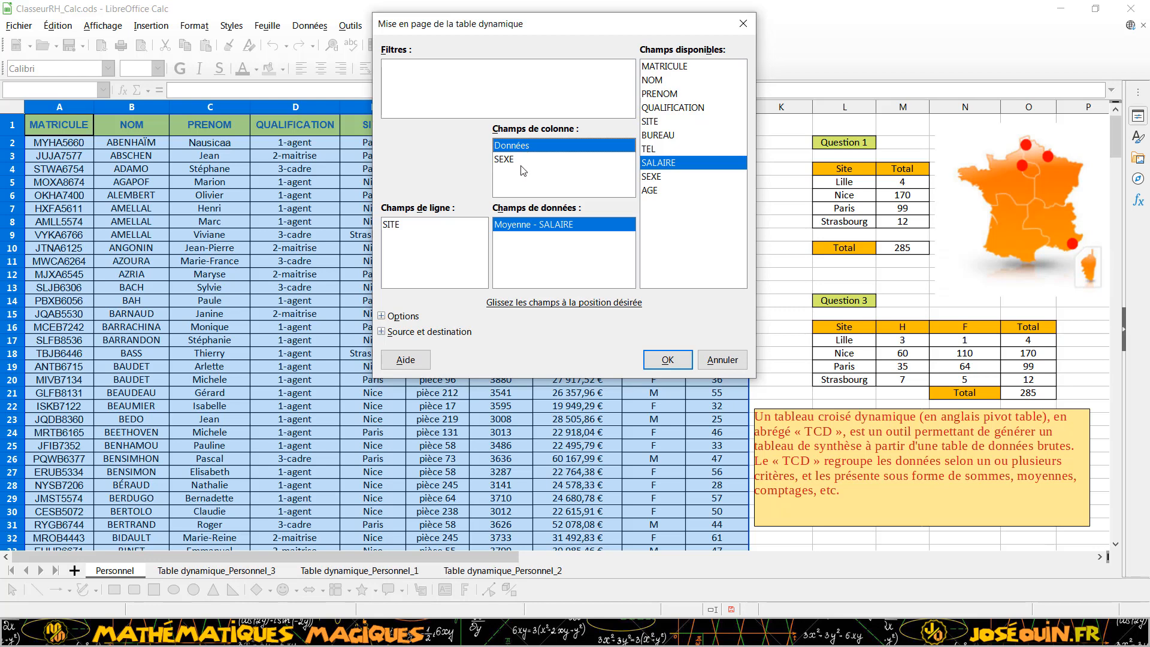
{"action": "left_click", "coordinate": [521, 162]}
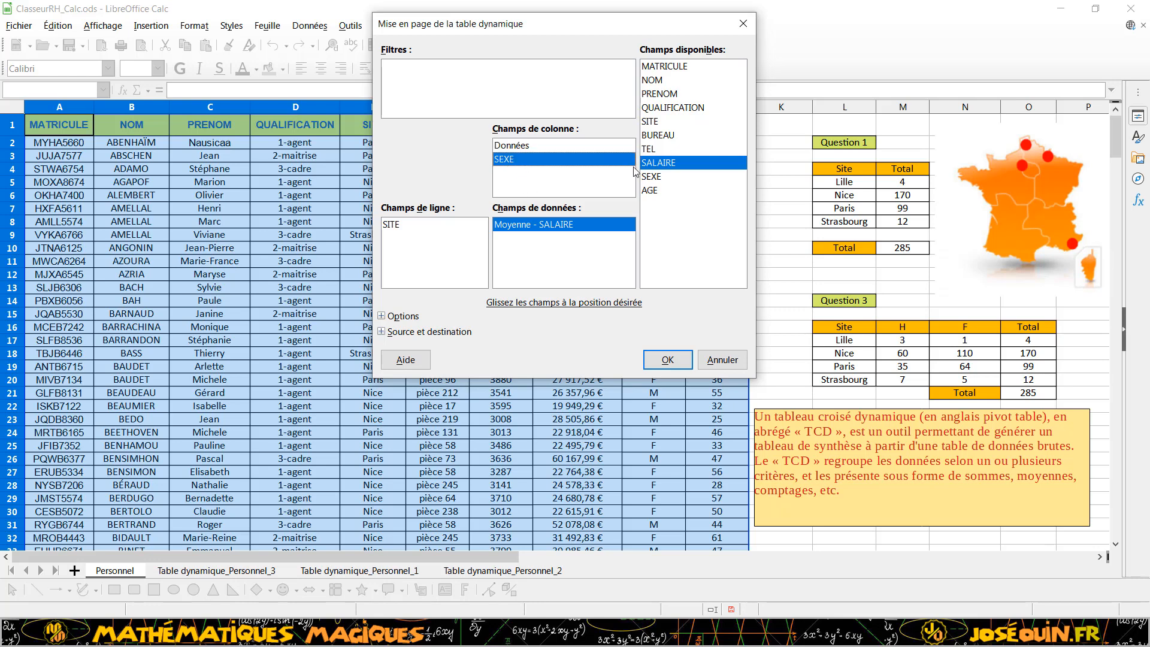
- Enable the Ajouter un filtre option and create the pivot table on a new sheet
{"action": "left_click", "coordinate": [412, 317]}
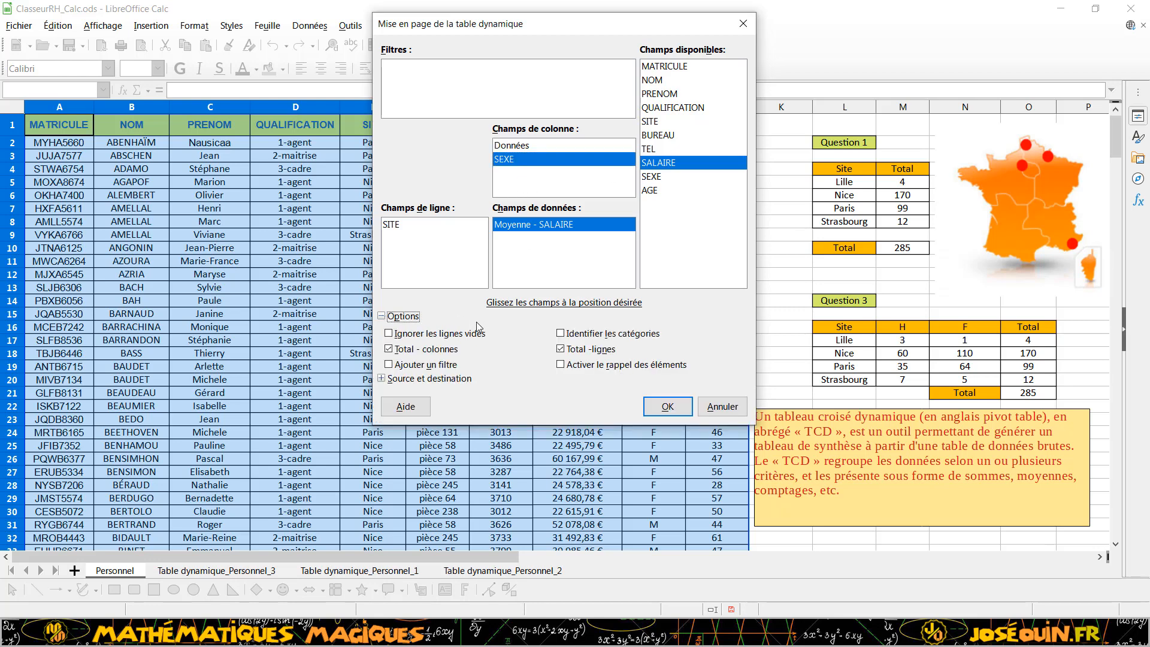
{"action": "left_click", "coordinate": [389, 366]}
{"action": "left_click", "coordinate": [382, 379]}
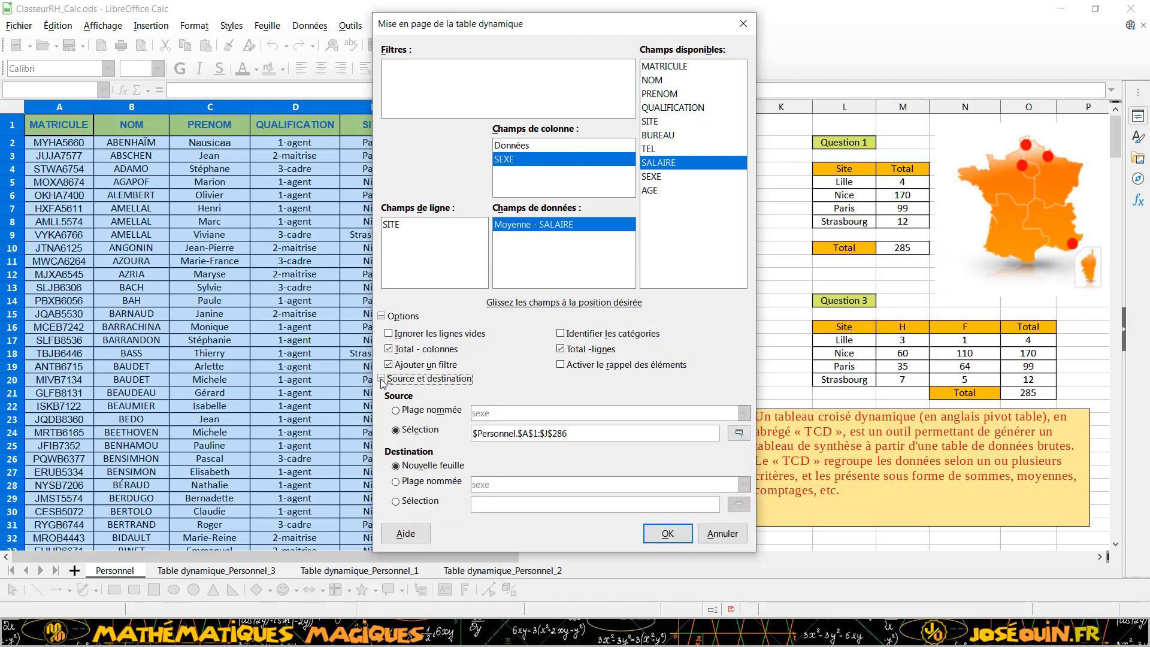
{"action": "left_click", "coordinate": [382, 379]}
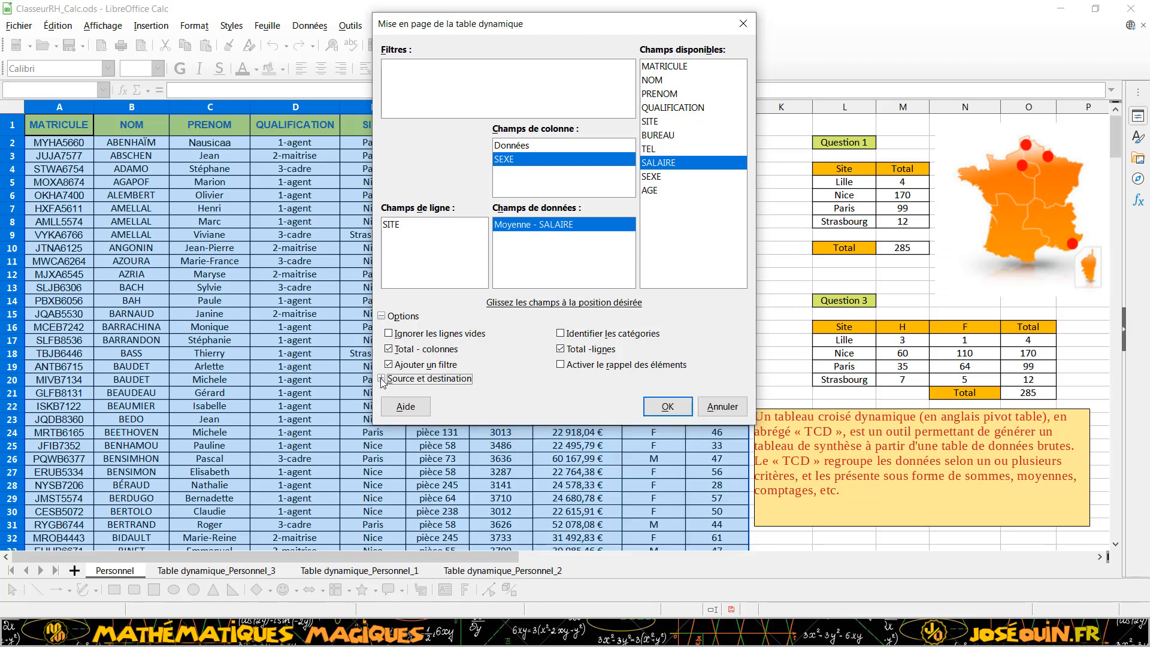
{"action": "left_click", "coordinate": [666, 407]}
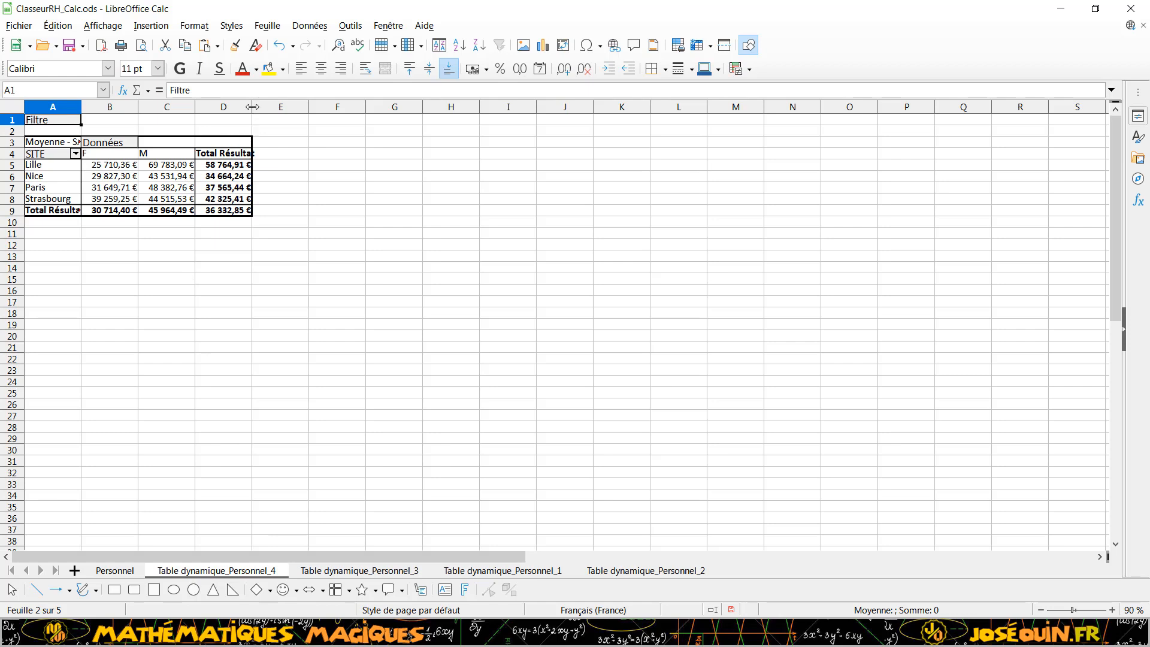
- Widen columns B, C and D of the average salary pivot table
{"action": "left_click_drag", "start_coordinate": [252, 107], "coordinate": [279, 107]}
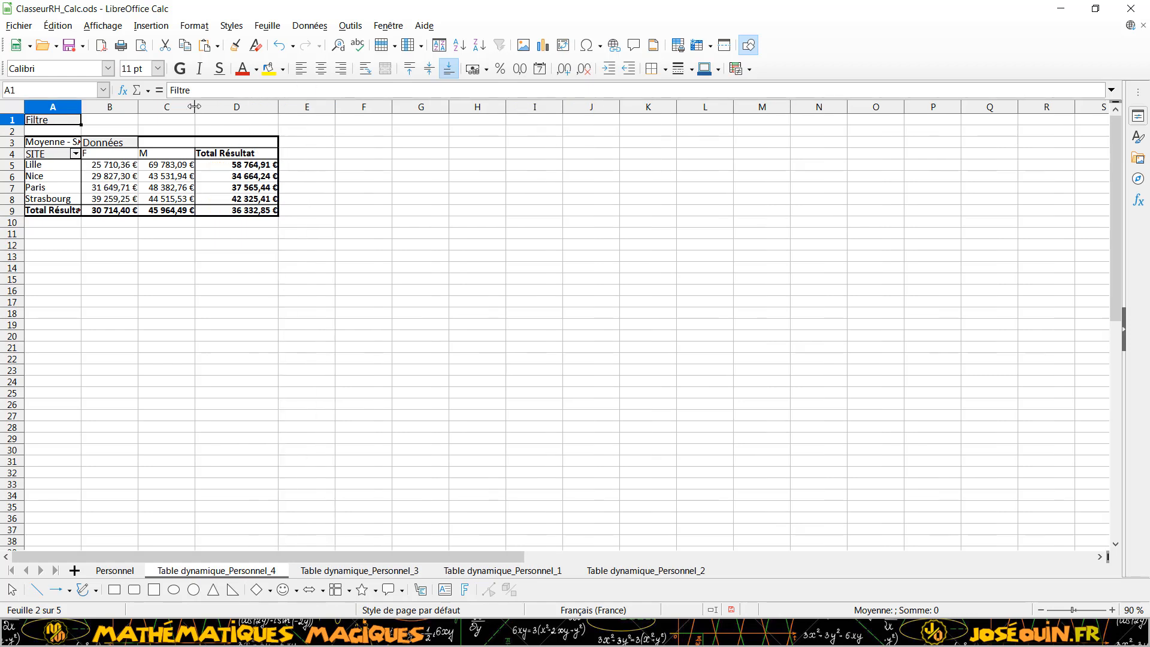
{"action": "left_click_drag", "start_coordinate": [195, 106], "coordinate": [218, 107]}
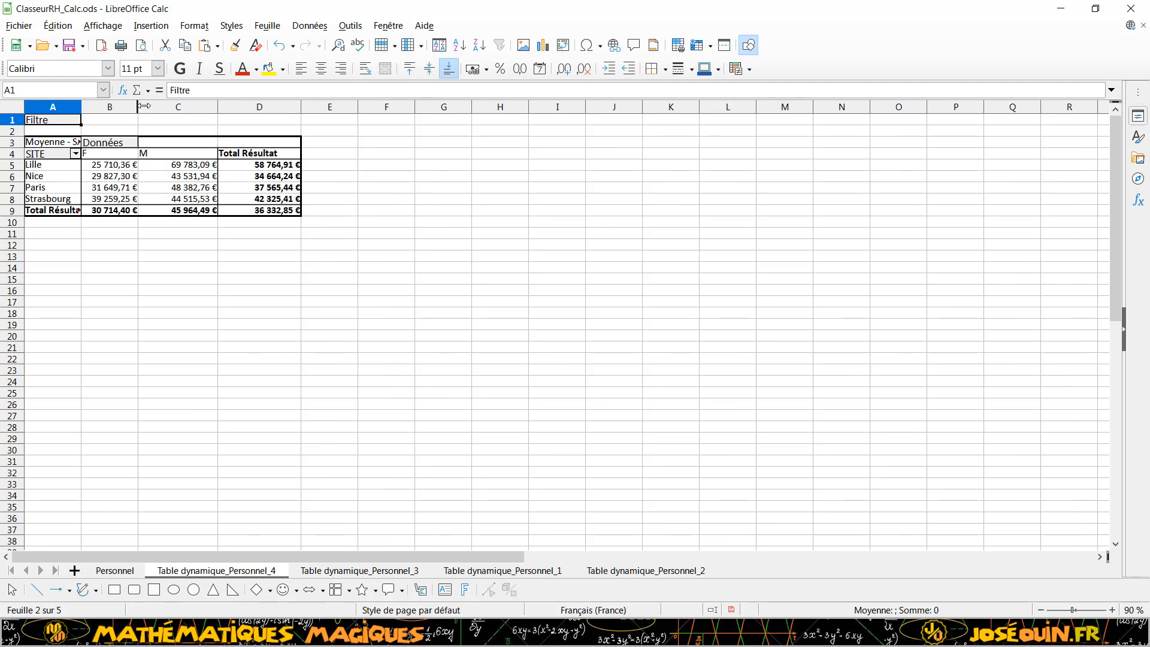
{"action": "left_click_drag", "start_coordinate": [138, 106], "coordinate": [161, 107]}
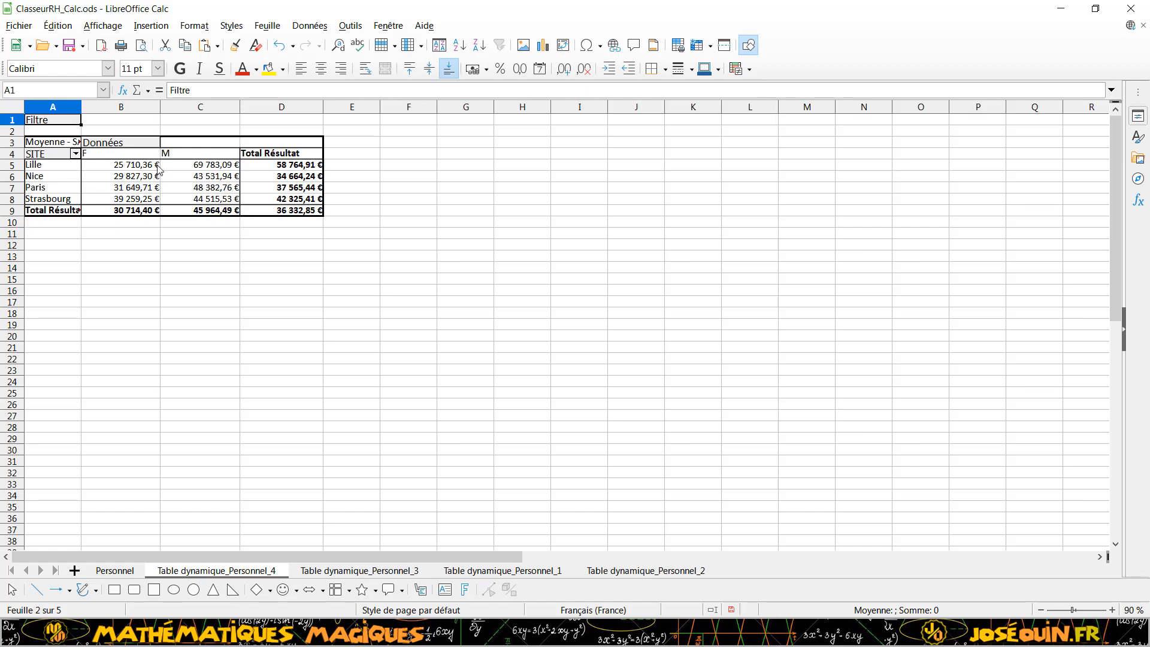
{"action": "left_click_drag", "start_coordinate": [160, 106], "coordinate": [168, 107]}
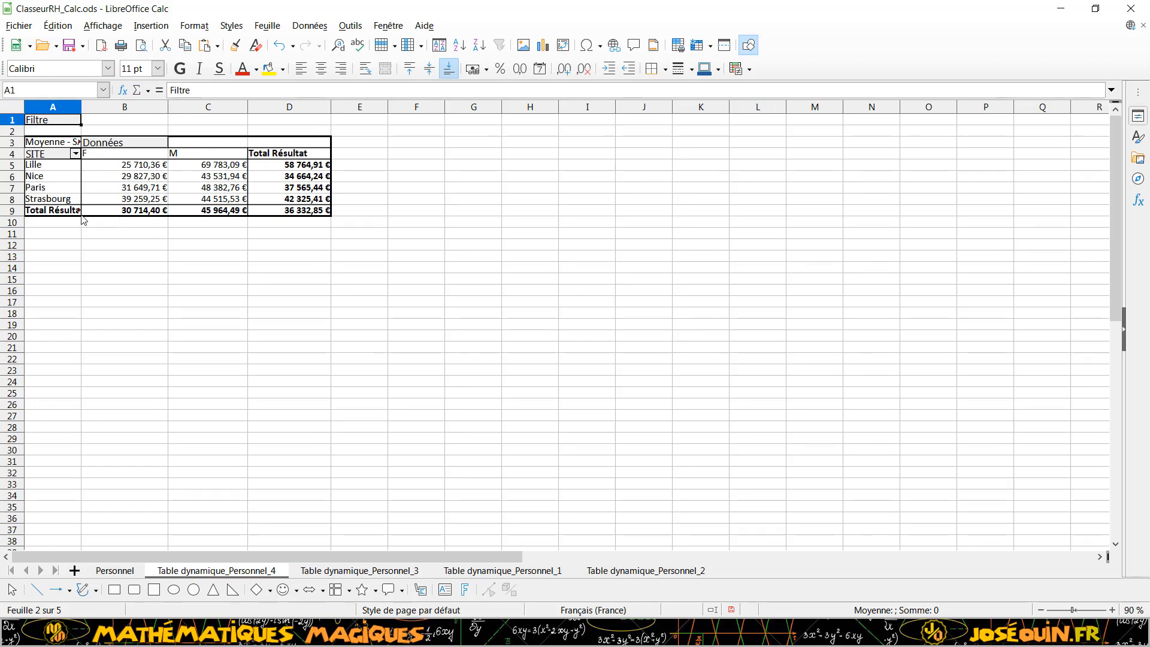
{"action": "left_click", "coordinate": [138, 214]}
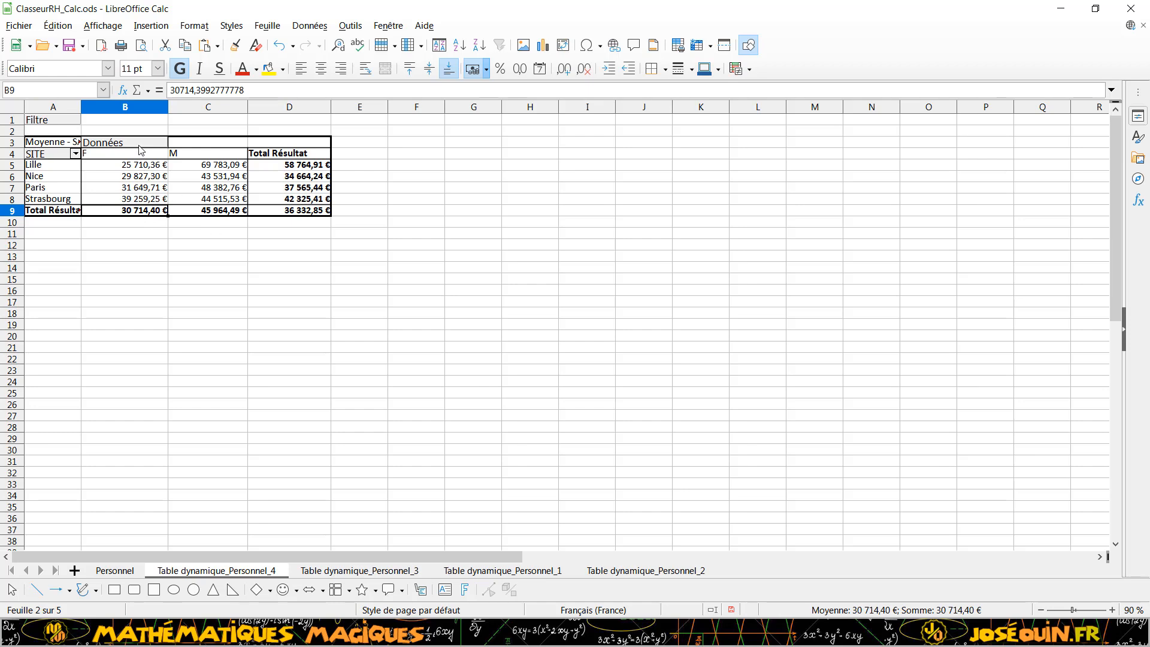
- Edit the pivot table's layout to remove Données from the column fields and apply the change
{"action": "right_click", "coordinate": [157, 176]}
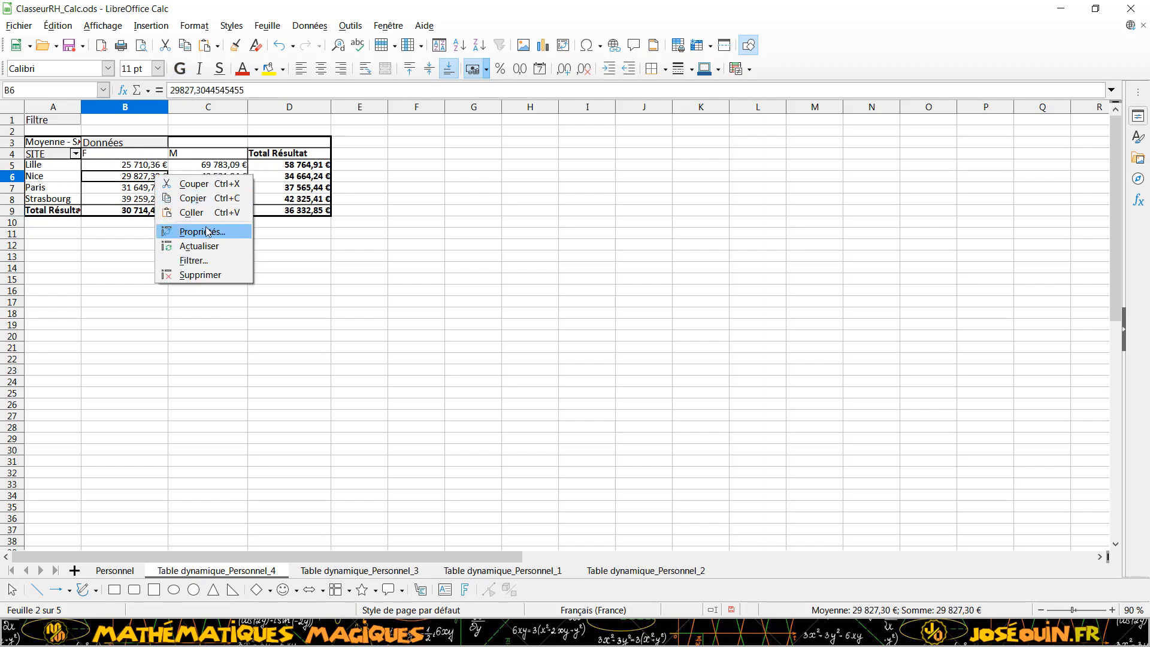
{"action": "left_click", "coordinate": [198, 232]}
{"action": "left_click", "coordinate": [518, 148]}
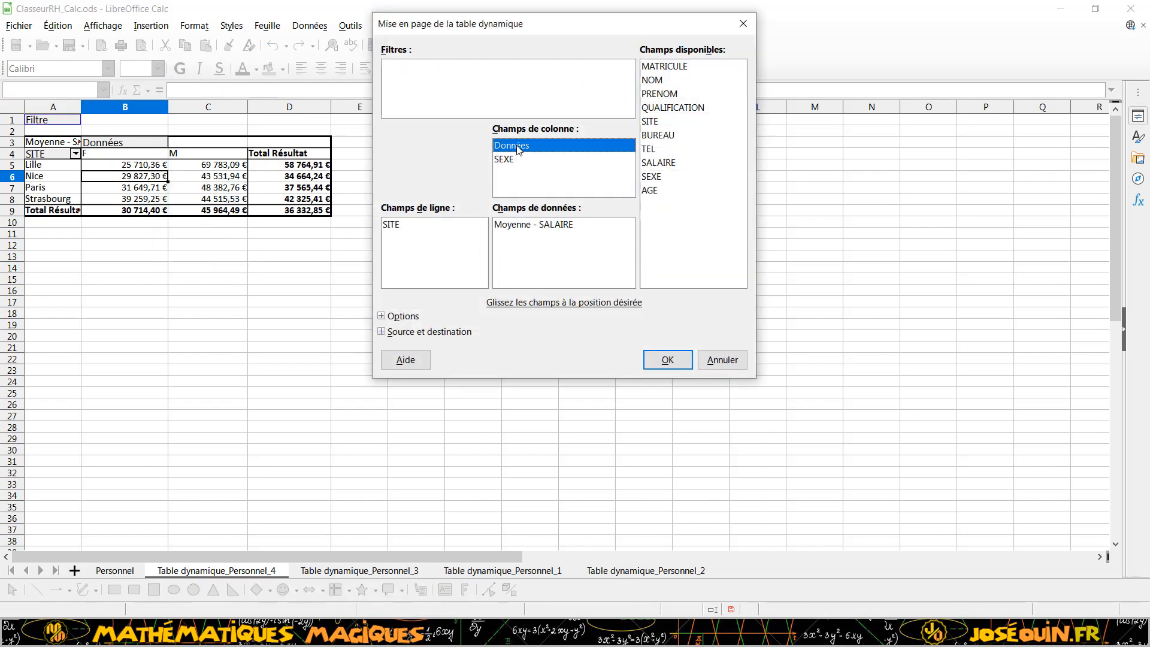
{"action": "key", "text": "Delete"}
{"action": "left_click", "coordinate": [668, 360]}
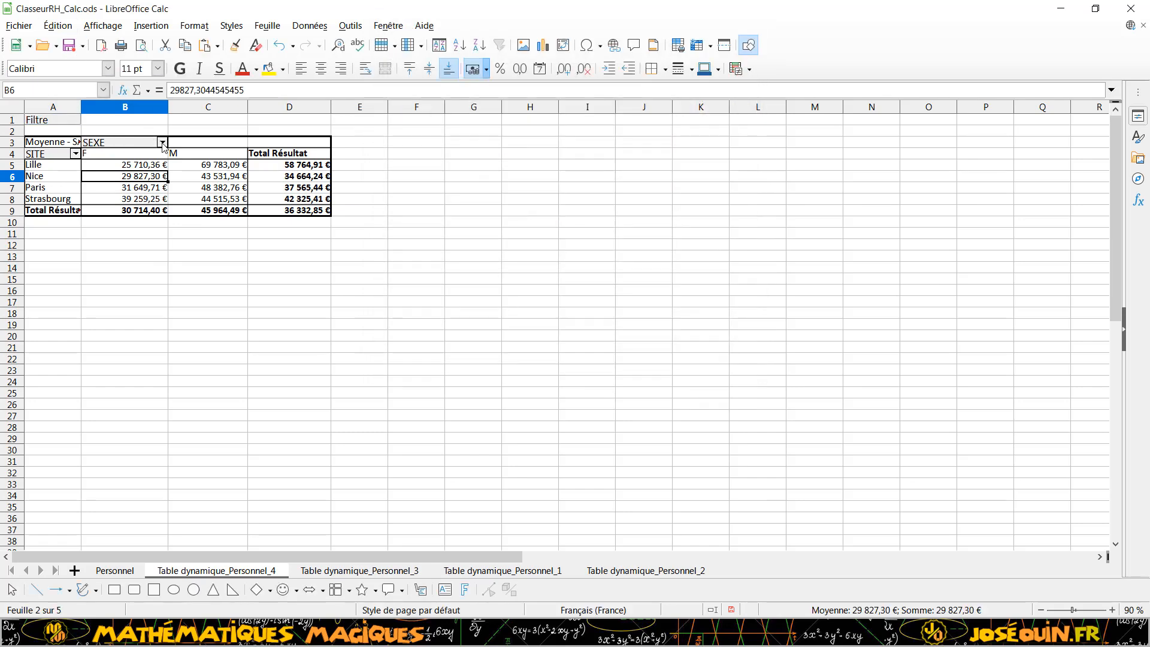
- Filter the SEXE column field to show only F, and restore all of its values
{"action": "left_click", "coordinate": [162, 142]}
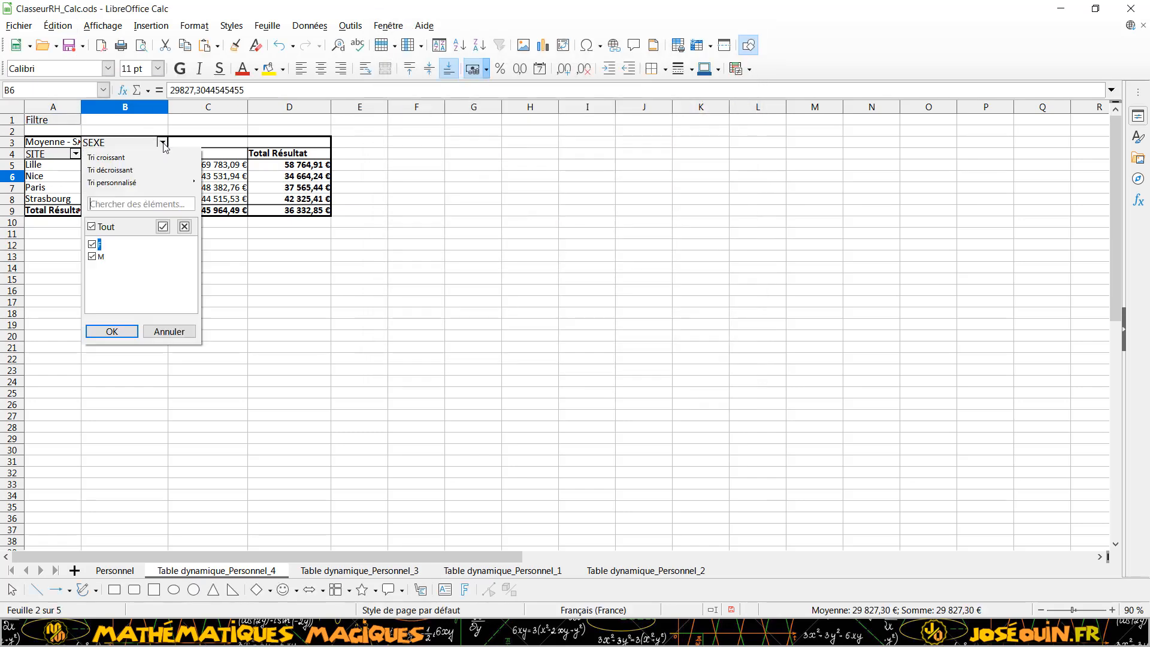
{"action": "left_click", "coordinate": [92, 228]}
{"action": "left_click", "coordinate": [92, 244]}
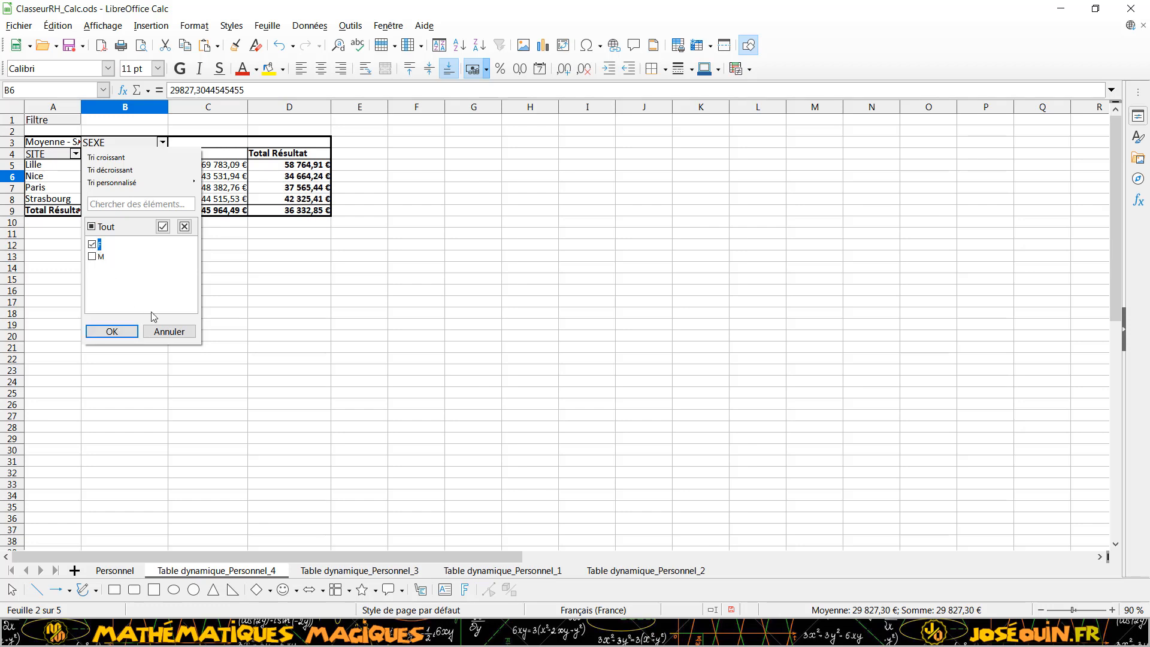
{"action": "left_click", "coordinate": [113, 336]}
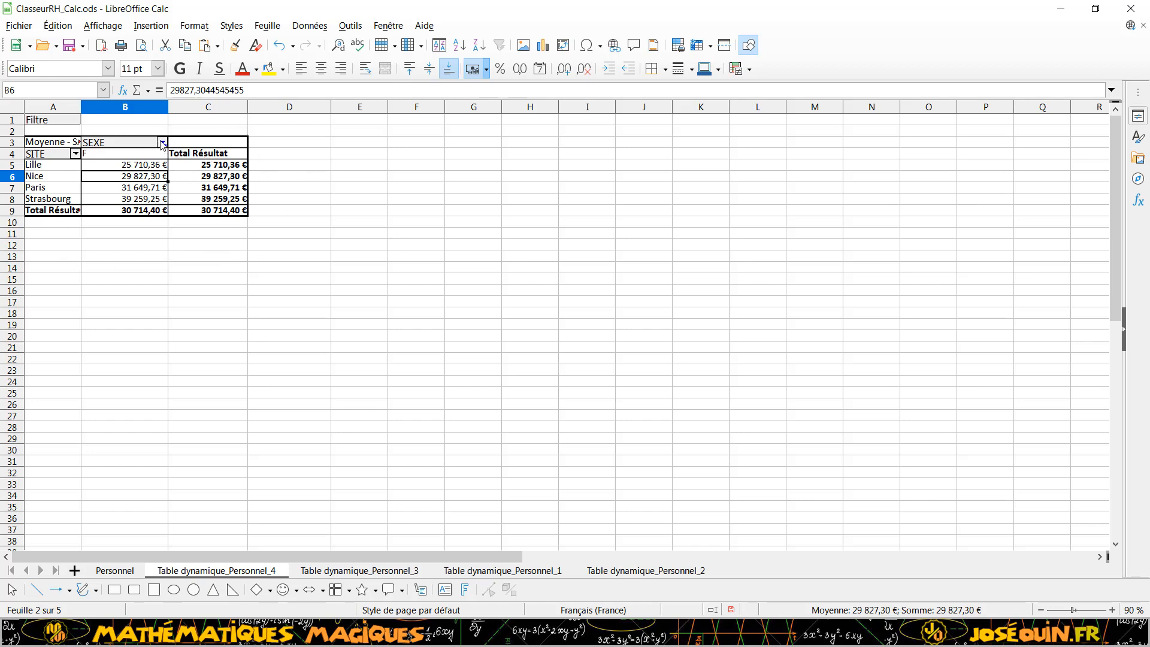
{"action": "left_click", "coordinate": [162, 143]}
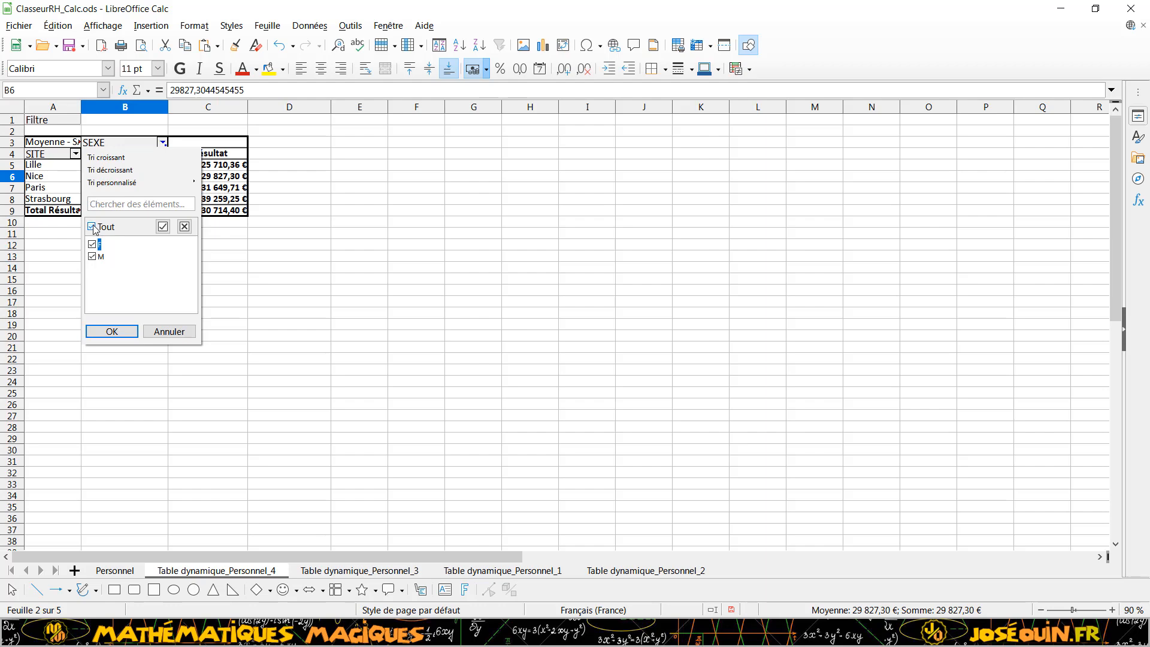
{"action": "left_click", "coordinate": [111, 332]}
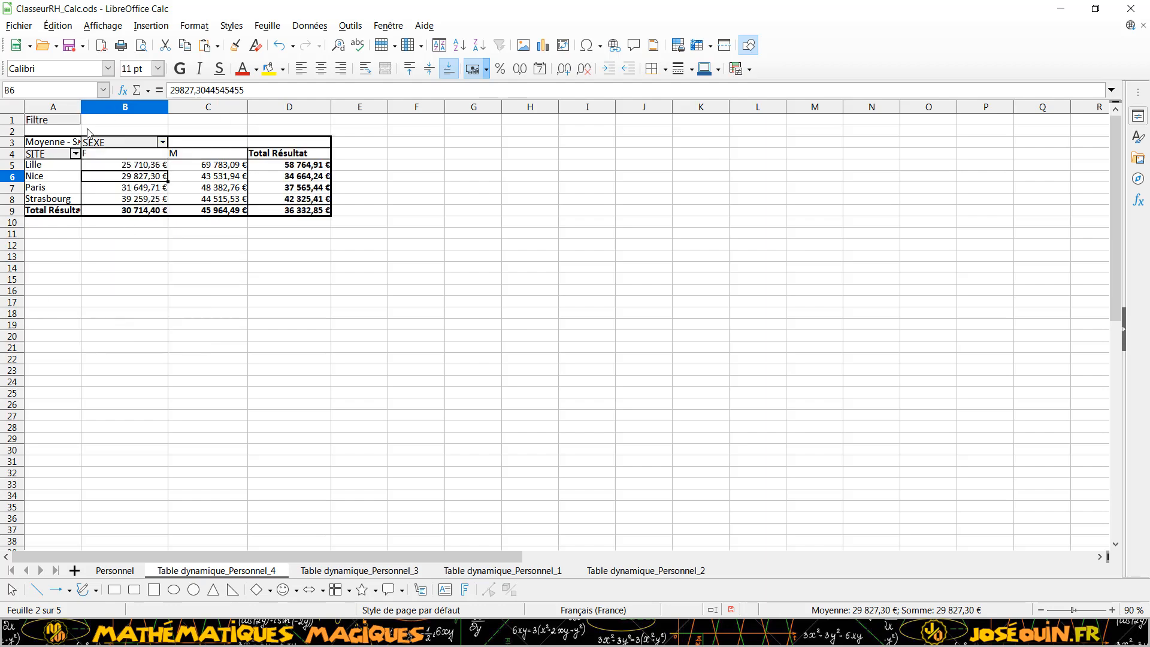
- Check the Ajouter un filtre option in the pivot table's layout properties
{"action": "right_click", "coordinate": [148, 181]}
{"action": "left_click", "coordinate": [193, 235]}
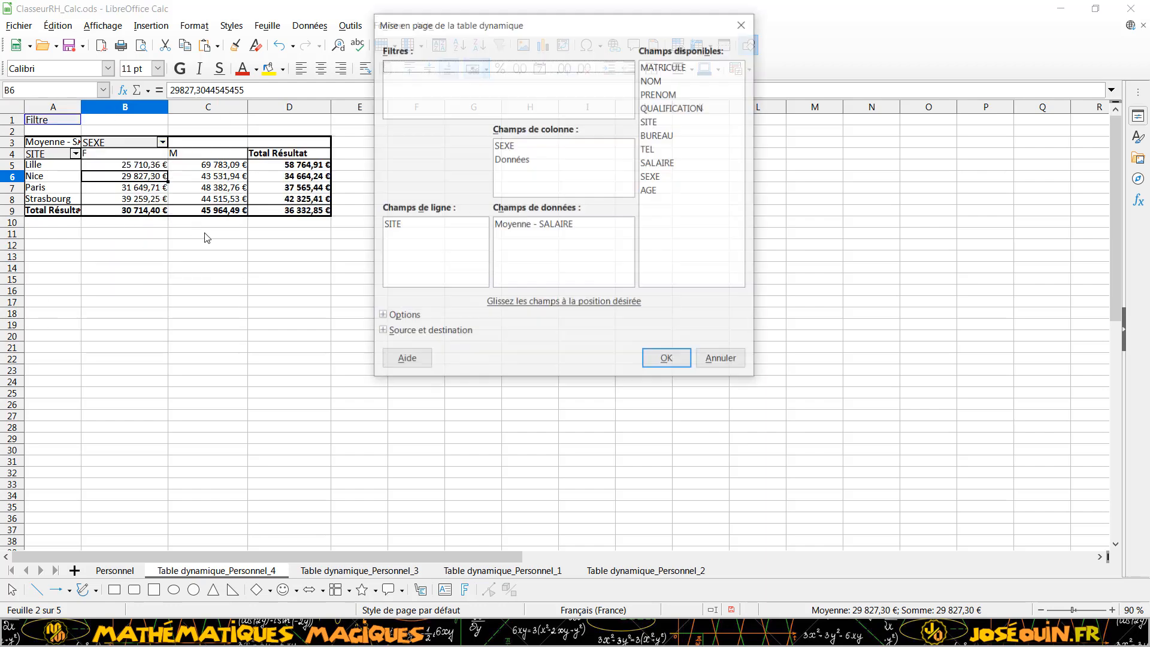
{"action": "left_click", "coordinate": [385, 317]}
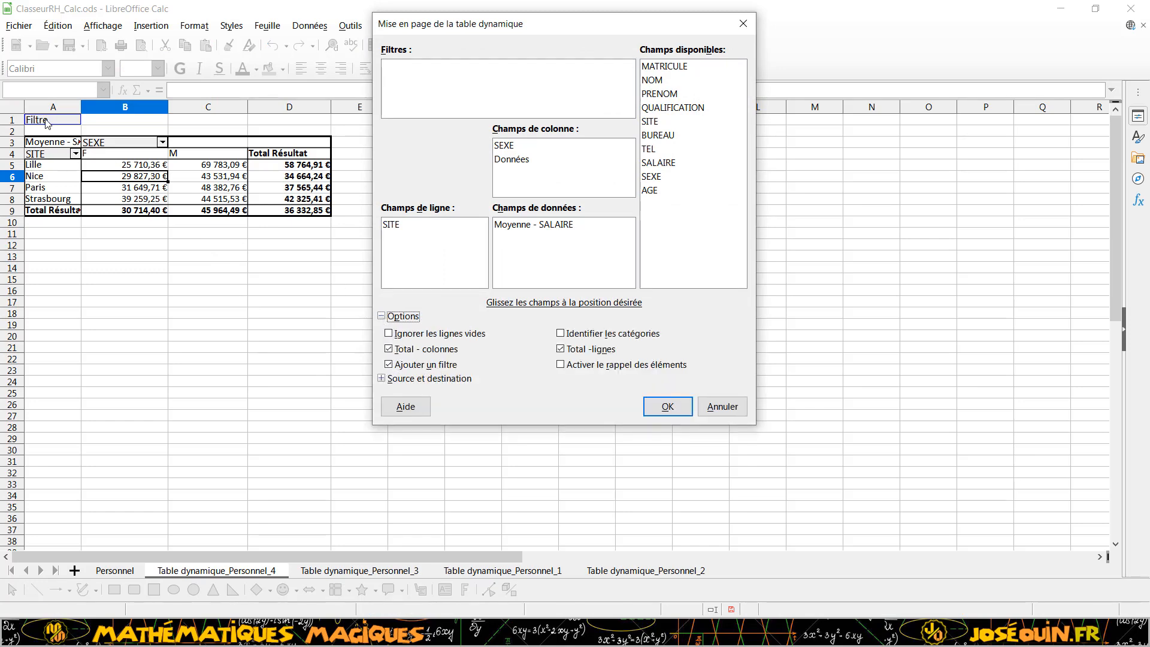
{"action": "key", "text": "Return"}
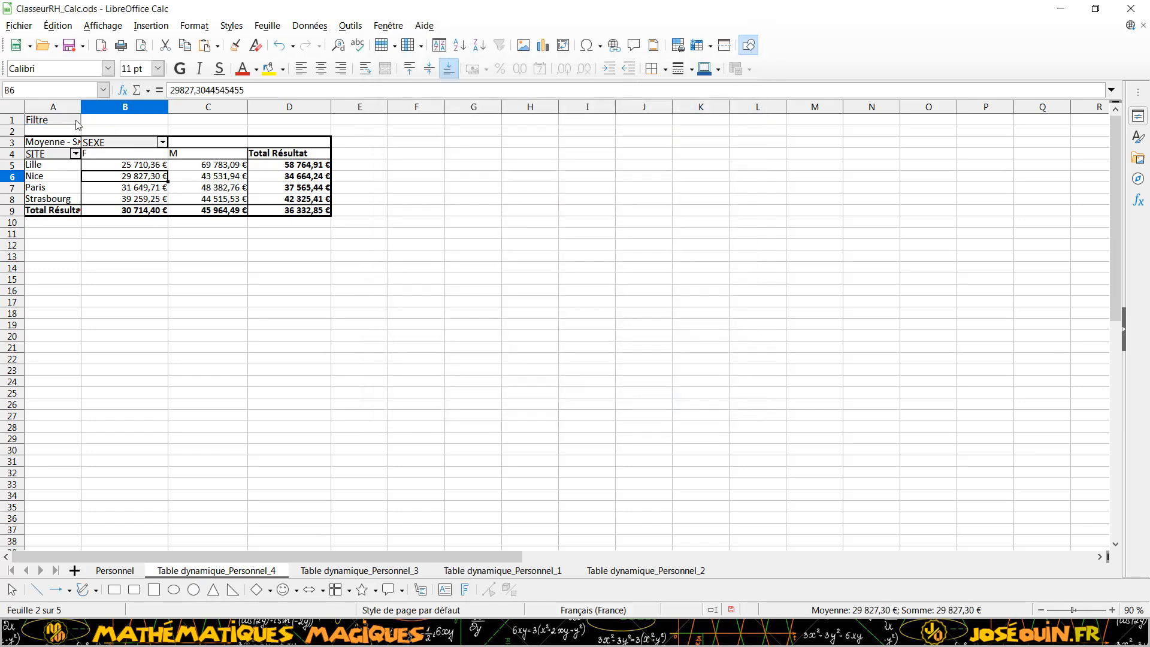
- Filter the average salary pivot table to records with AGE <= 40
{"action": "left_click", "coordinate": [71, 122]}
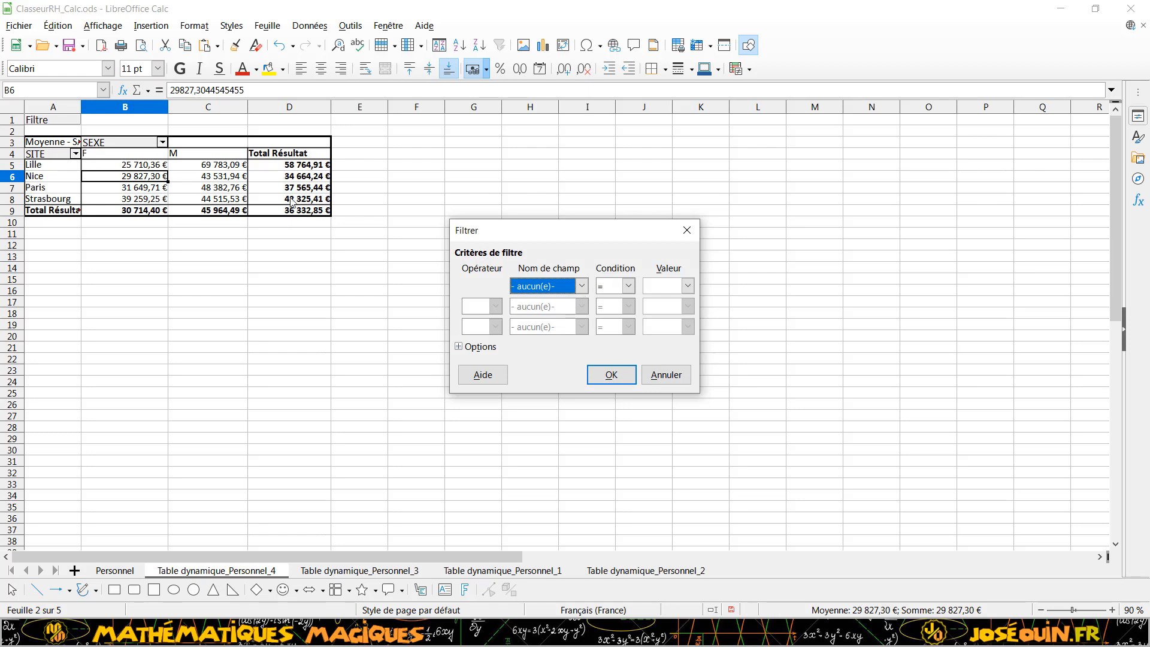
{"action": "left_click", "coordinate": [582, 286]}
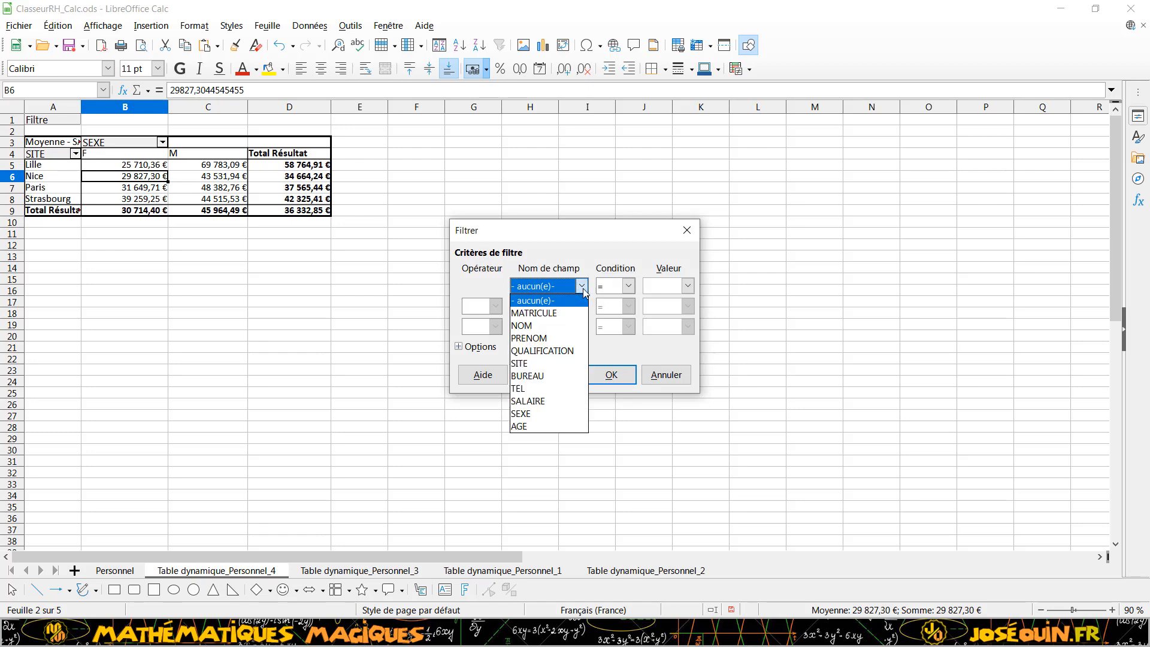
{"action": "left_click", "coordinate": [547, 425]}
{"action": "left_click", "coordinate": [627, 285]}
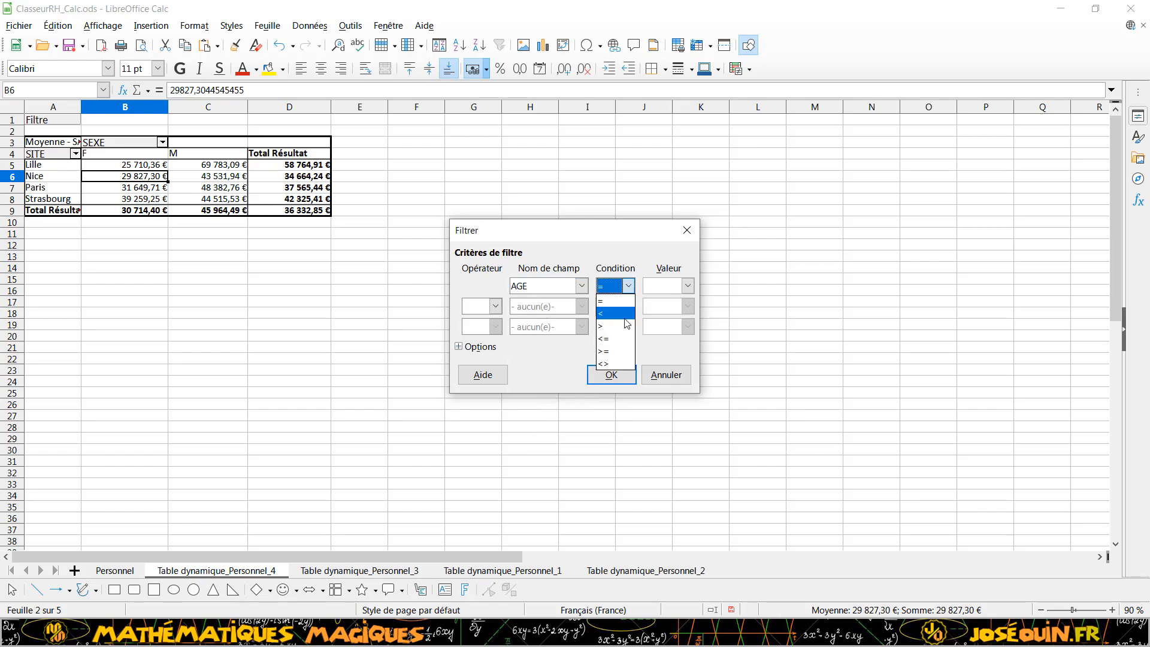
{"action": "left_click", "coordinate": [617, 338]}
{"action": "left_click", "coordinate": [657, 284]}
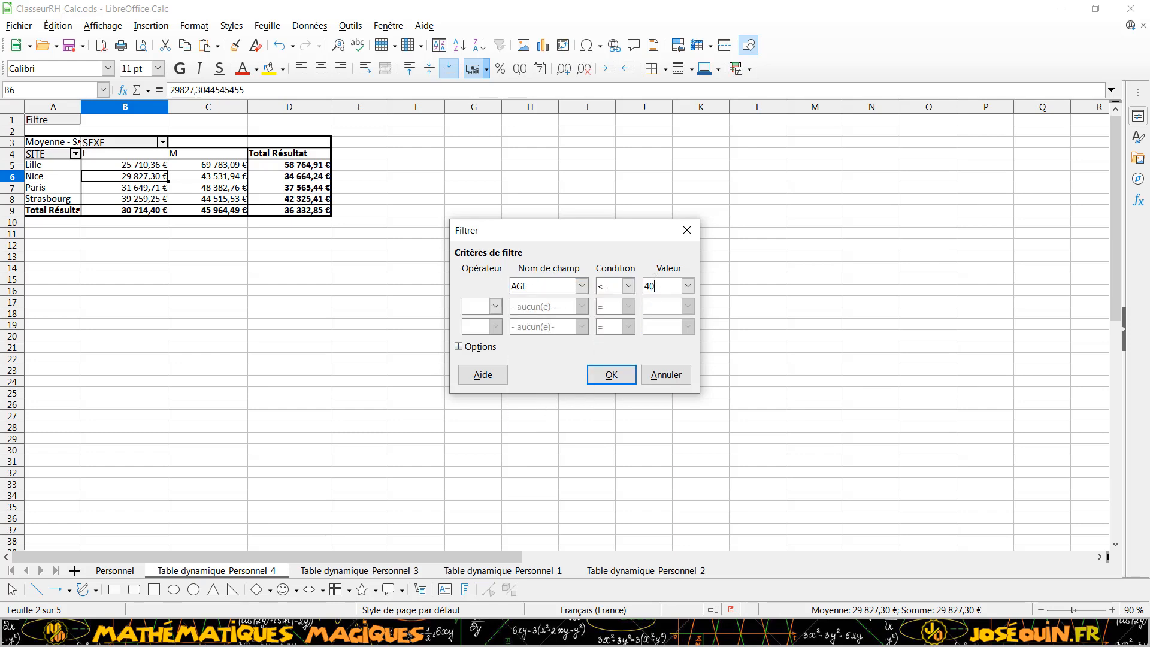
{"action": "left_click", "coordinate": [611, 375]}
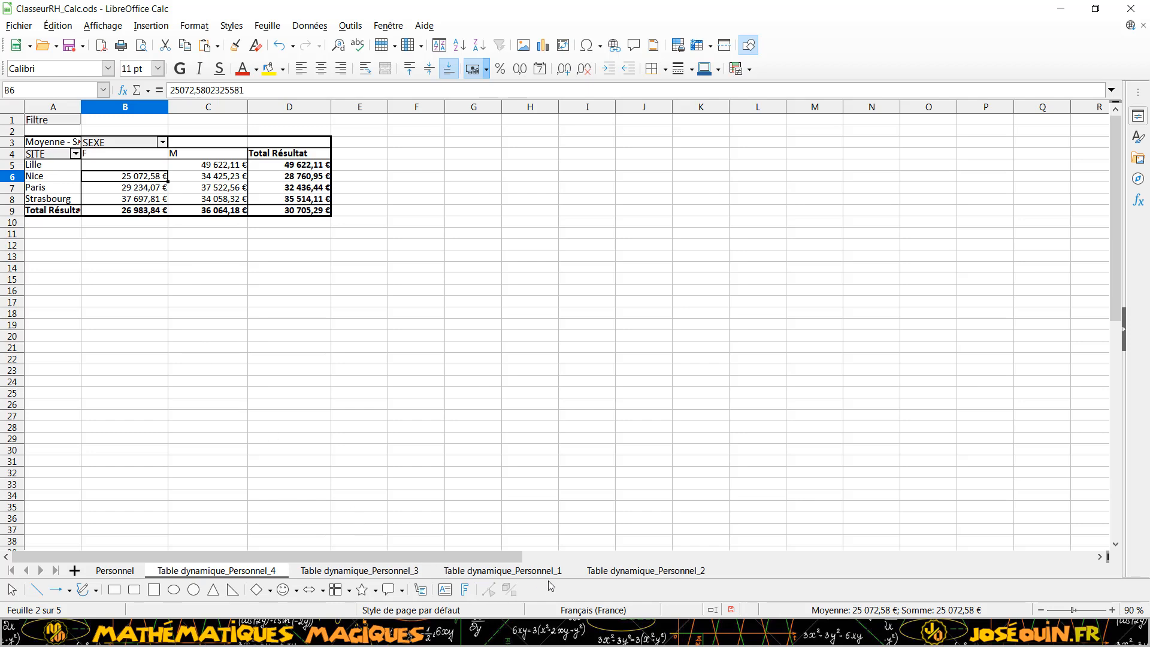
- Start a new pivot table from the Personnel sheet's data and set AGE as its row field
{"action": "left_click", "coordinate": [400, 573]}
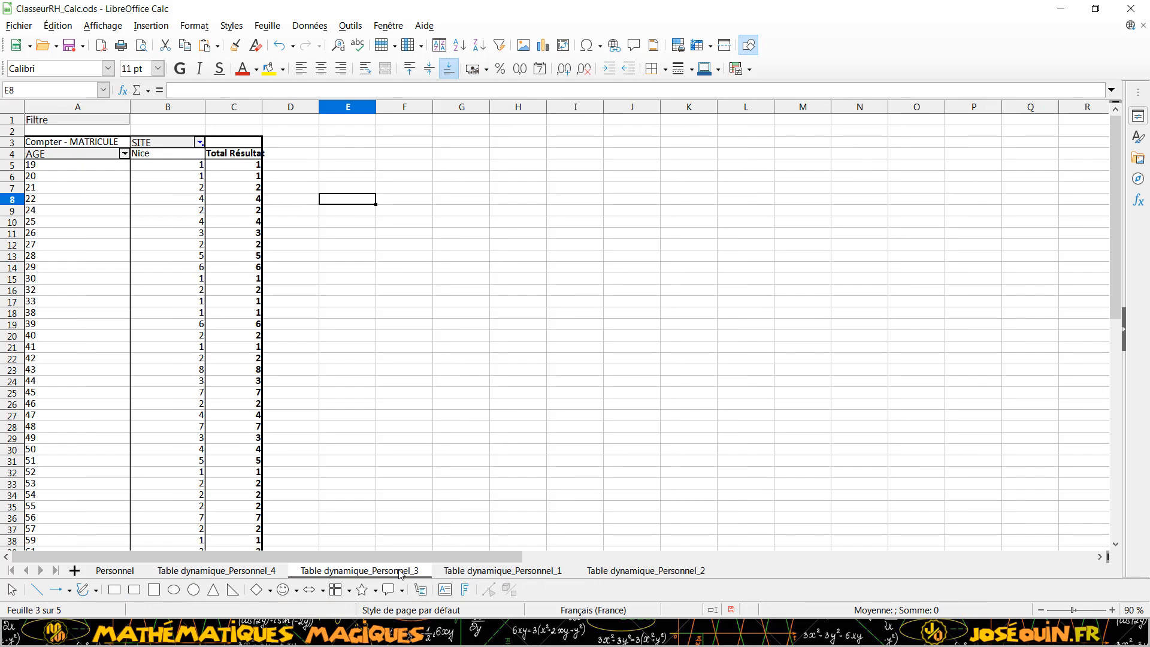
{"action": "left_click", "coordinate": [232, 575]}
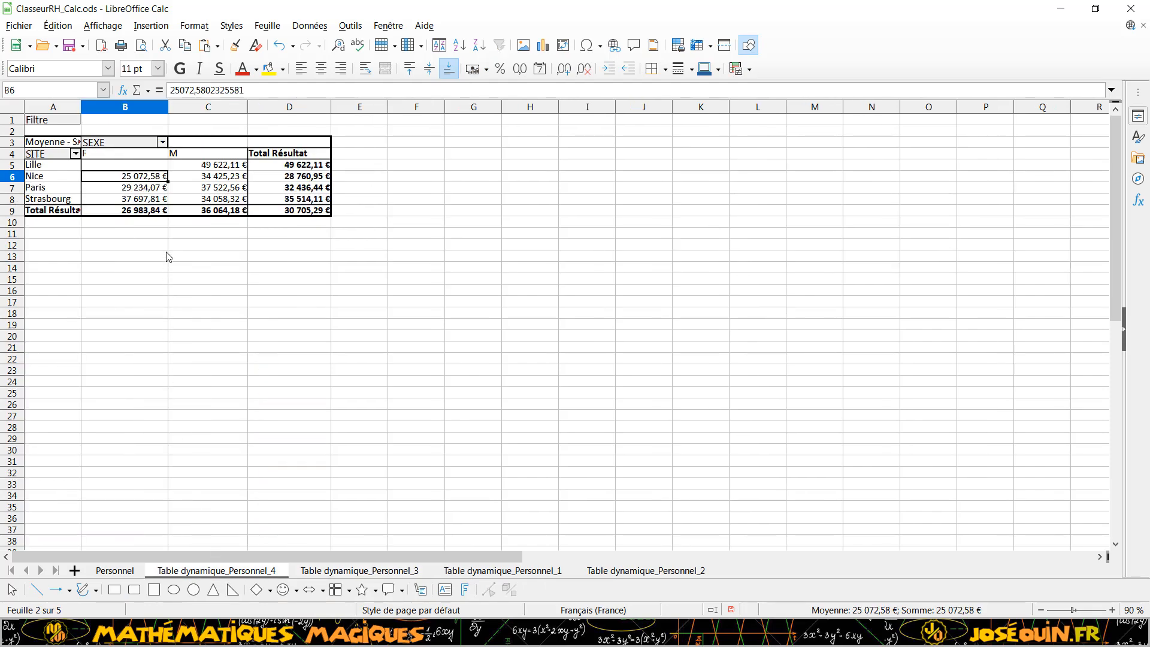
{"action": "left_click", "coordinate": [125, 573]}
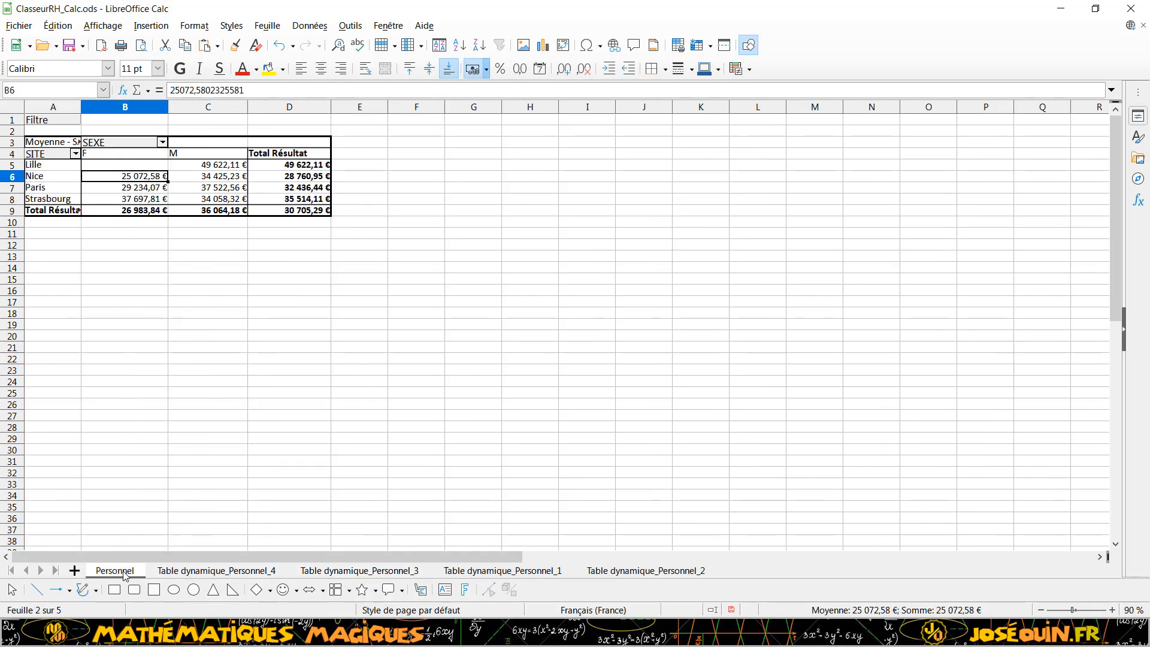
{"action": "right_click", "coordinate": [380, 302]}
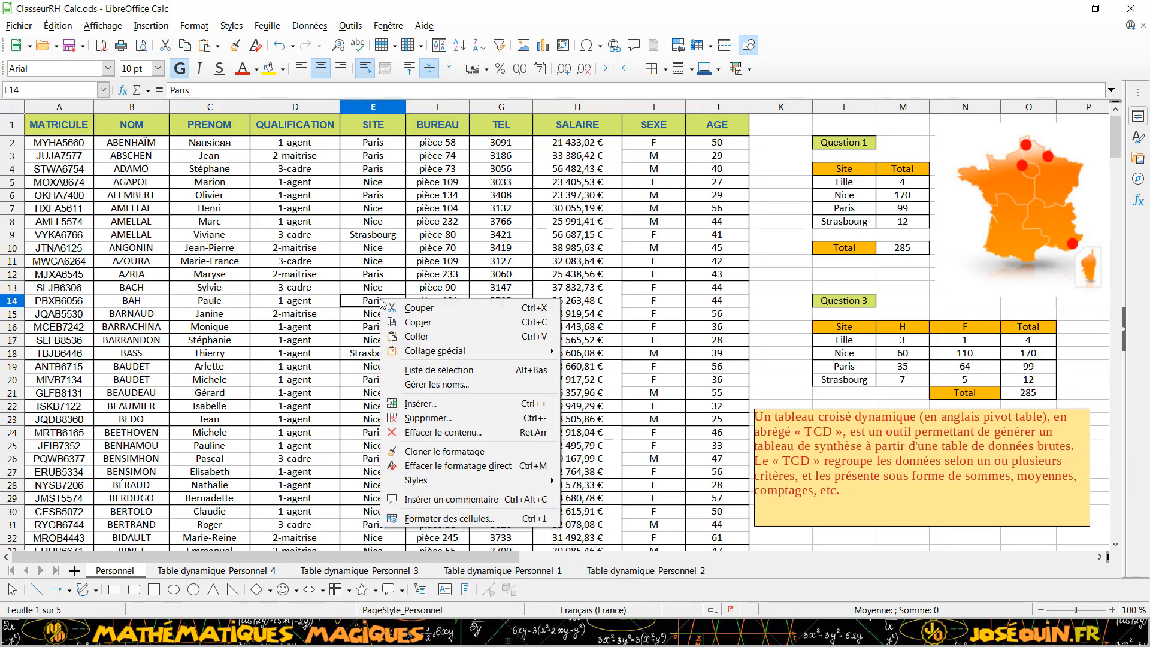
{"action": "left_click", "coordinate": [316, 29]}
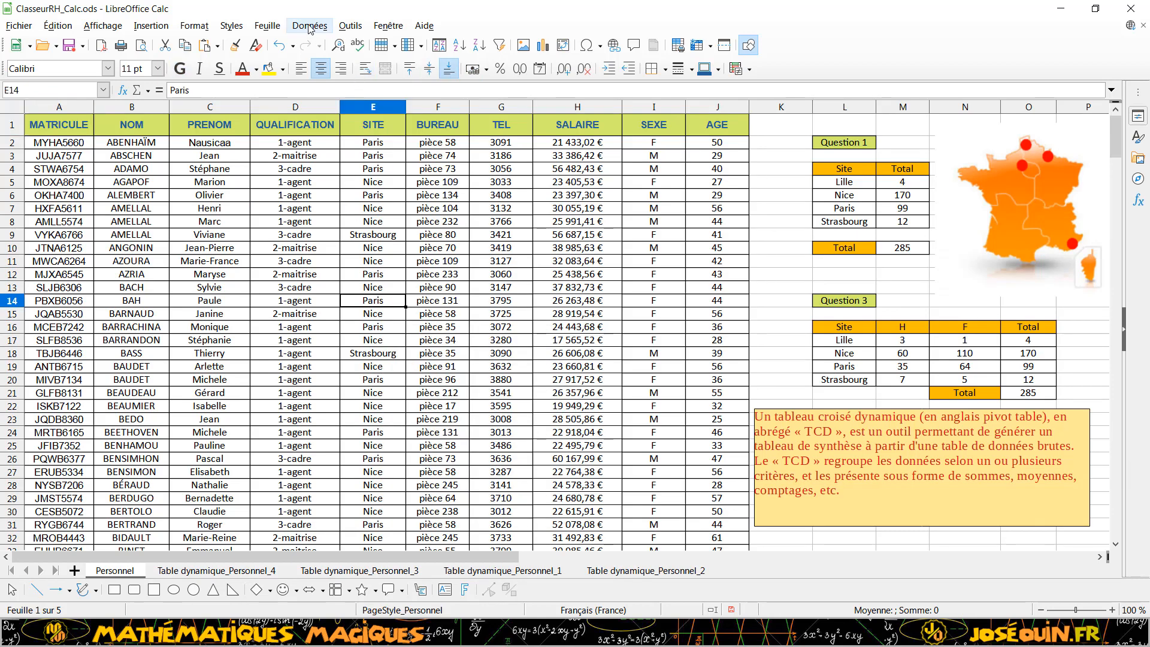
{"action": "left_click", "coordinate": [311, 26]}
{"action": "mouse_move", "coordinate": [367, 178]}
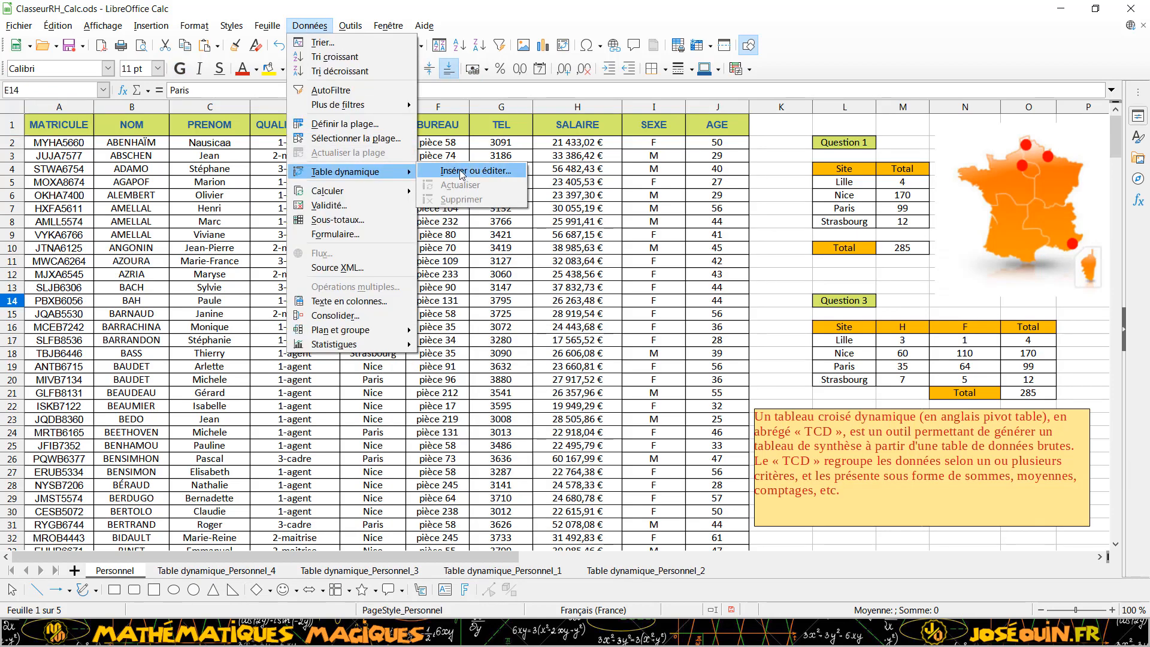
{"action": "left_click", "coordinate": [462, 172]}
{"action": "left_click", "coordinate": [599, 351]}
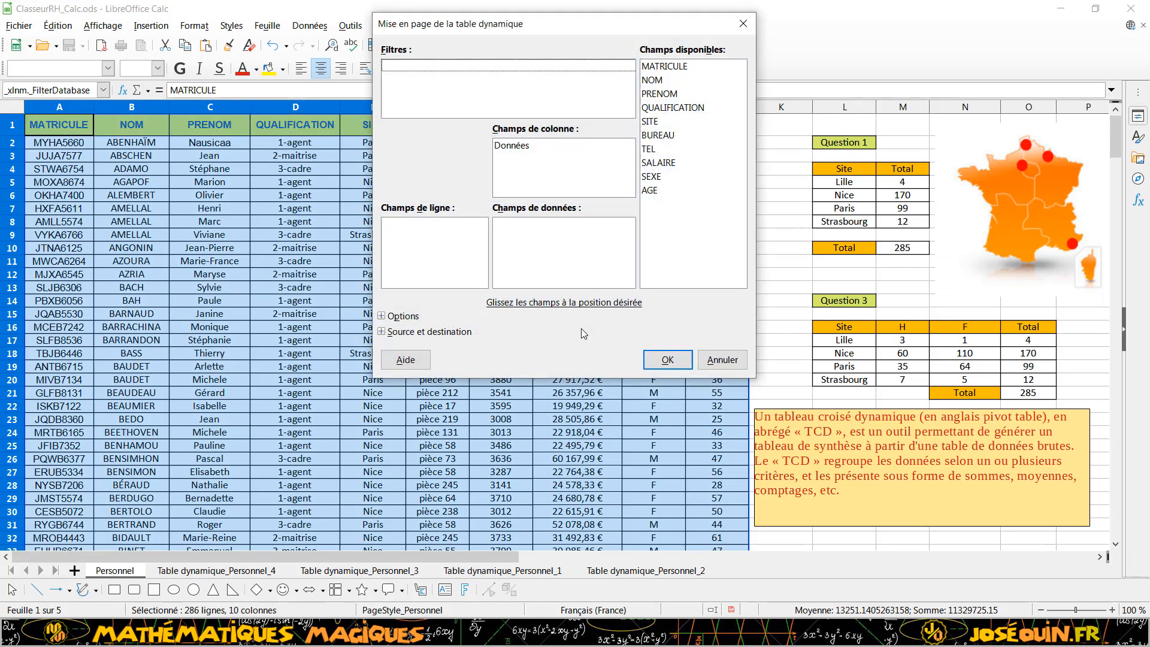
{"action": "left_click", "coordinate": [438, 236]}
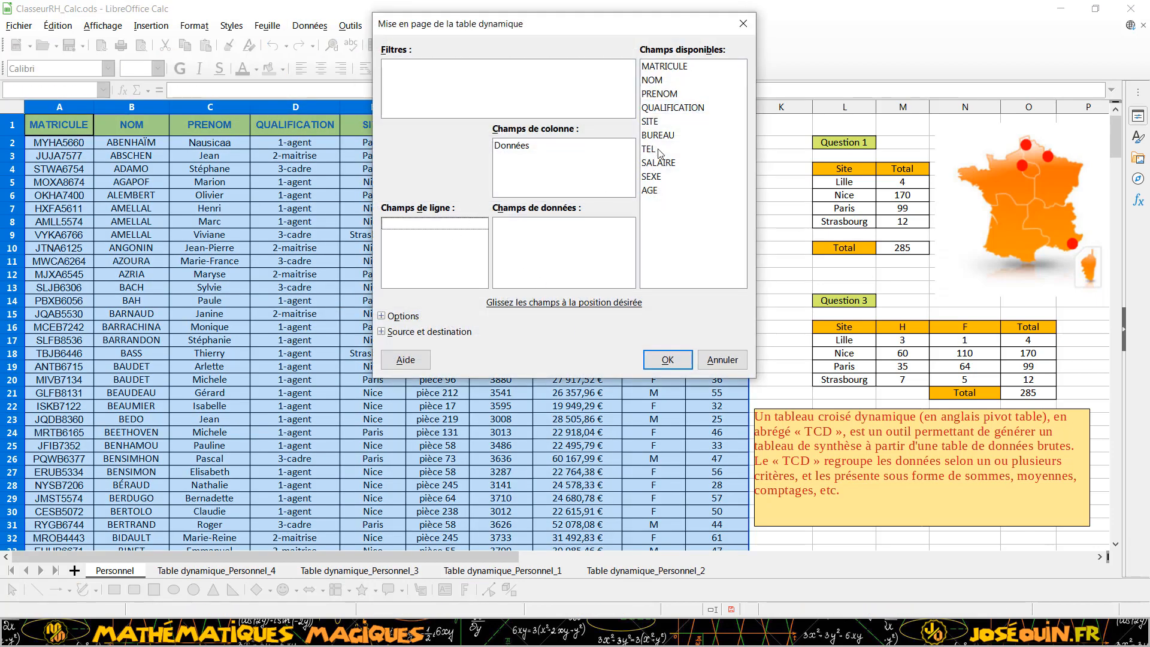
{"action": "left_click_drag", "start_coordinate": [657, 190], "coordinate": [439, 231]}
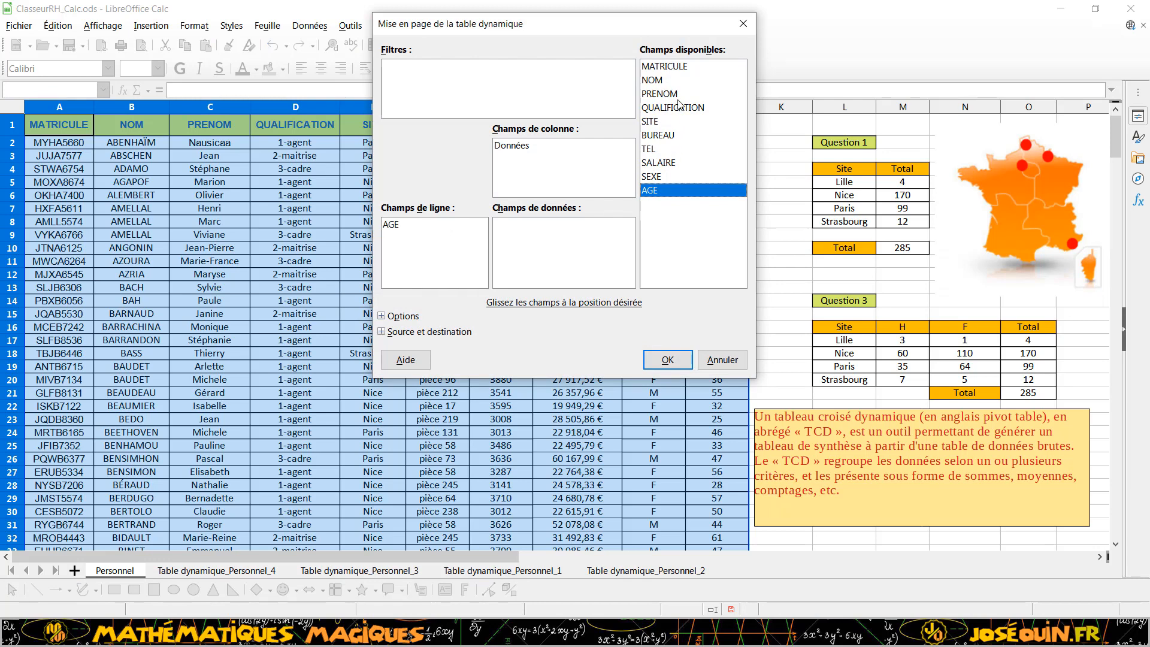
- Add MATRICULE as the data field and set its function to Nombre
{"action": "left_click_drag", "start_coordinate": [673, 71], "coordinate": [546, 228]}
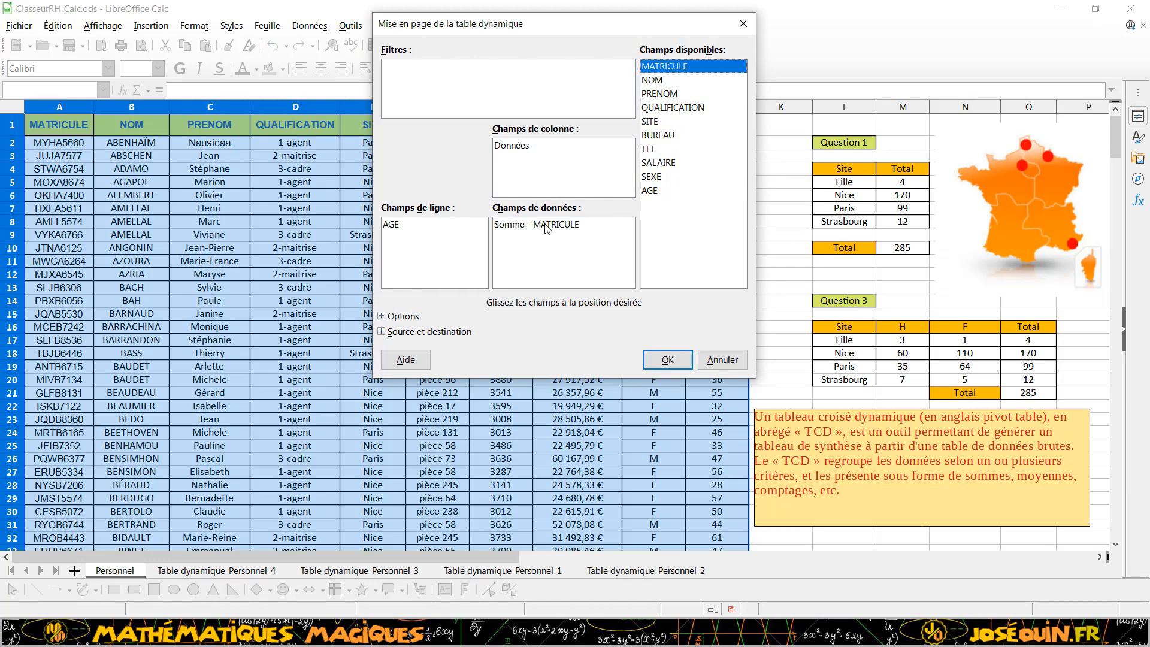
{"action": "double_click", "coordinate": [546, 227]}
{"action": "left_click", "coordinate": [516, 138]}
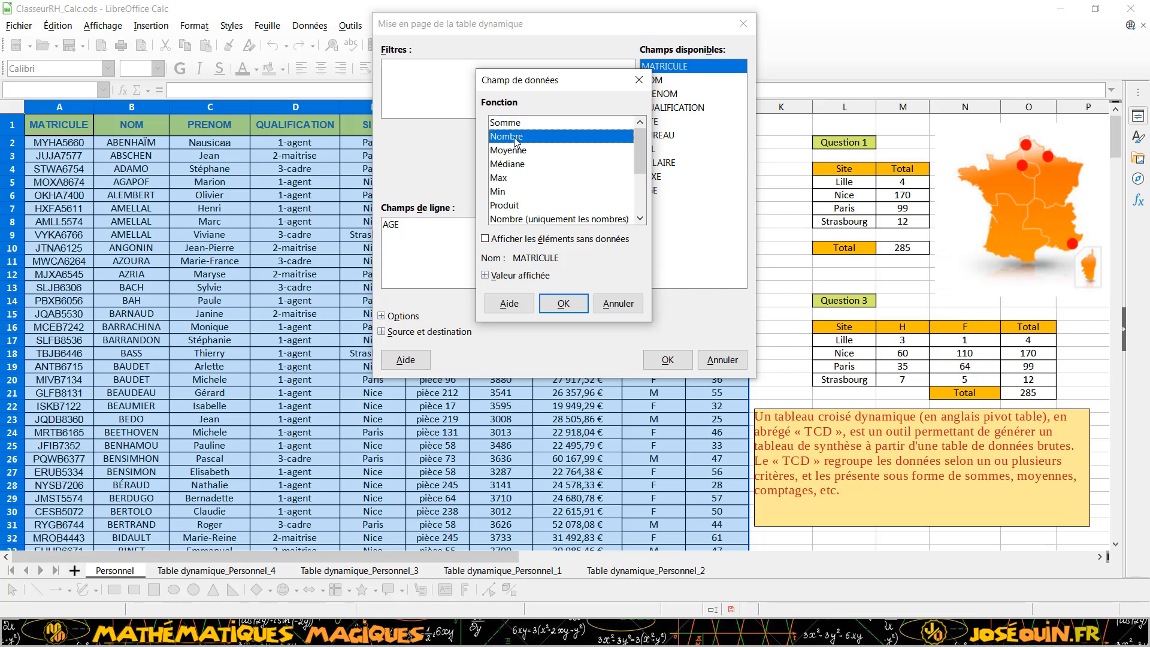
{"action": "left_click", "coordinate": [560, 299]}
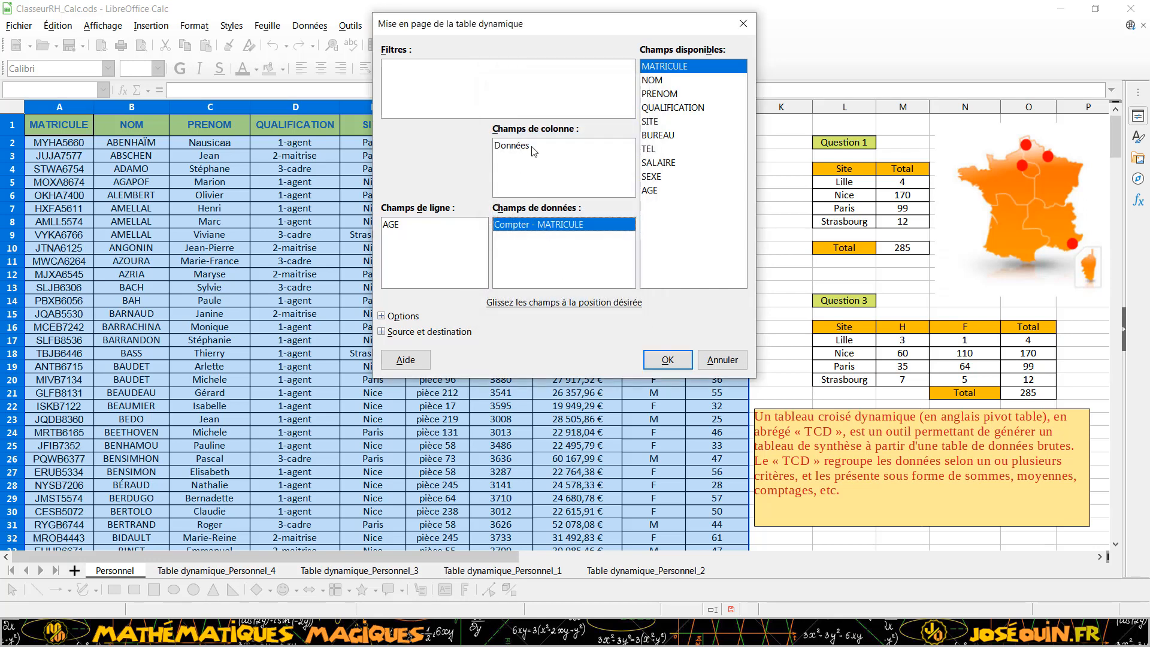
- Replace Données with SEXE in the column fields and create the pivot table
{"action": "left_click", "coordinate": [528, 150]}
{"action": "key", "text": "Delete"}
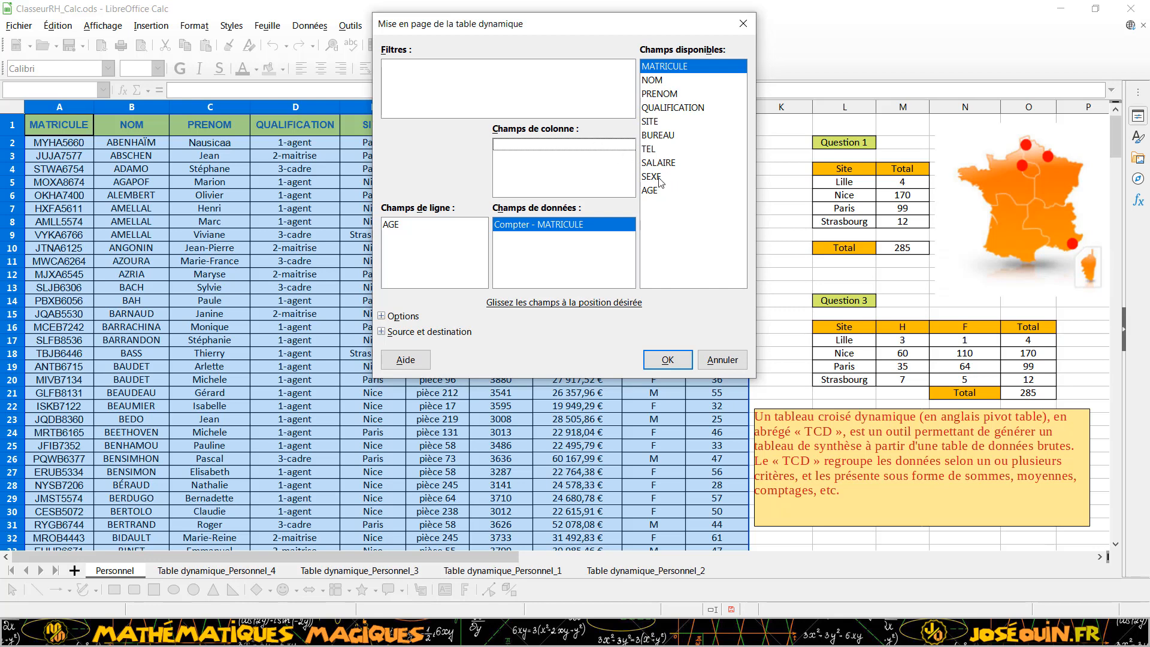
{"action": "left_click_drag", "start_coordinate": [659, 182], "coordinate": [539, 155]}
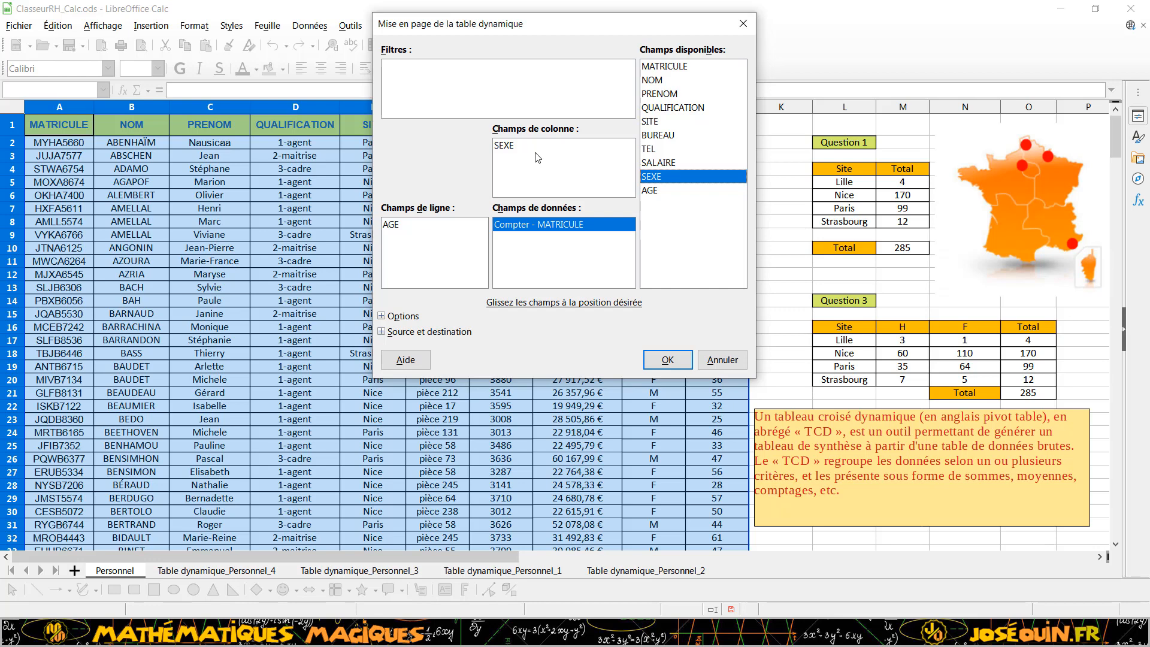
{"action": "left_click", "coordinate": [382, 316]}
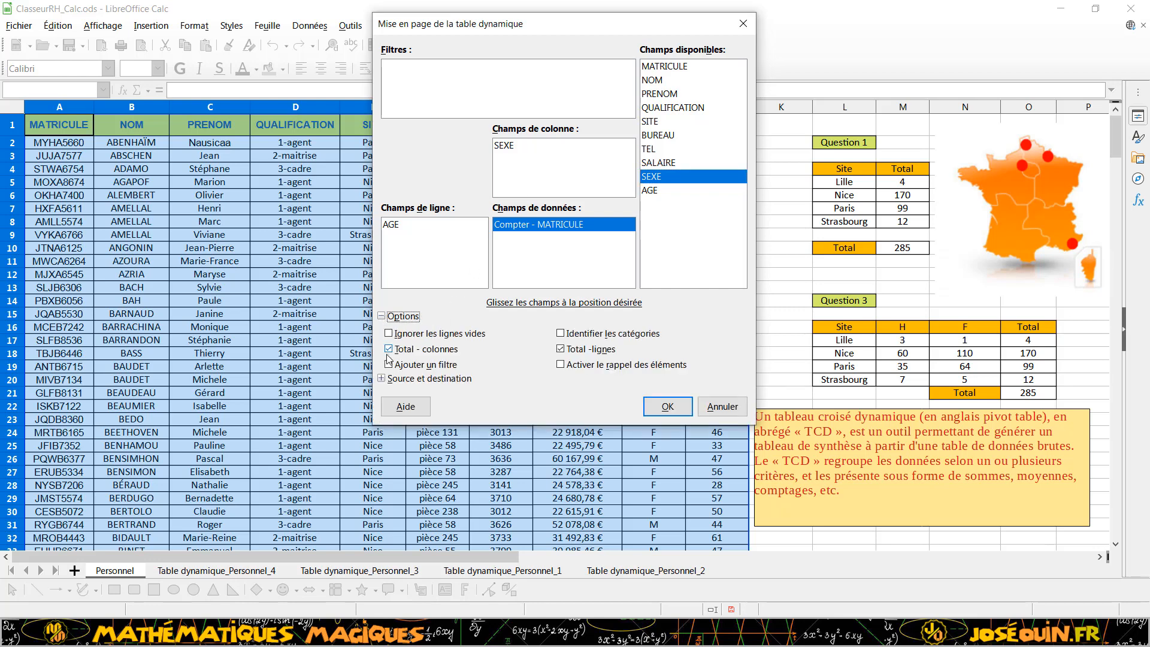
{"action": "left_click", "coordinate": [665, 409]}
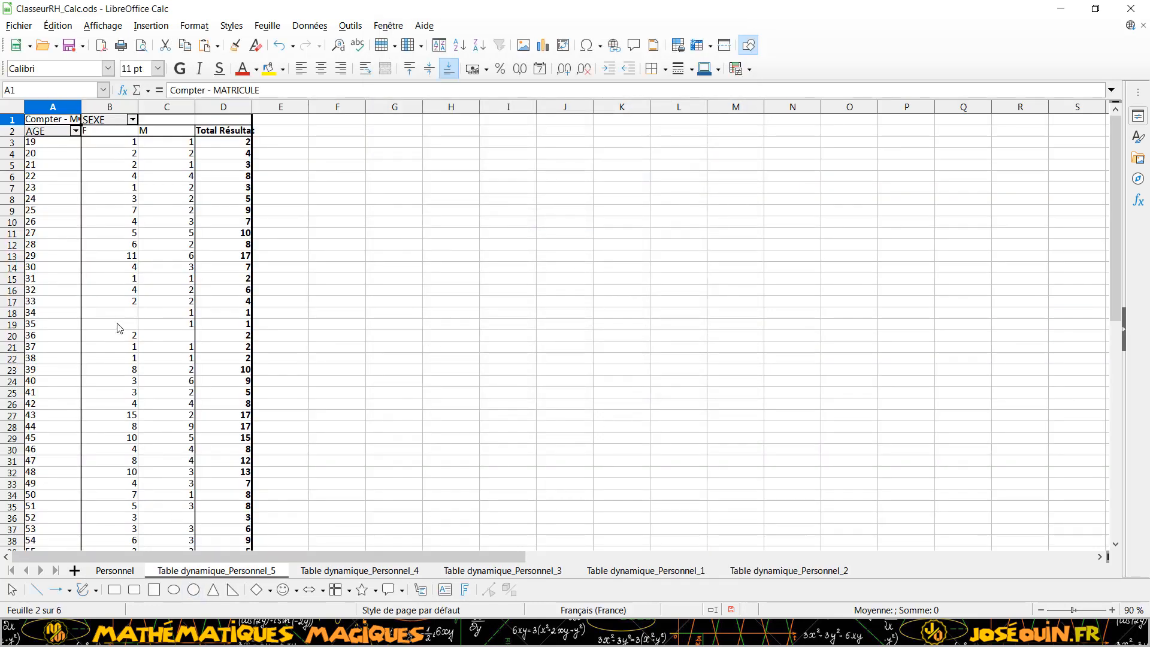
- Examine the new pivot table's counts by age and sex, including the SEXE filter choices
{"action": "scroll", "coordinate": [62, 323], "scroll_direction": "down", "scroll_amount": 7}
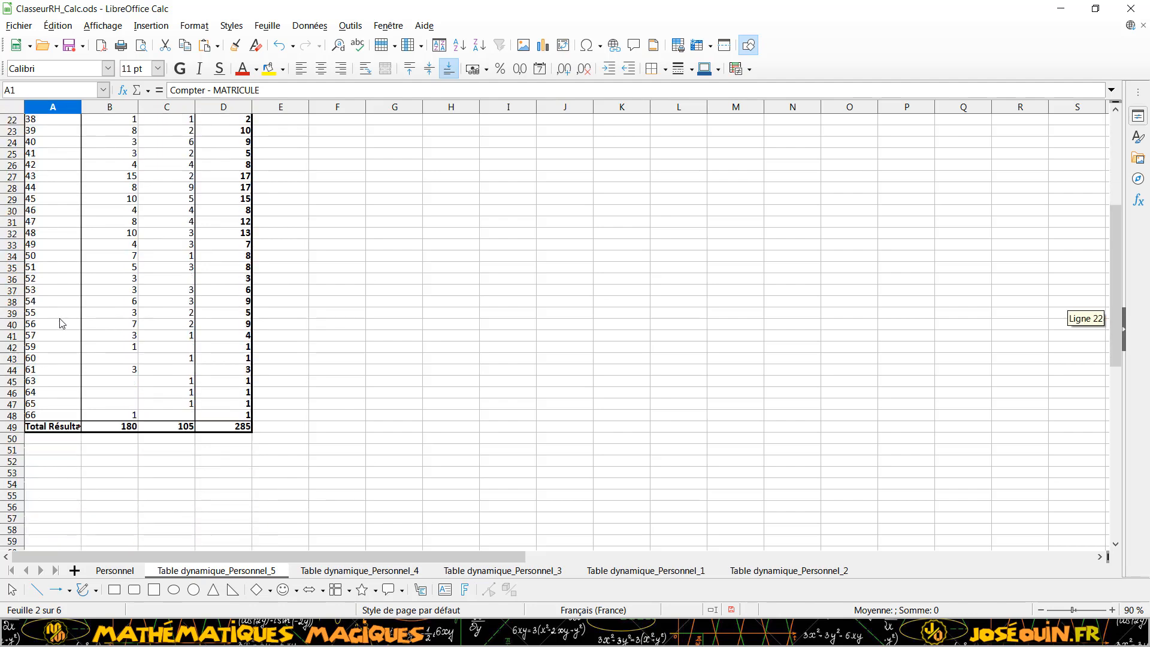
{"action": "scroll", "coordinate": [62, 323], "scroll_direction": "up", "scroll_amount": 4}
{"action": "scroll", "coordinate": [59, 318], "scroll_direction": "up", "scroll_amount": 3}
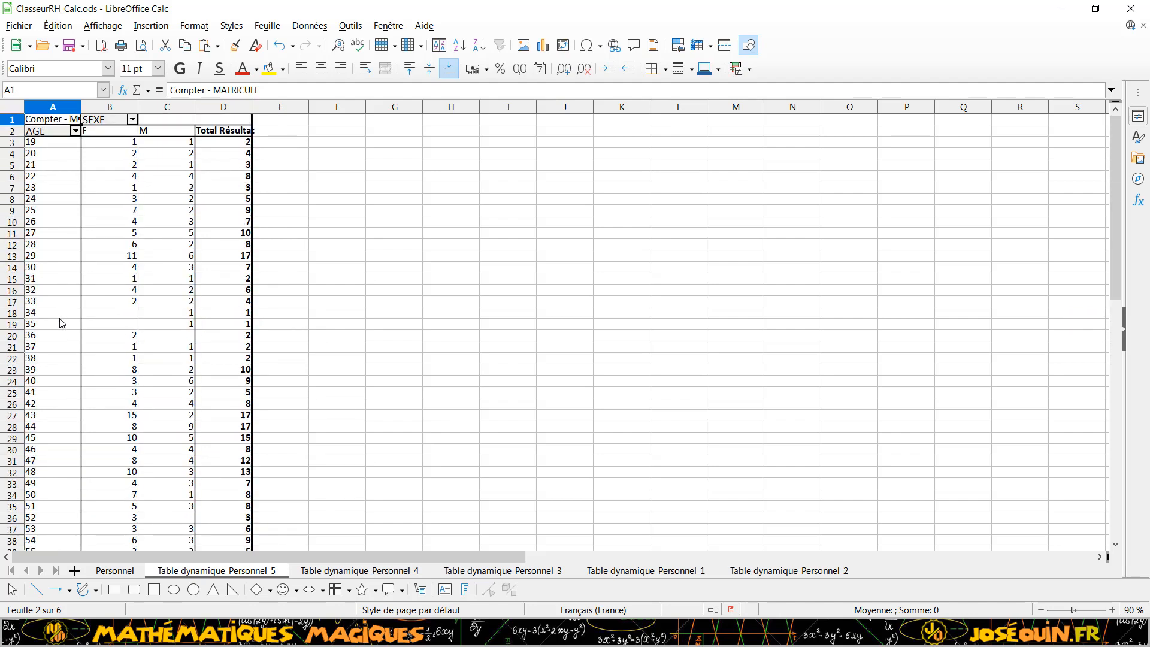
{"action": "left_click", "coordinate": [133, 119]}
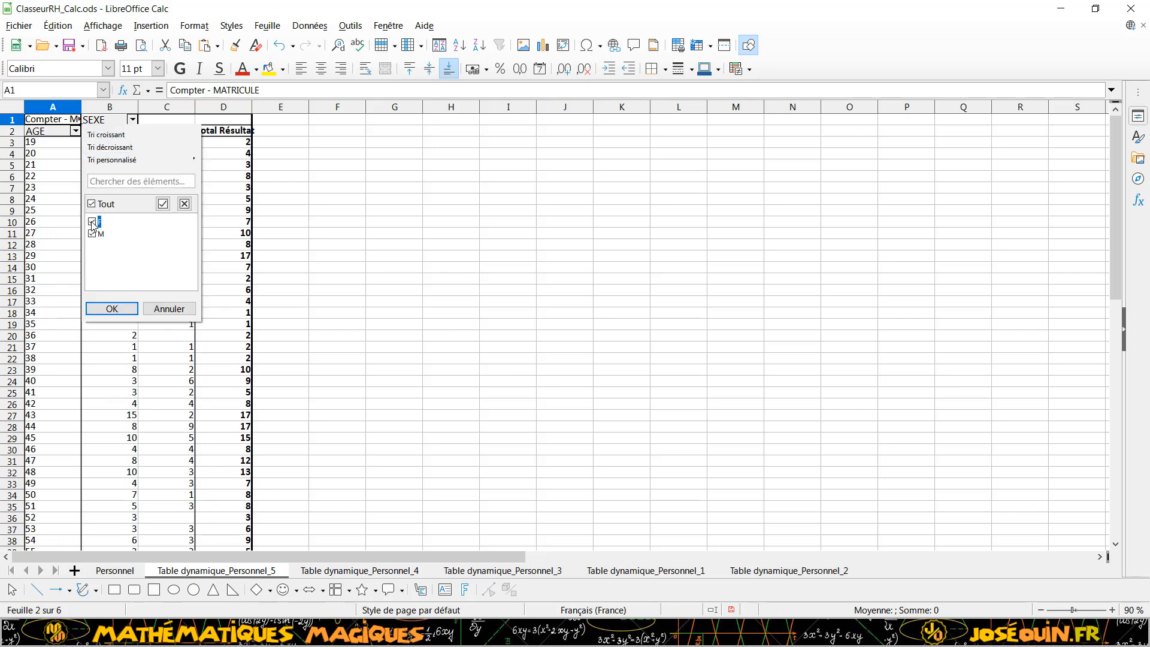
{"action": "left_click", "coordinate": [170, 308]}
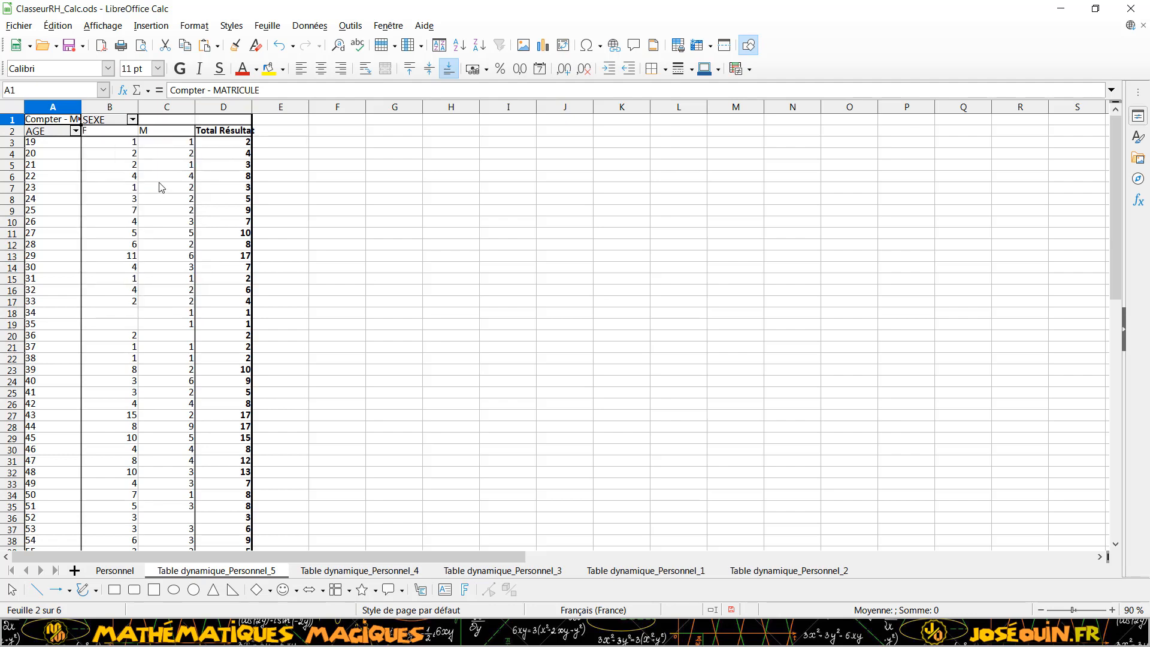
{"action": "scroll", "coordinate": [163, 227], "scroll_direction": "down", "scroll_amount": 6}
{"action": "scroll", "coordinate": [163, 228], "scroll_direction": "up", "scroll_amount": 6}
- Edit the pivot table's layout to replace Données with SITE below SEXE in the column fields, and enable Ajouter un filtre
{"action": "right_click", "coordinate": [151, 176]}
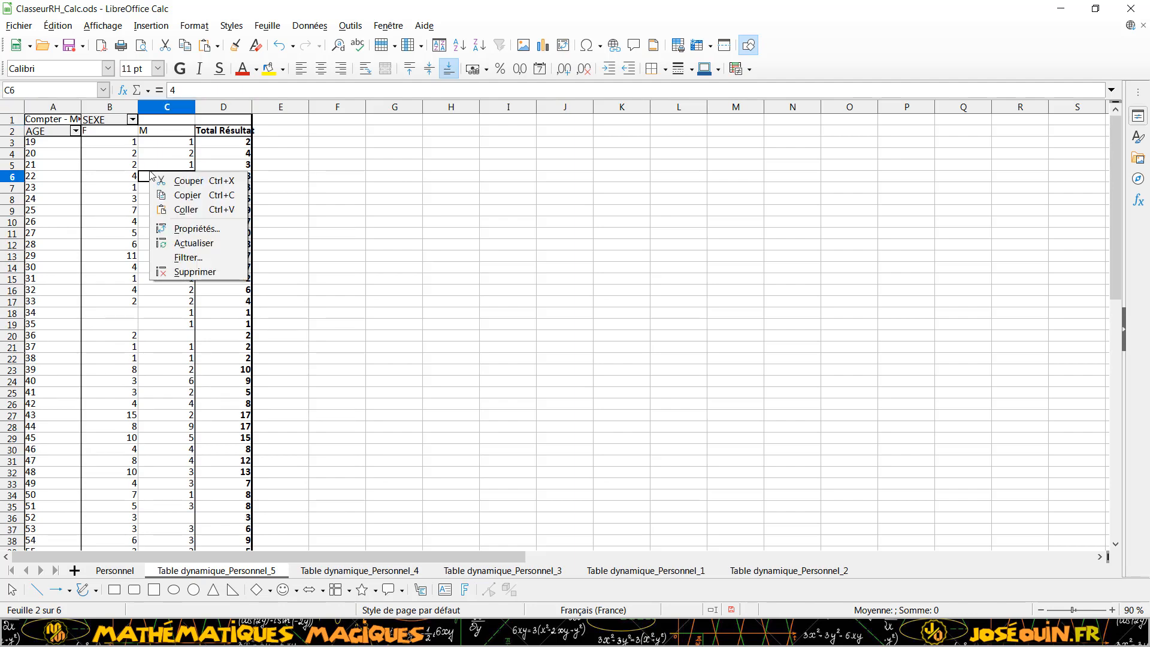
{"action": "left_click", "coordinate": [183, 230]}
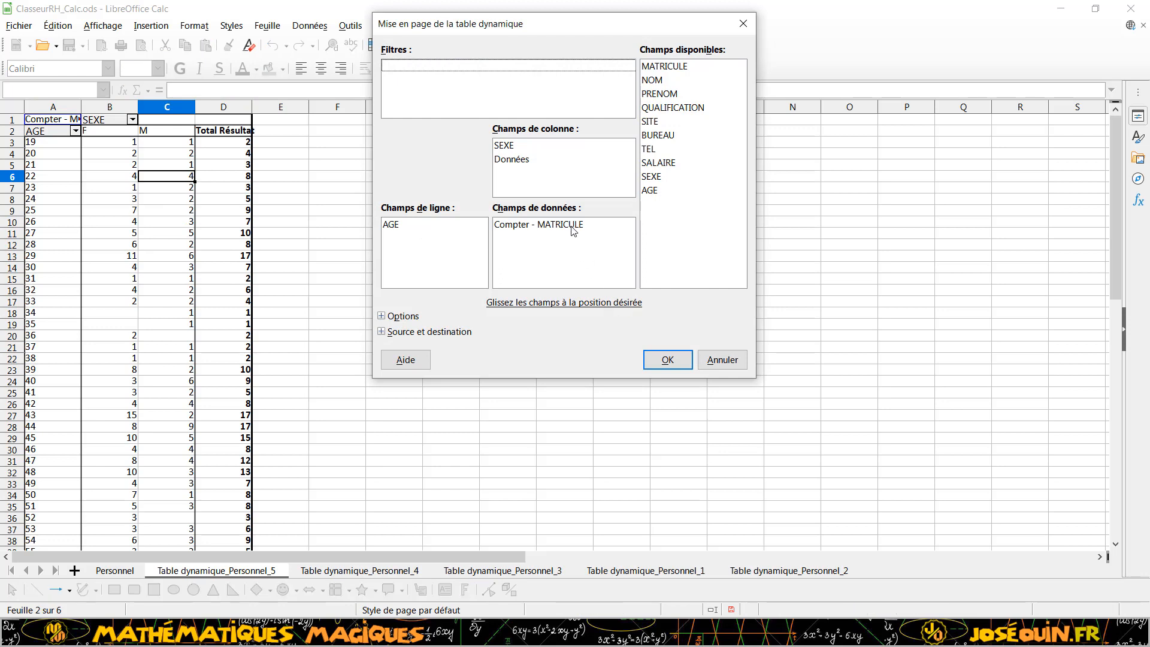
{"action": "left_click", "coordinate": [519, 160]}
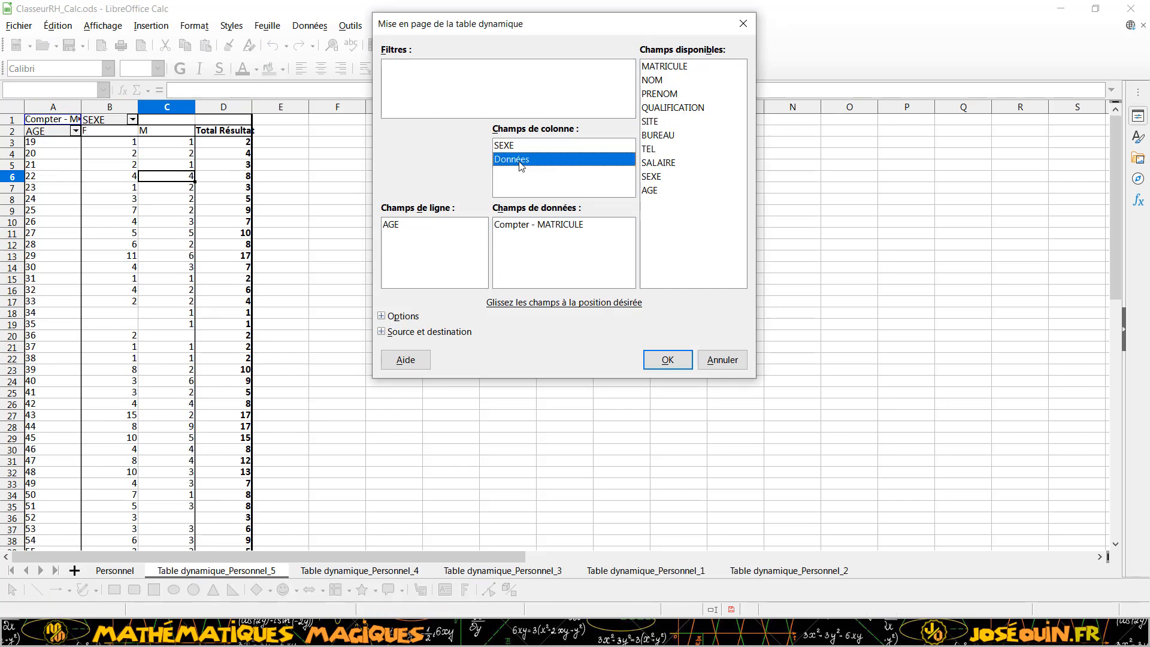
{"action": "key", "text": "Delete"}
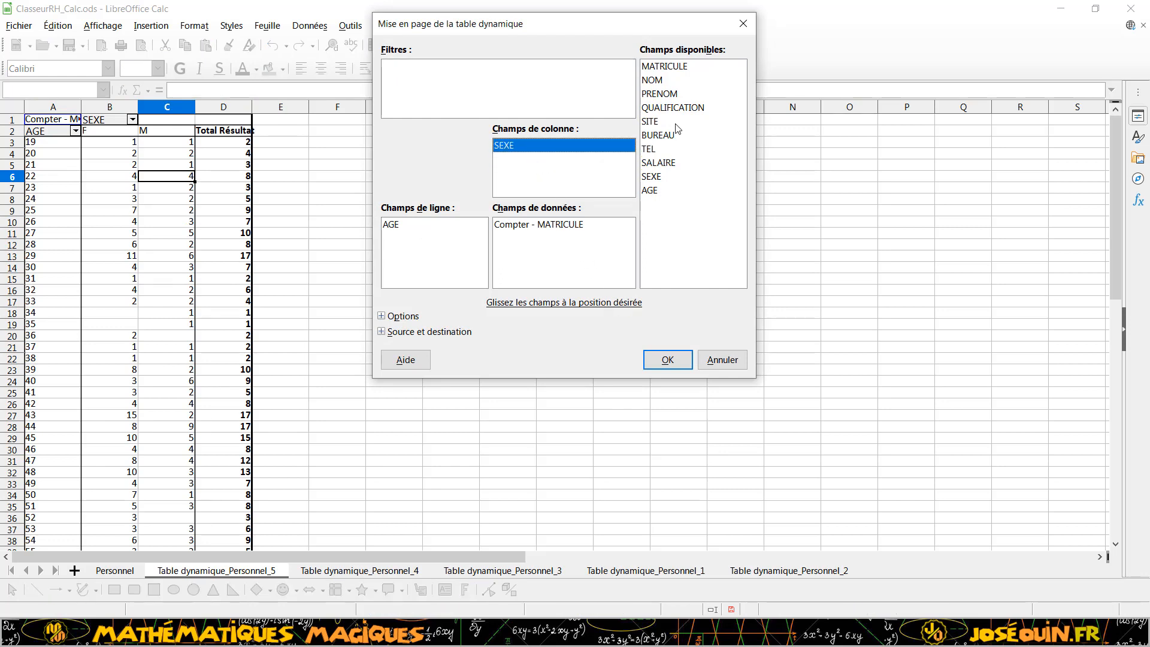
{"action": "left_click_drag", "start_coordinate": [651, 123], "coordinate": [560, 161]}
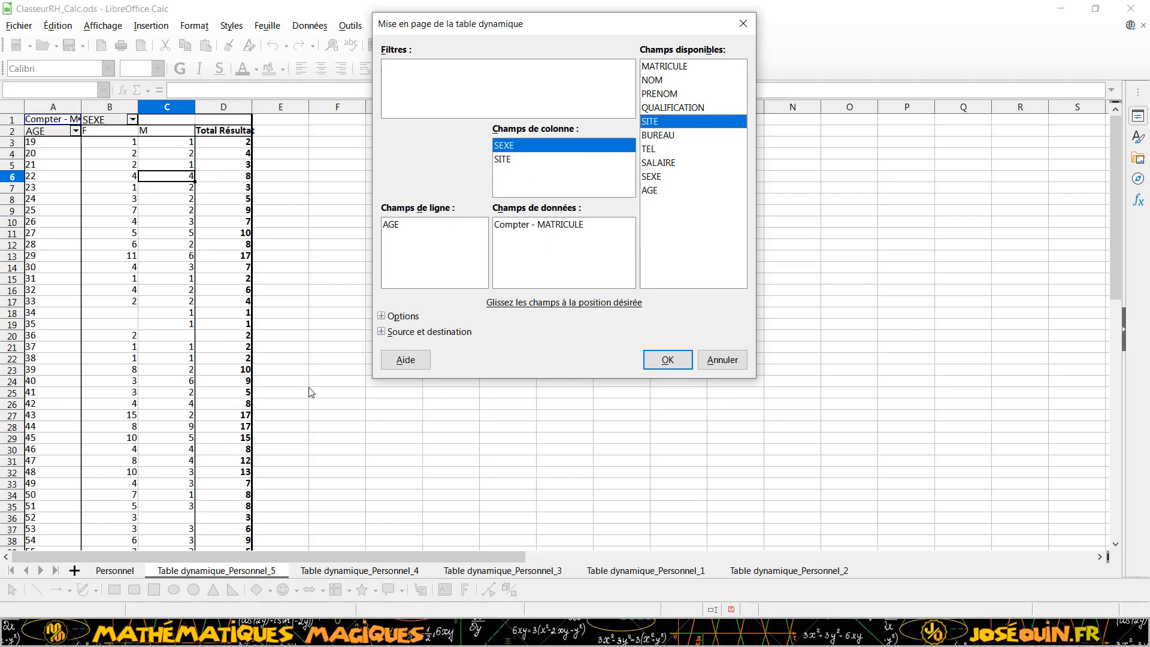
{"action": "left_click", "coordinate": [382, 317]}
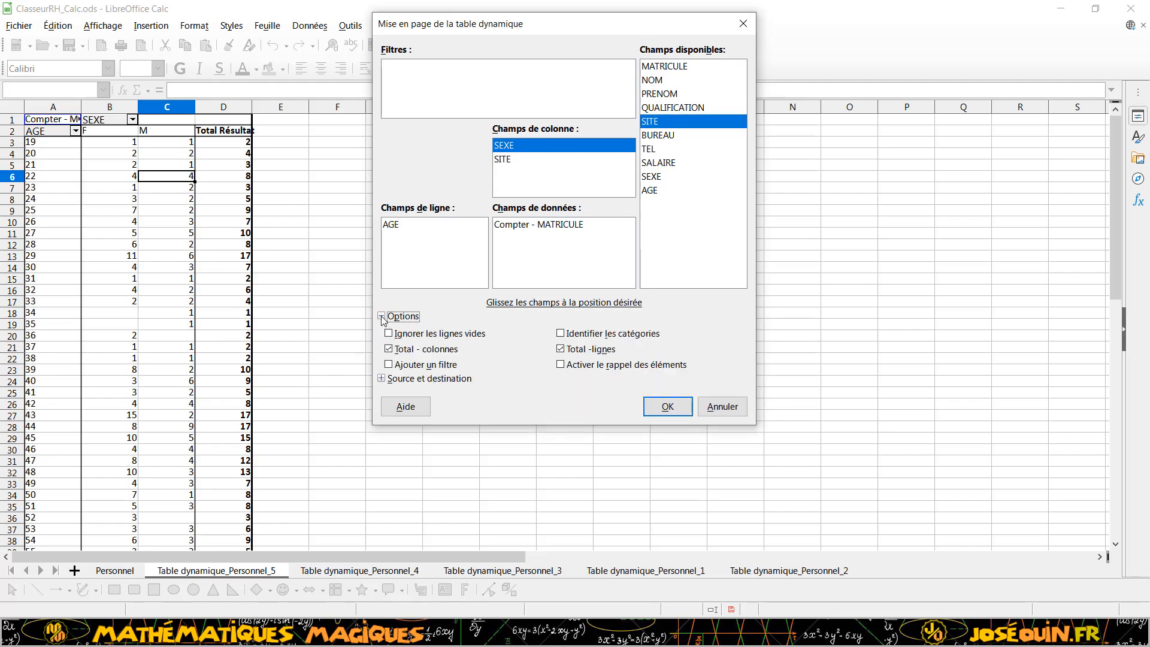
{"action": "left_click", "coordinate": [403, 368]}
{"action": "left_click", "coordinate": [666, 406]}
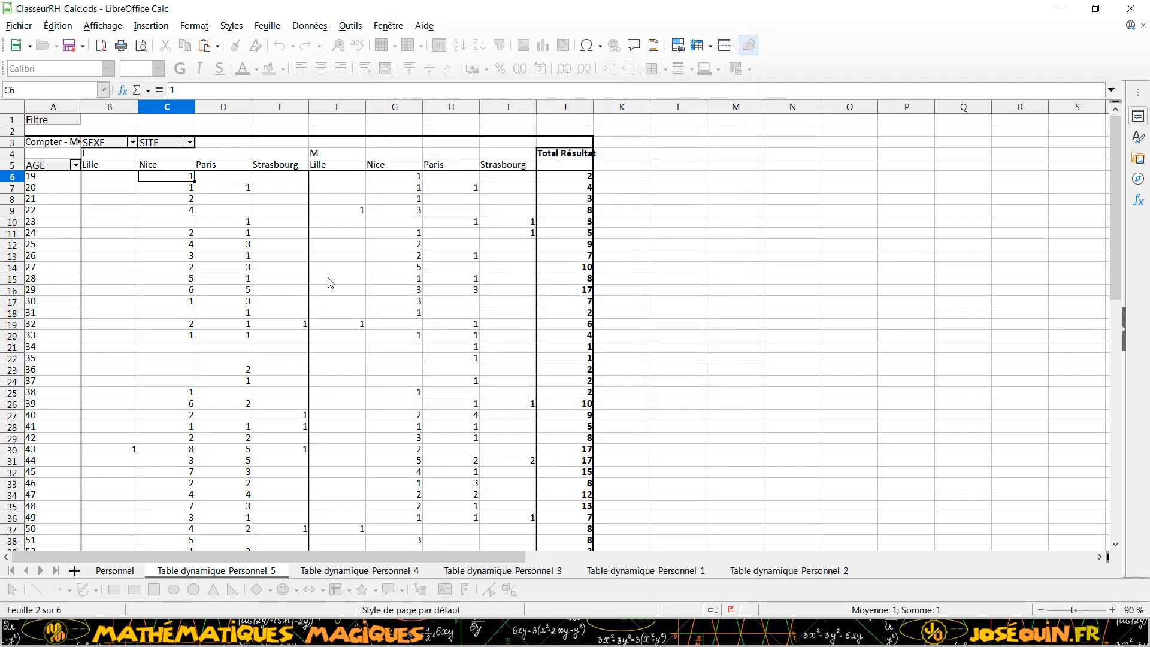
- Check the SEXE field's filter choices and the pivot table's Filtre criteria without applying any filter
{"action": "left_click", "coordinate": [133, 143]}
{"action": "key", "text": "Escape"}
{"action": "left_click", "coordinate": [68, 122]}
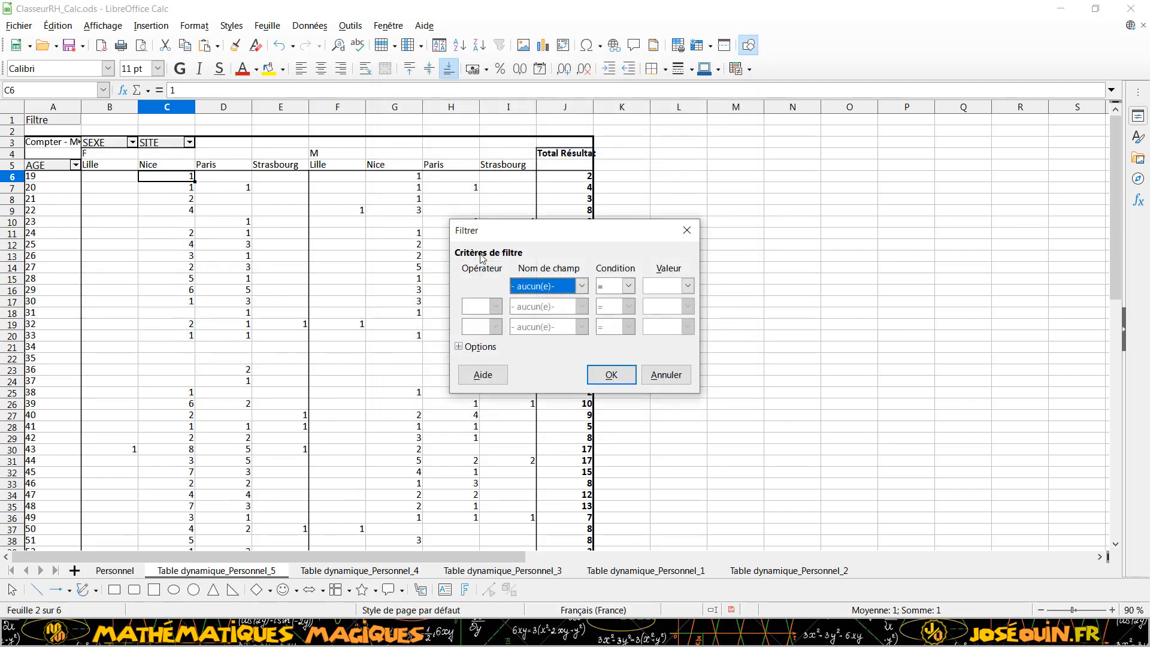
{"action": "left_click", "coordinate": [669, 377]}
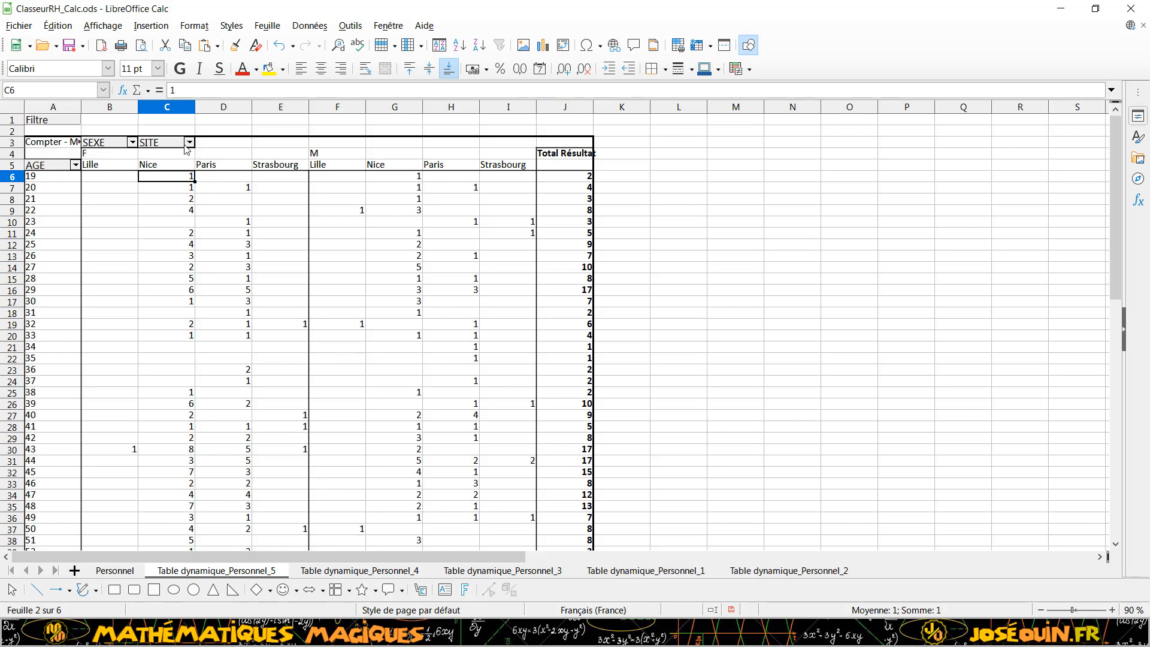
- Filter the pivot table to show only sex F and the Paris site
{"action": "left_click", "coordinate": [132, 142]}
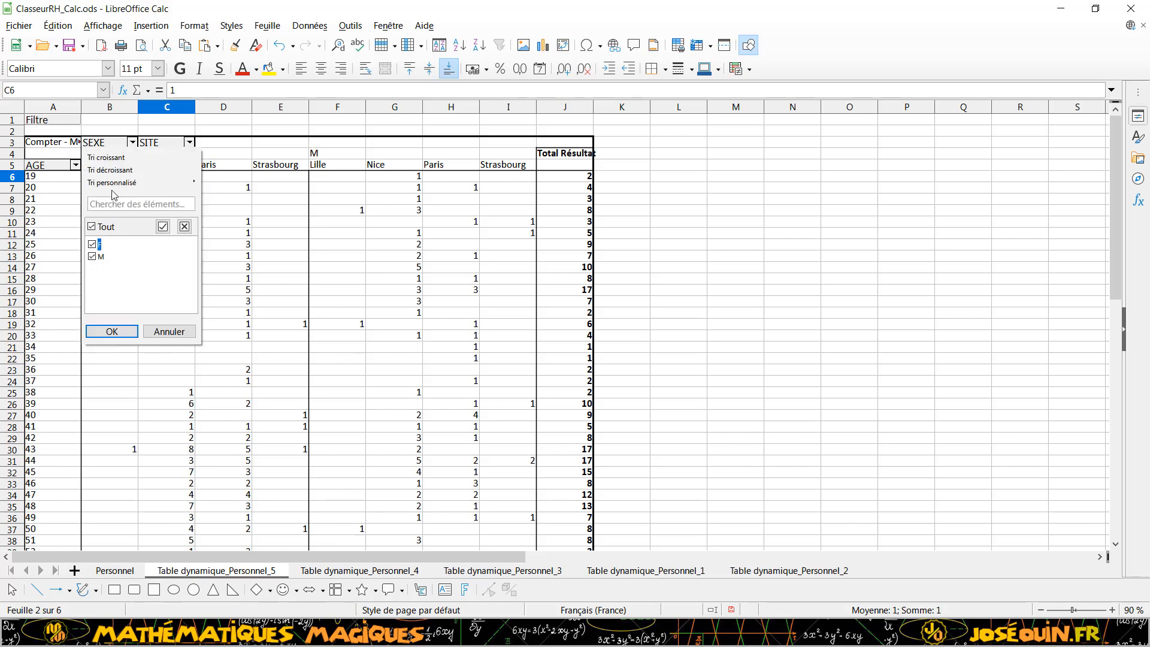
{"action": "left_click", "coordinate": [119, 331]}
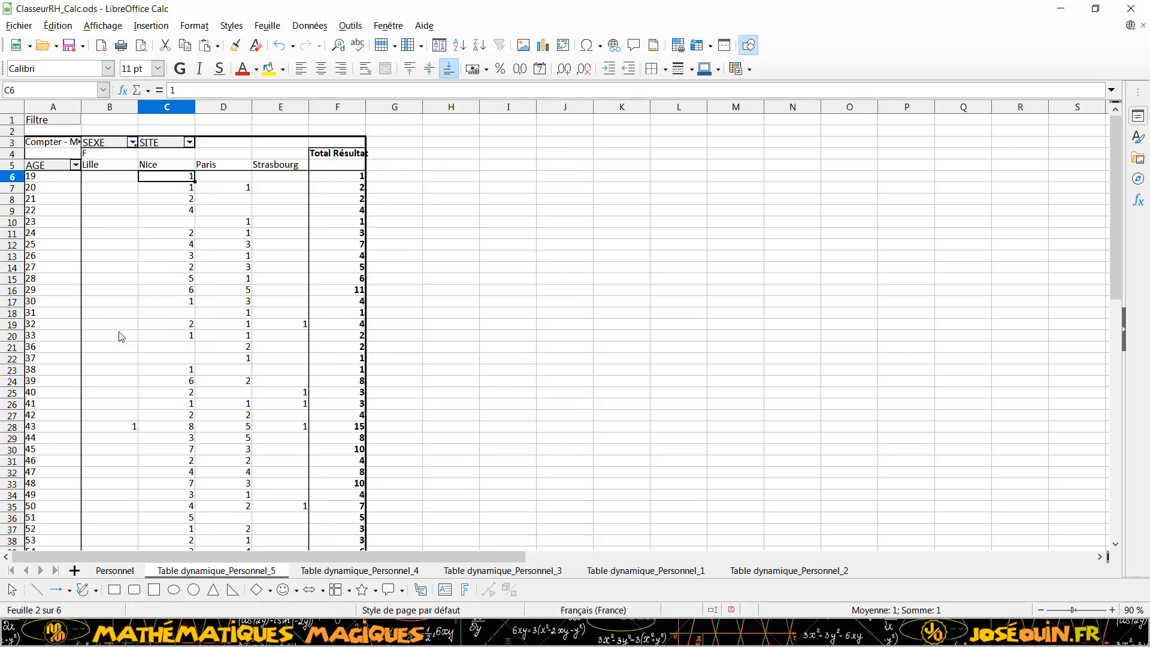
{"action": "left_click", "coordinate": [189, 142]}
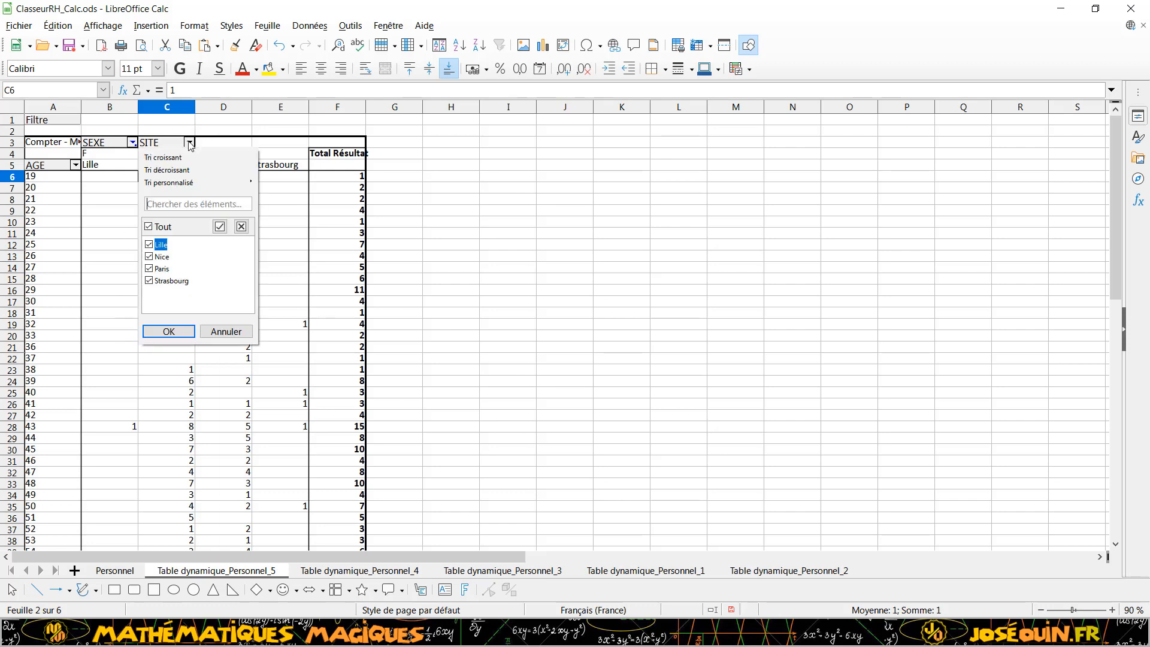
{"action": "left_click", "coordinate": [148, 227]}
{"action": "left_click", "coordinate": [149, 257]}
{"action": "left_click", "coordinate": [149, 258]}
{"action": "left_click", "coordinate": [169, 331]}
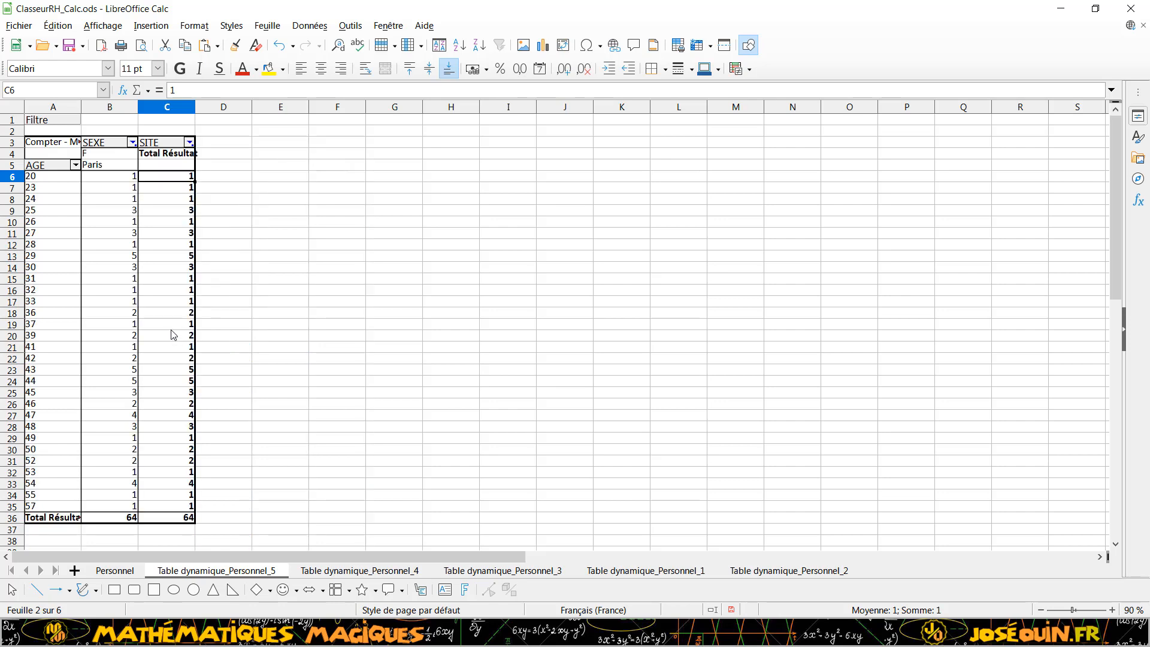
- Clear the SEXE and SITE filters so the pivot table includes both sexes and all sites
{"action": "left_click", "coordinate": [131, 143]}
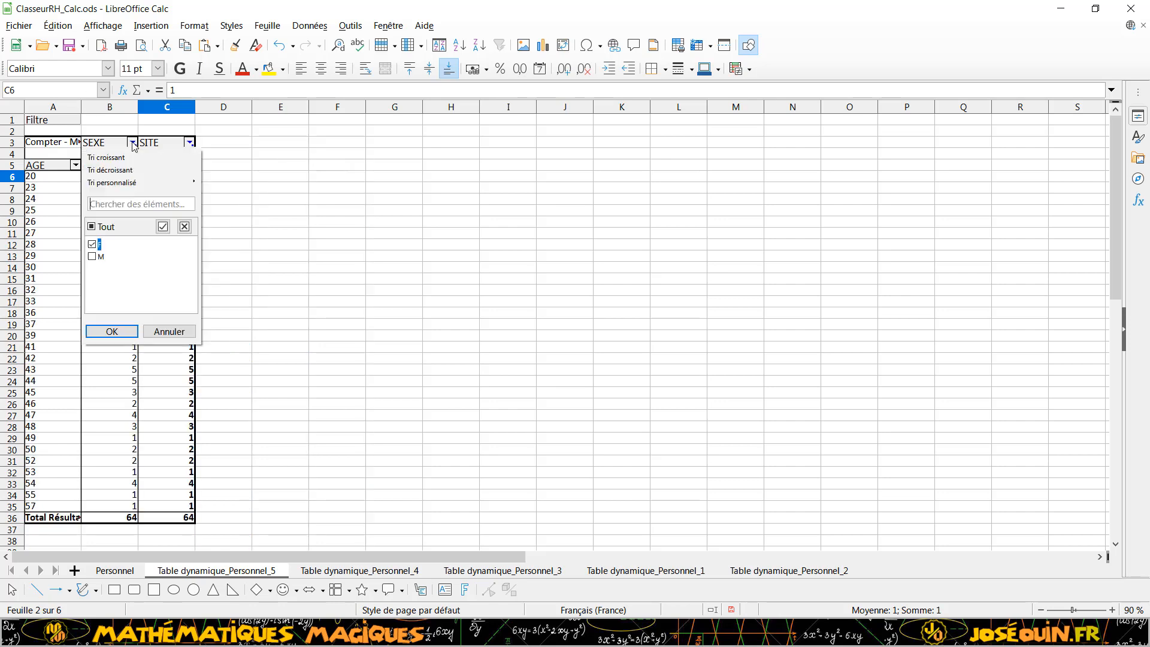
{"action": "left_click", "coordinate": [112, 331]}
{"action": "left_click", "coordinate": [190, 142]}
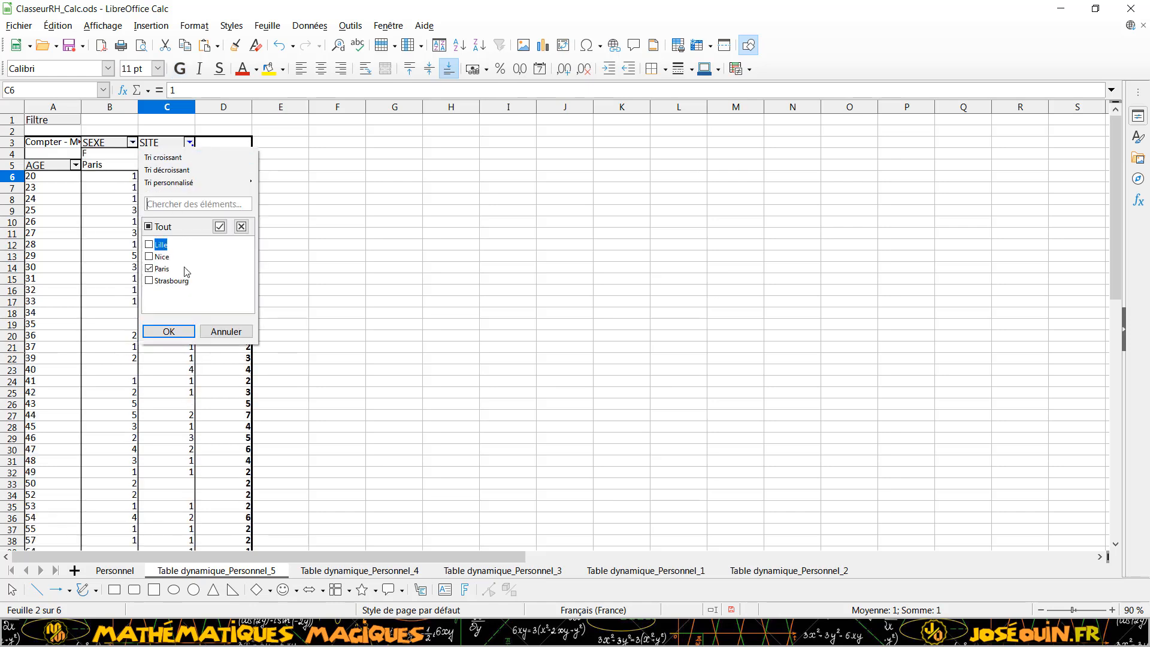
{"action": "left_click", "coordinate": [149, 227]}
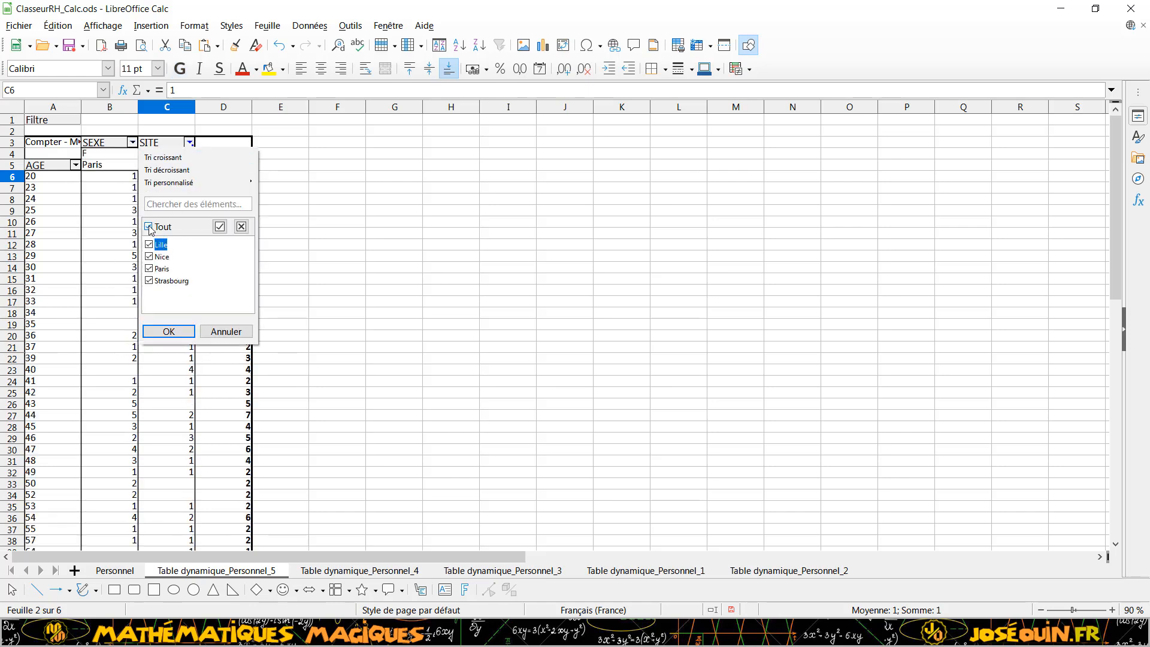
{"action": "left_click", "coordinate": [173, 331]}
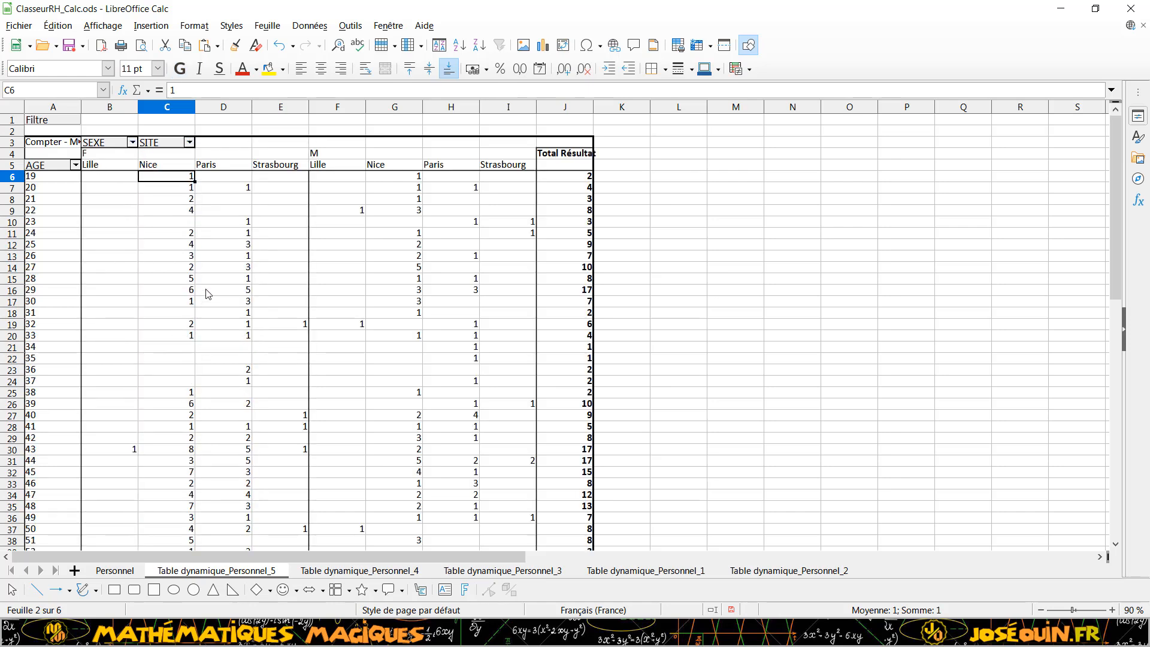
- Edit the pivot table's layout to remove Données from the column fields, keeping SEXE and SITE, and apply it
{"action": "right_click", "coordinate": [314, 276]}
{"action": "left_click", "coordinate": [344, 331]}
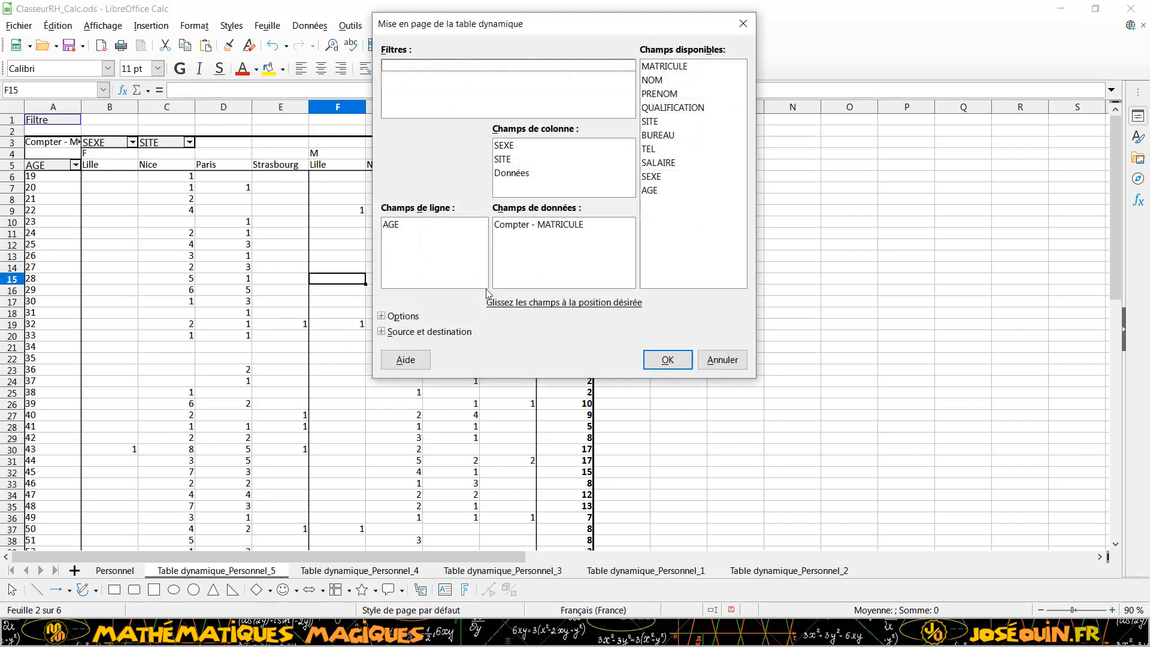
{"action": "left_click", "coordinate": [513, 174]}
{"action": "key", "text": "Delete"}
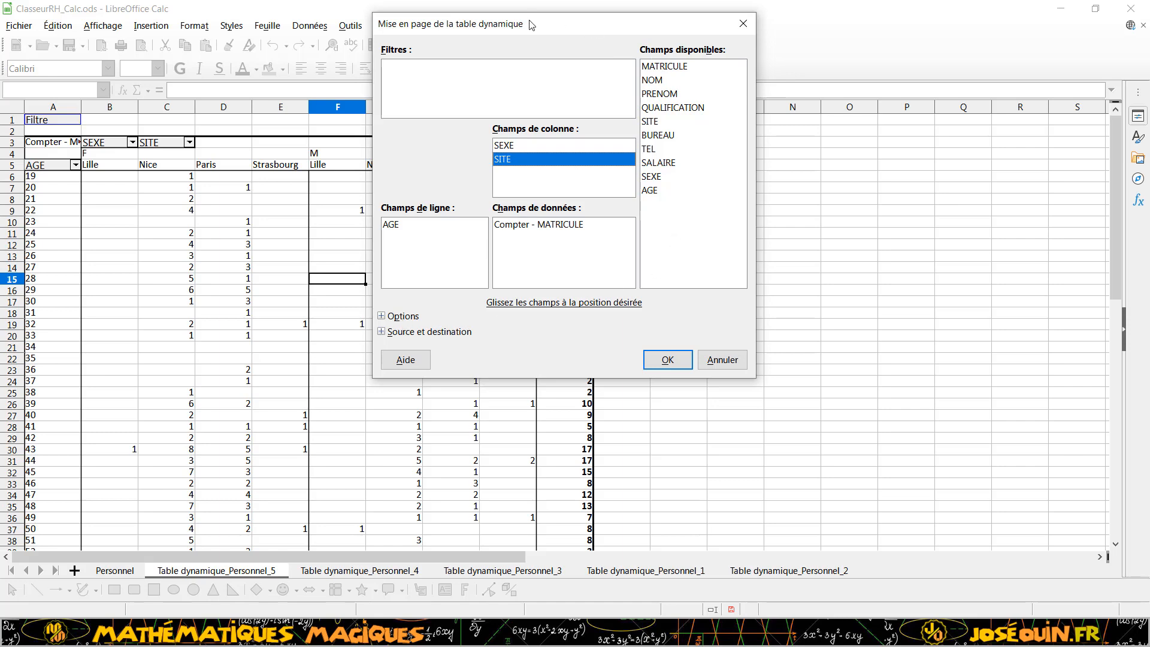
{"action": "left_click_drag", "start_coordinate": [531, 25], "coordinate": [478, 33]}
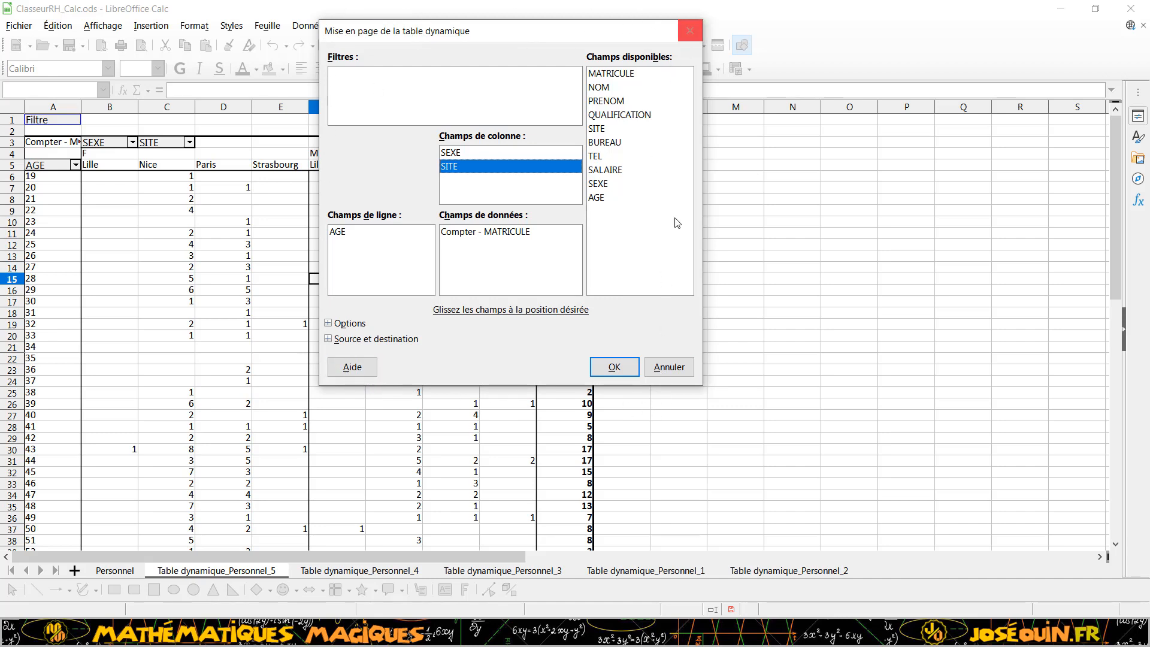
{"action": "left_click", "coordinate": [615, 368]}
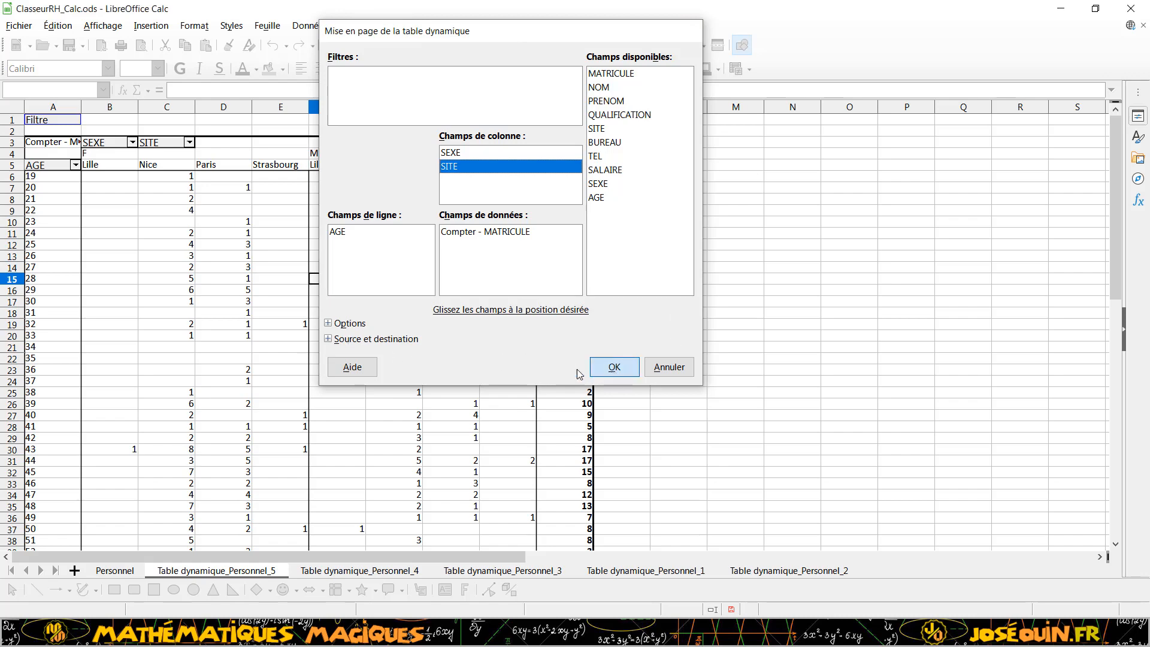
{"action": "left_click", "coordinate": [444, 359]}
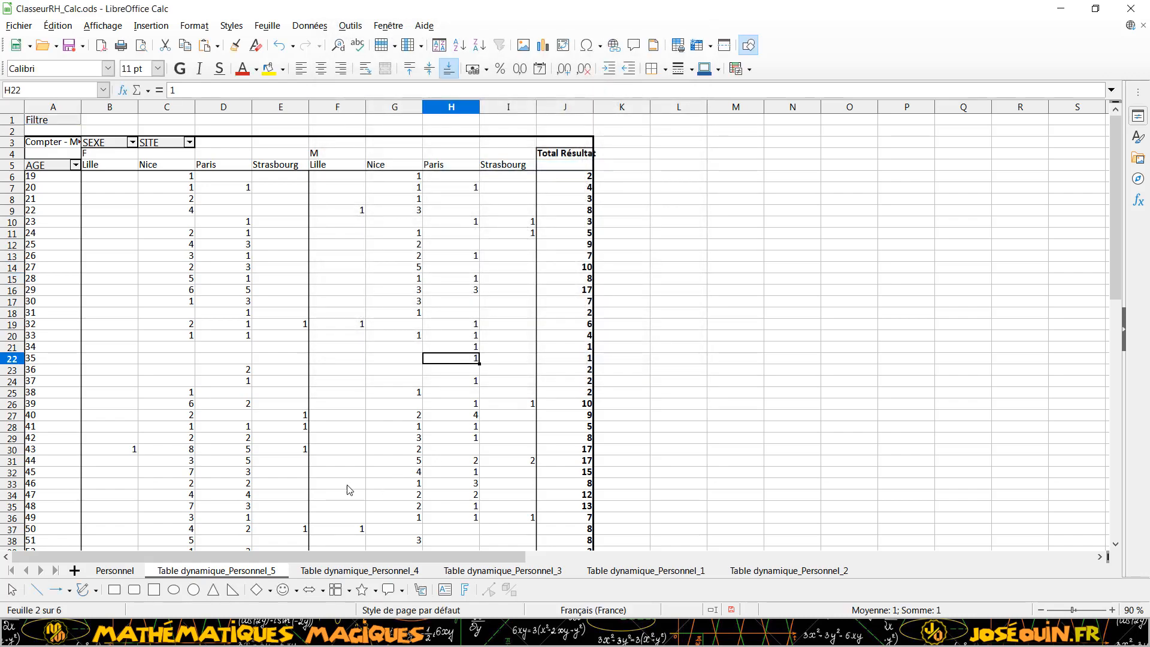